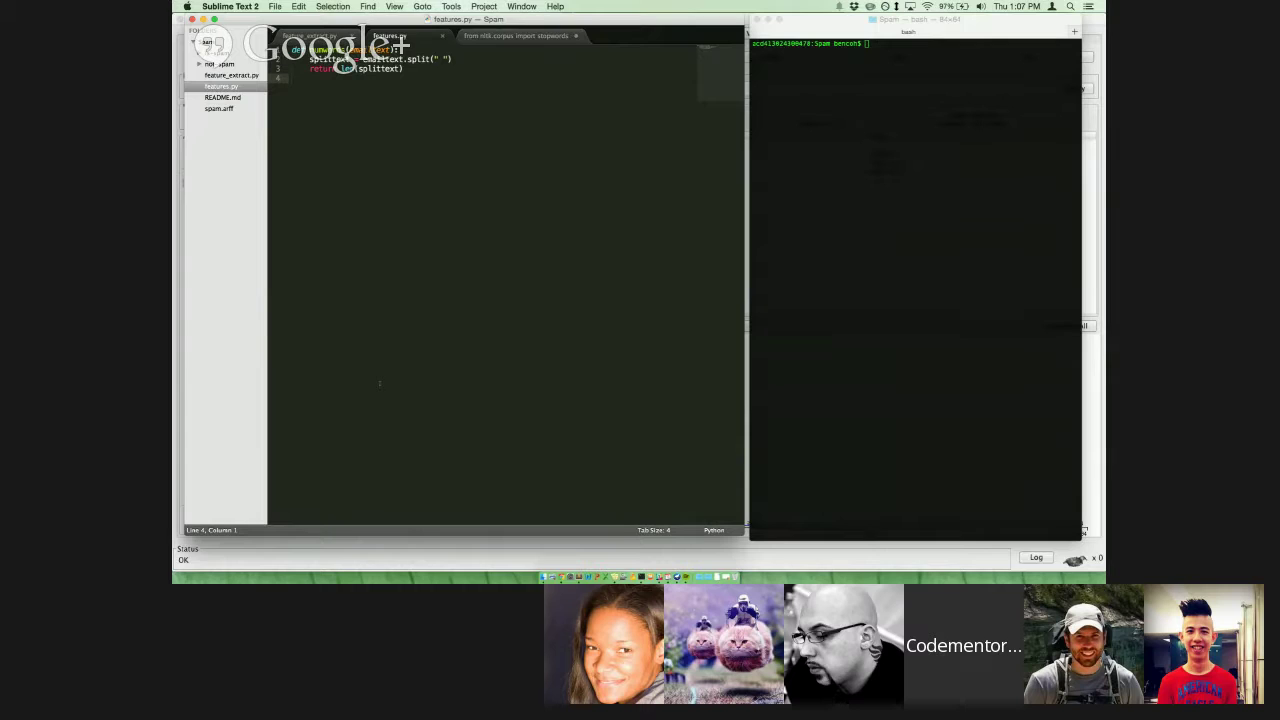
- Open spam.arff from the Spam project folder in the code editor
{"action": "key", "text": "super+o"}
{"action": "key", "text": "Right"}
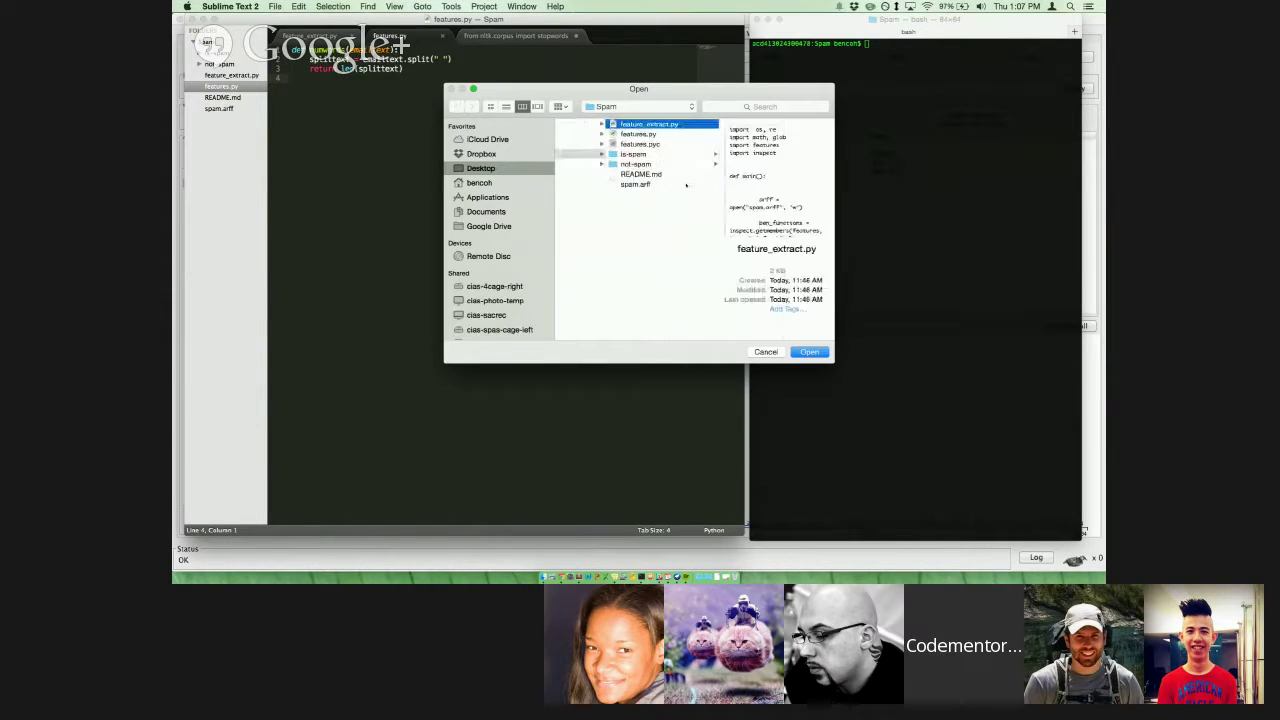
{"action": "key", "text": "Down"}
{"action": "key", "text": "Down"}
{"action": "key", "text": "Down"}
{"action": "key", "text": "Down"}
{"action": "key", "text": "Down"}
{"action": "key", "text": "Down"}
{"action": "key", "text": "Return"}
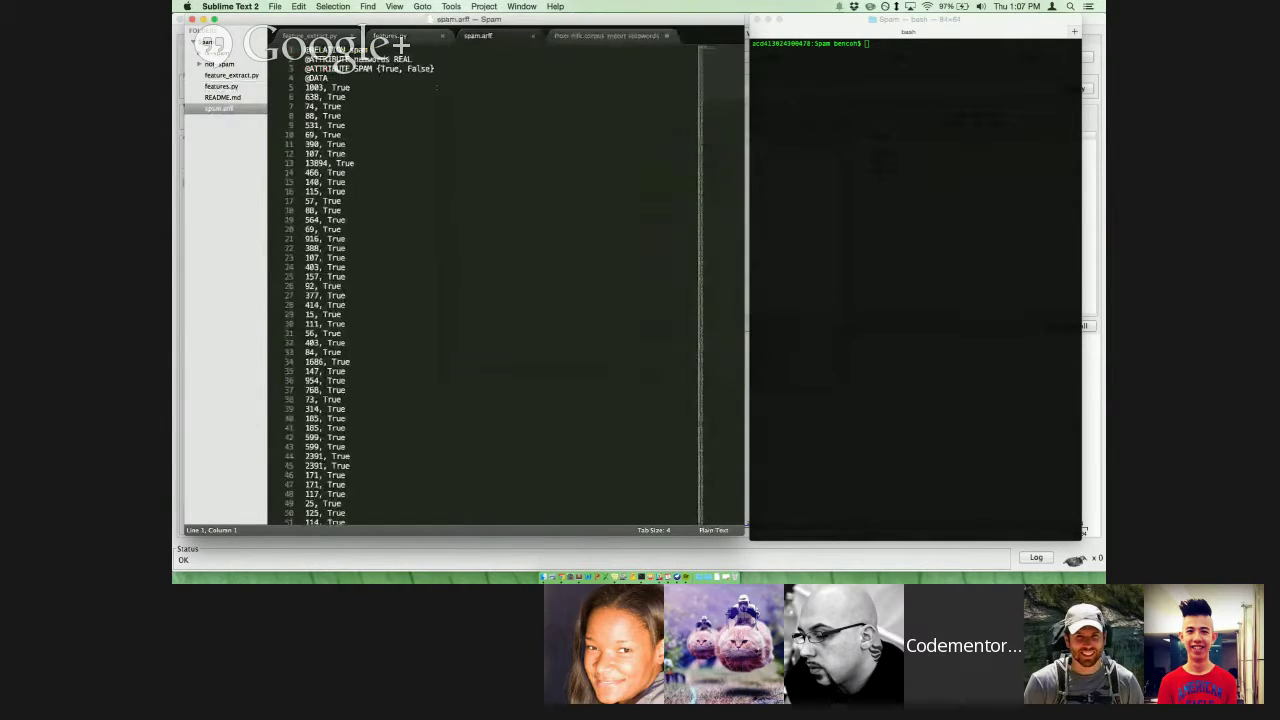
- Examine the header of spam.arff, highlighting the relation line and the numwords and SPAM attribute declarations
{"action": "key", "text": "shift+Down"}
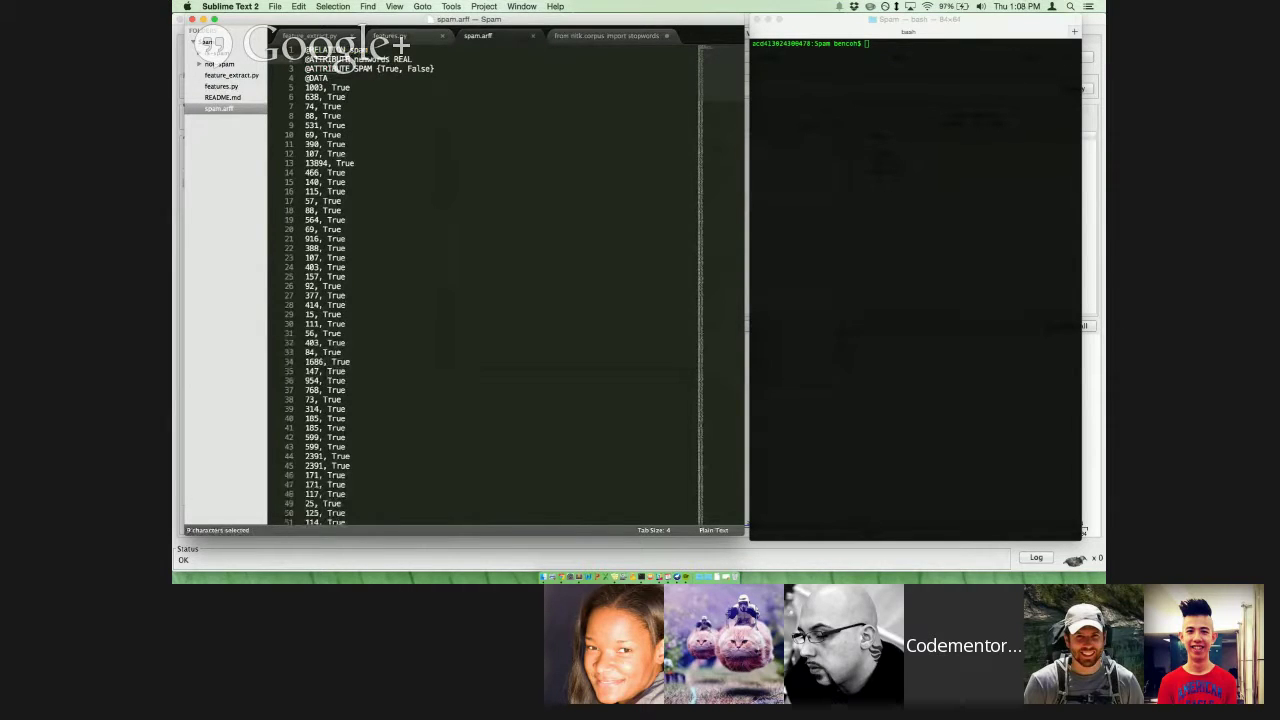
{"action": "key", "text": "Right"}
{"action": "key", "text": "shift+Down"}
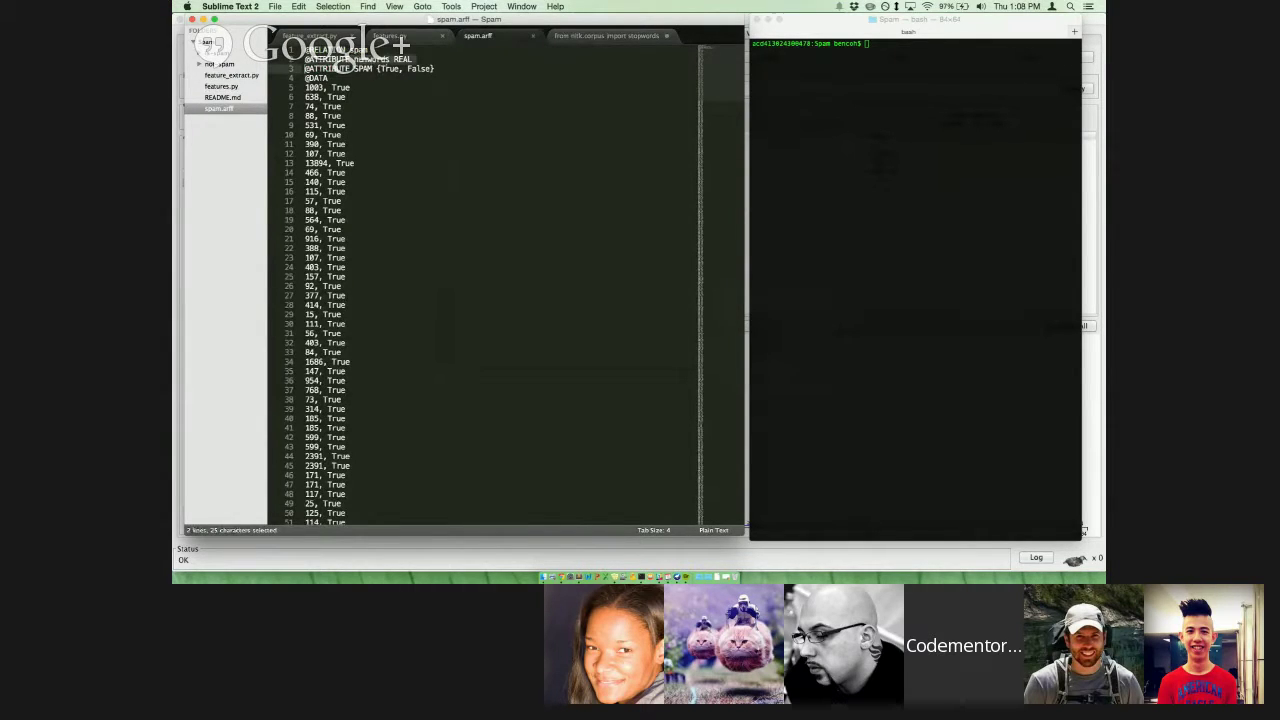
{"action": "key", "text": "shift+Up"}
{"action": "key", "text": "super+d"}
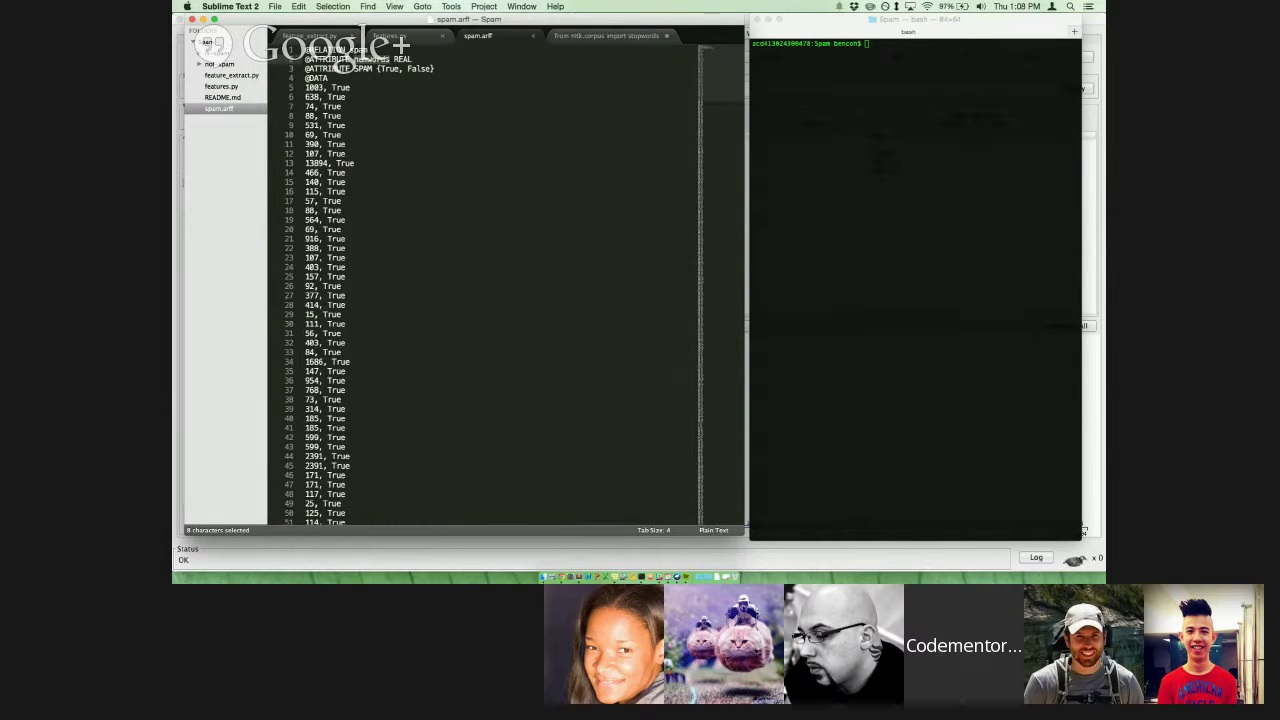
{"action": "key", "text": "alt+Right"}
{"action": "key", "text": "super+d"}
{"action": "key", "text": "Down"}
{"action": "key", "text": "super+l"}
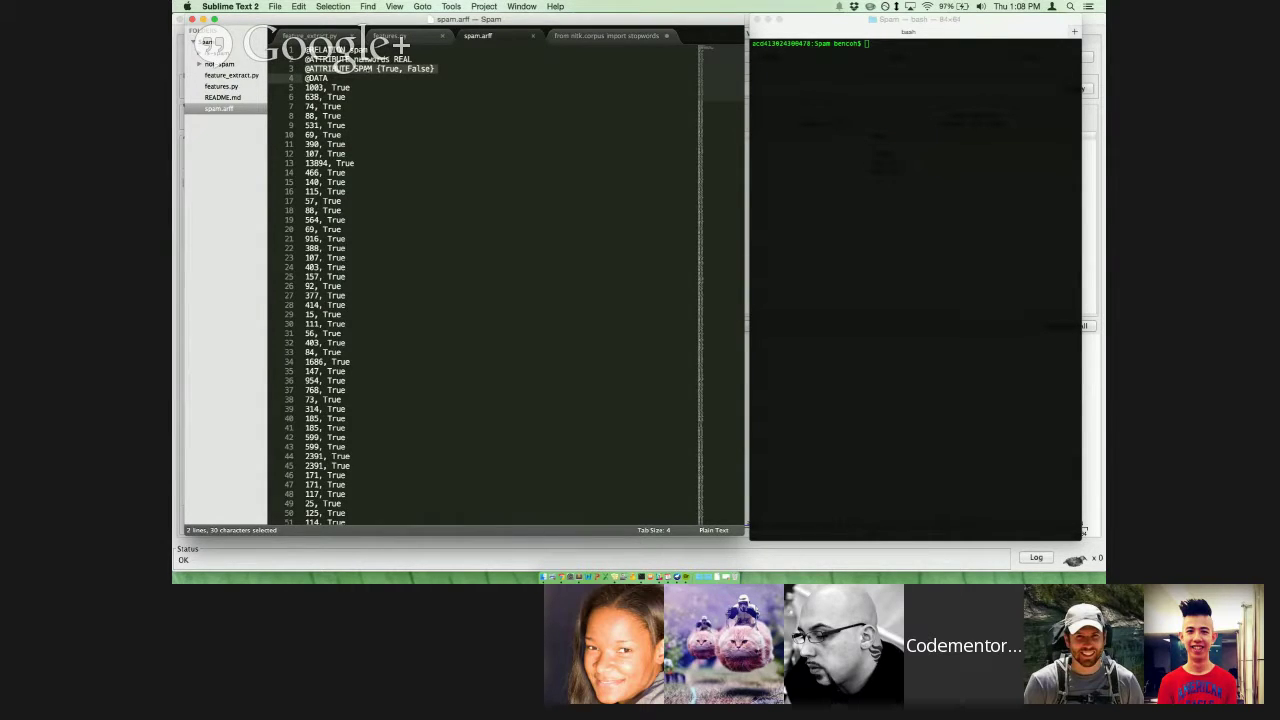
- Examine the data rows of spam.arff, comparing word counts and labels in both the True and False entries
{"action": "double_click", "coordinate": [340, 87]}
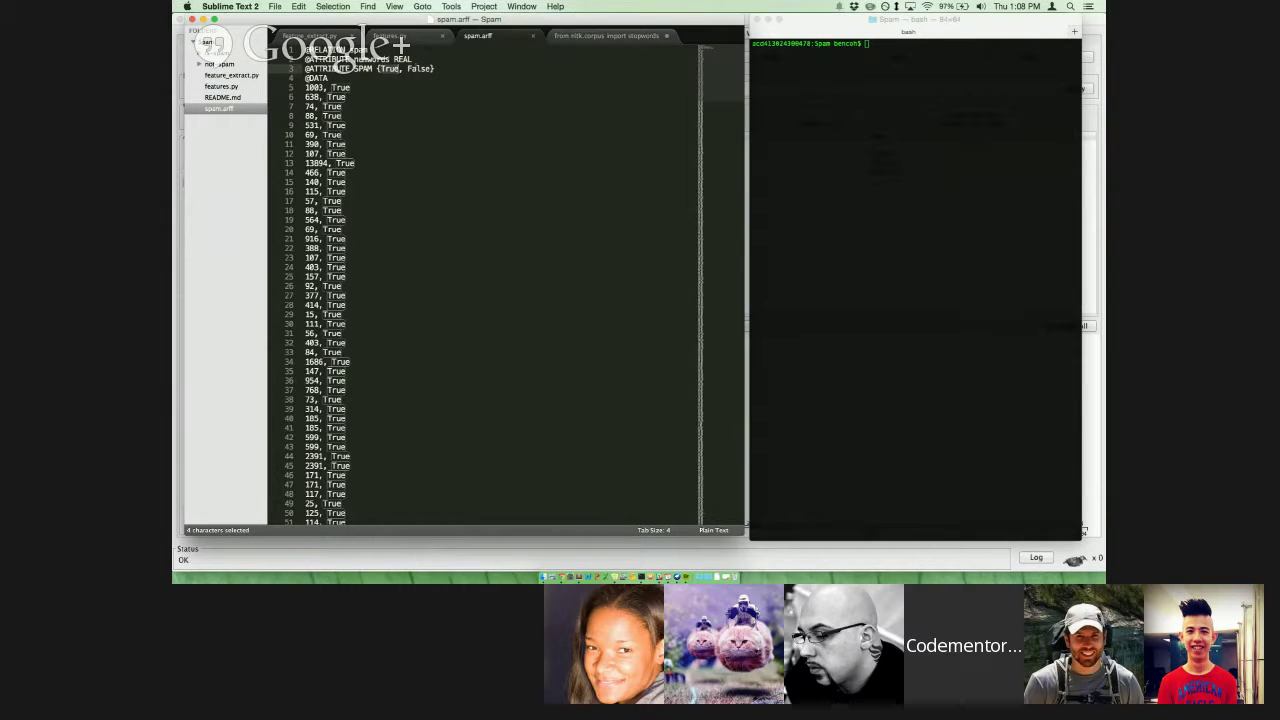
{"action": "left_click", "coordinate": [309, 87]}
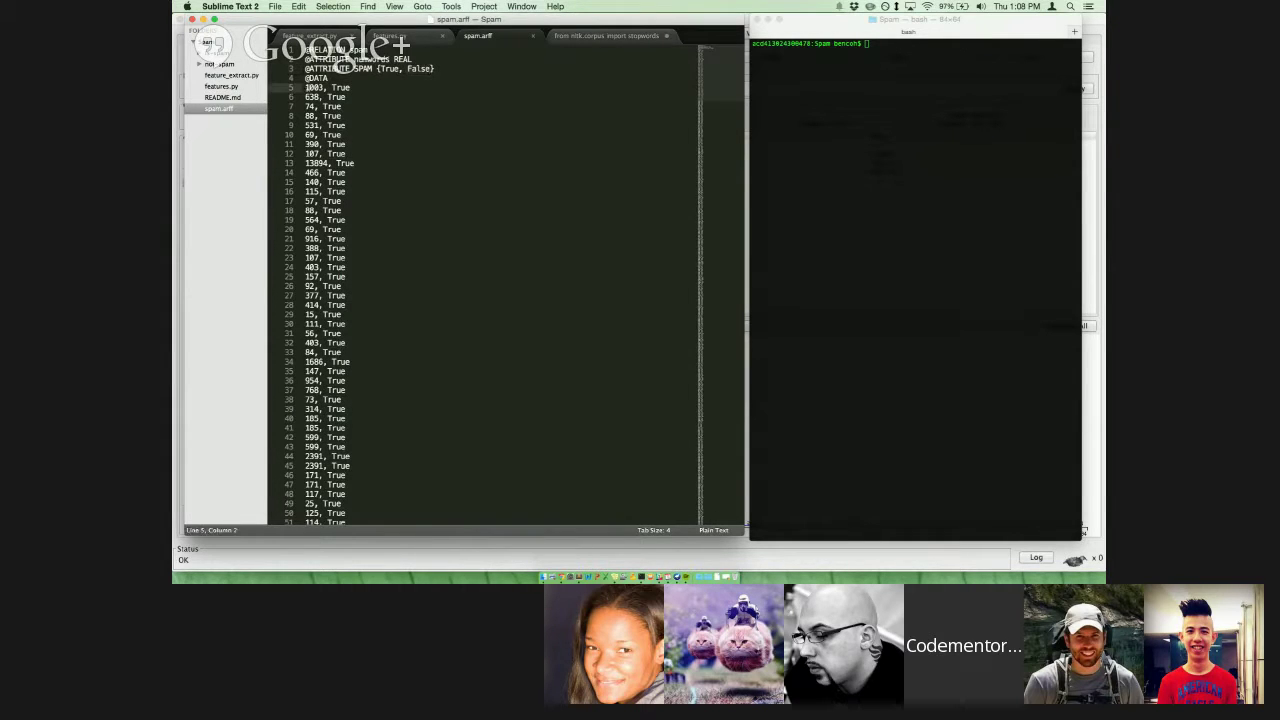
{"action": "left_click", "coordinate": [343, 144]}
{"action": "scroll", "coordinate": [330, 100], "scroll_direction": "down", "scroll_amount": 3}
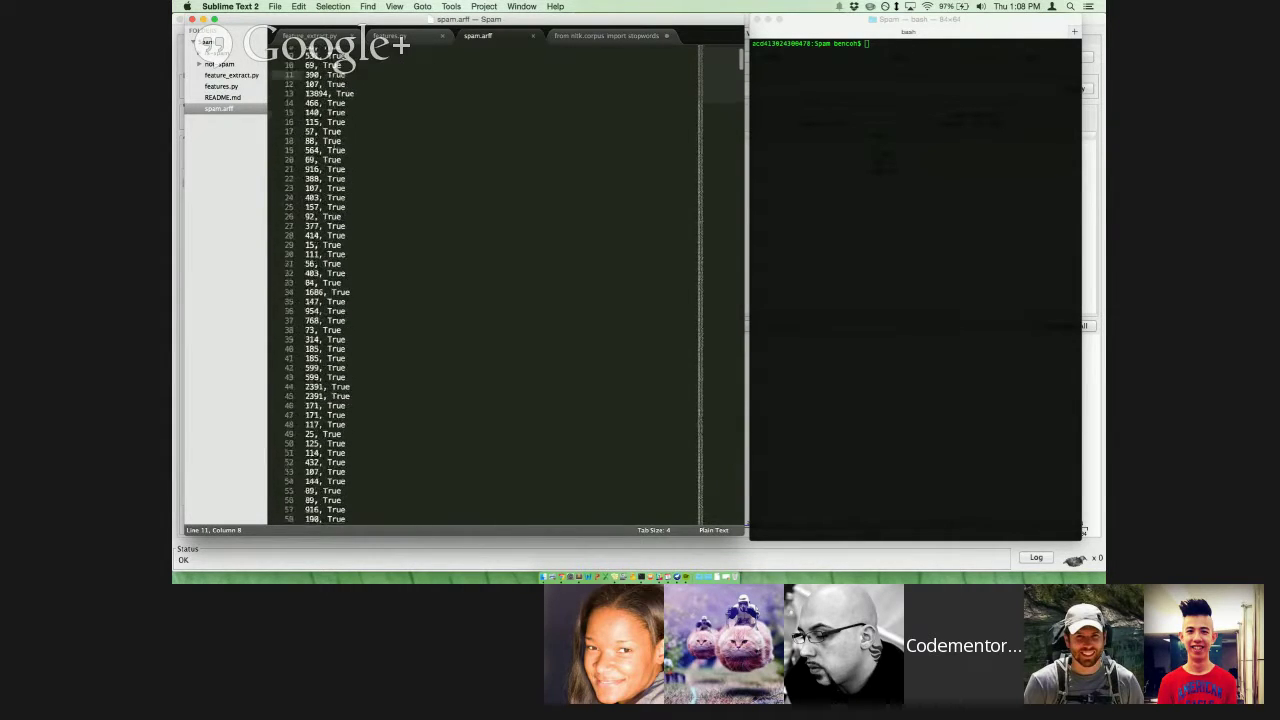
{"action": "scroll", "coordinate": [338, 63], "scroll_direction": "up", "scroll_amount": 3}
{"action": "double_click", "coordinate": [314, 87]}
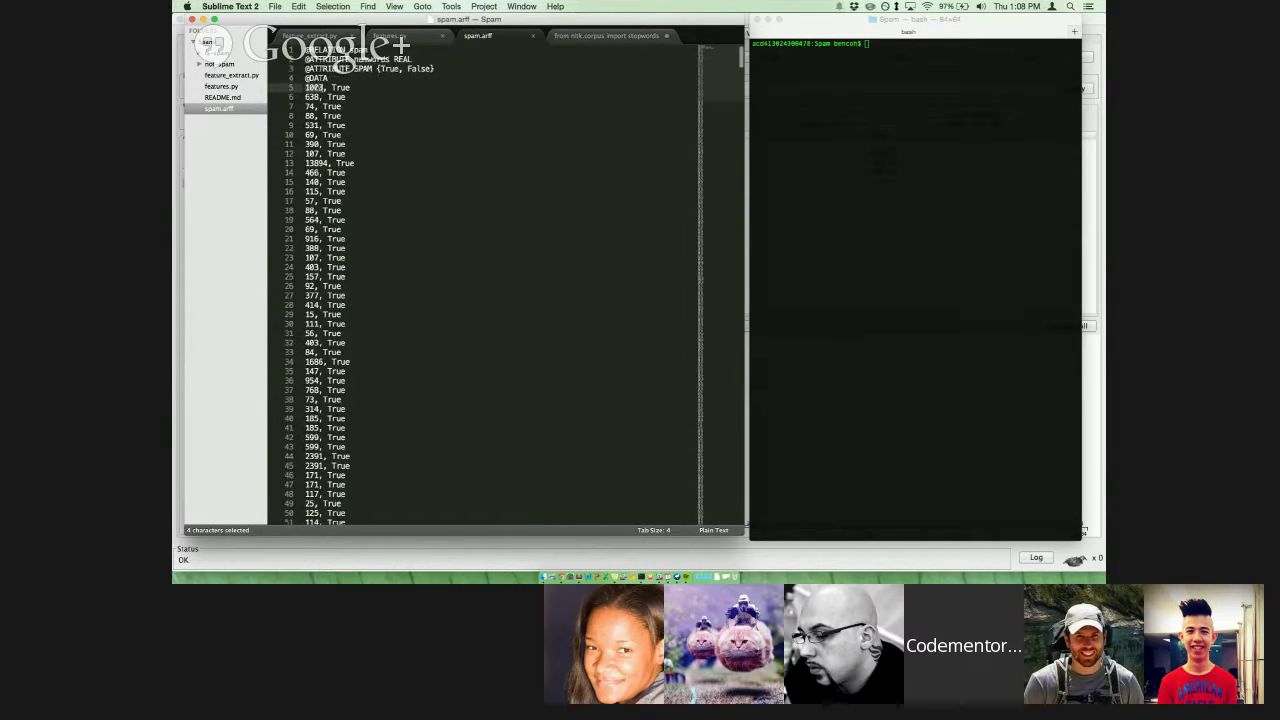
{"action": "double_click", "coordinate": [341, 87]}
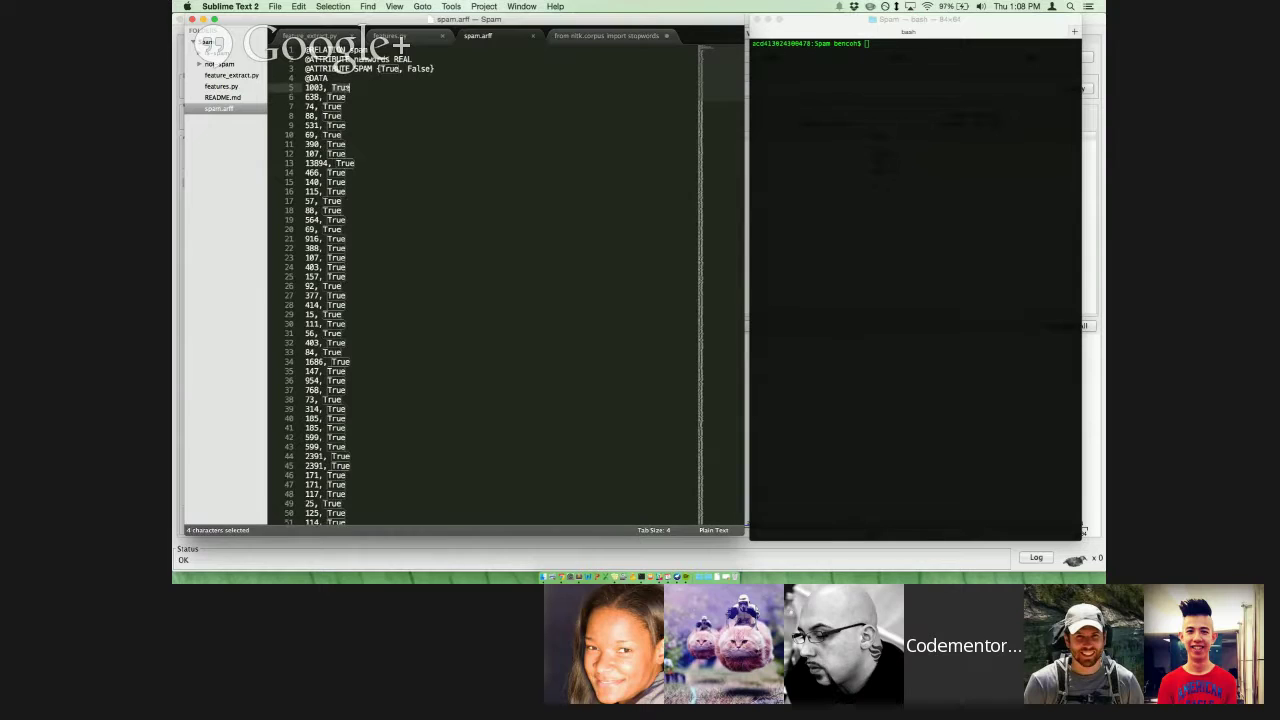
{"action": "scroll", "coordinate": [347, 229], "scroll_direction": "down", "scroll_amount": 20}
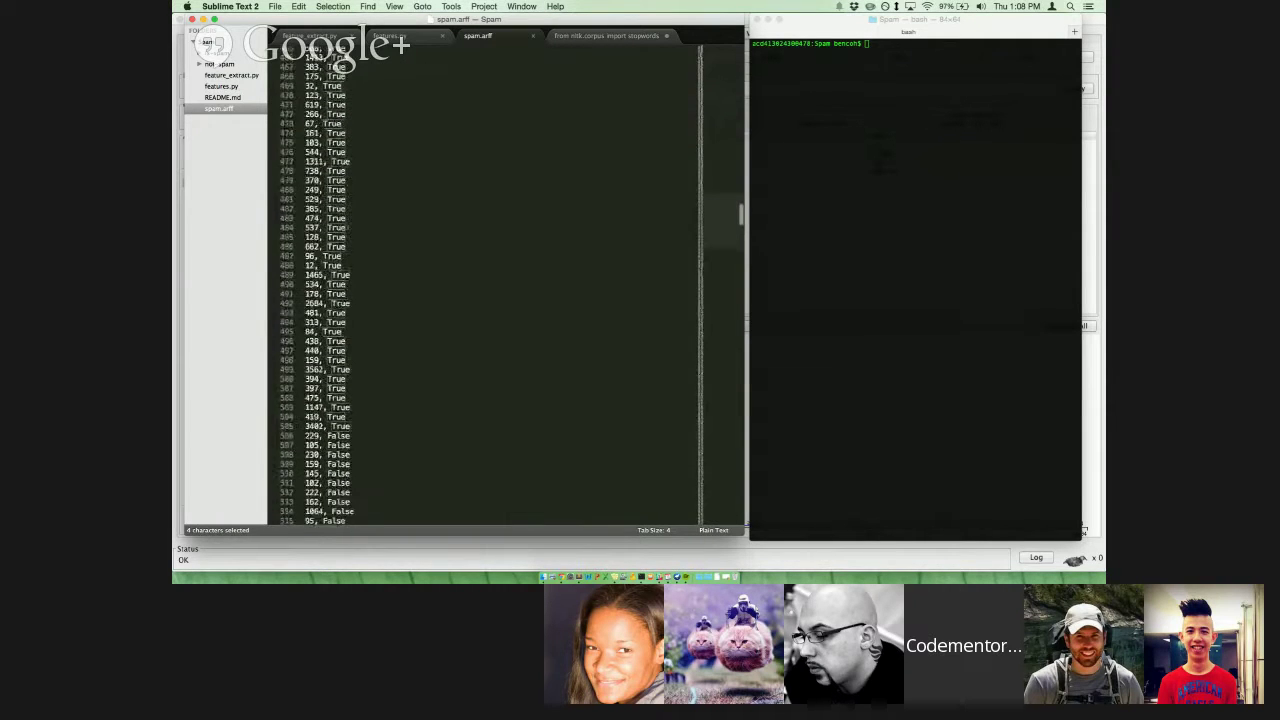
{"action": "double_click", "coordinate": [310, 250]}
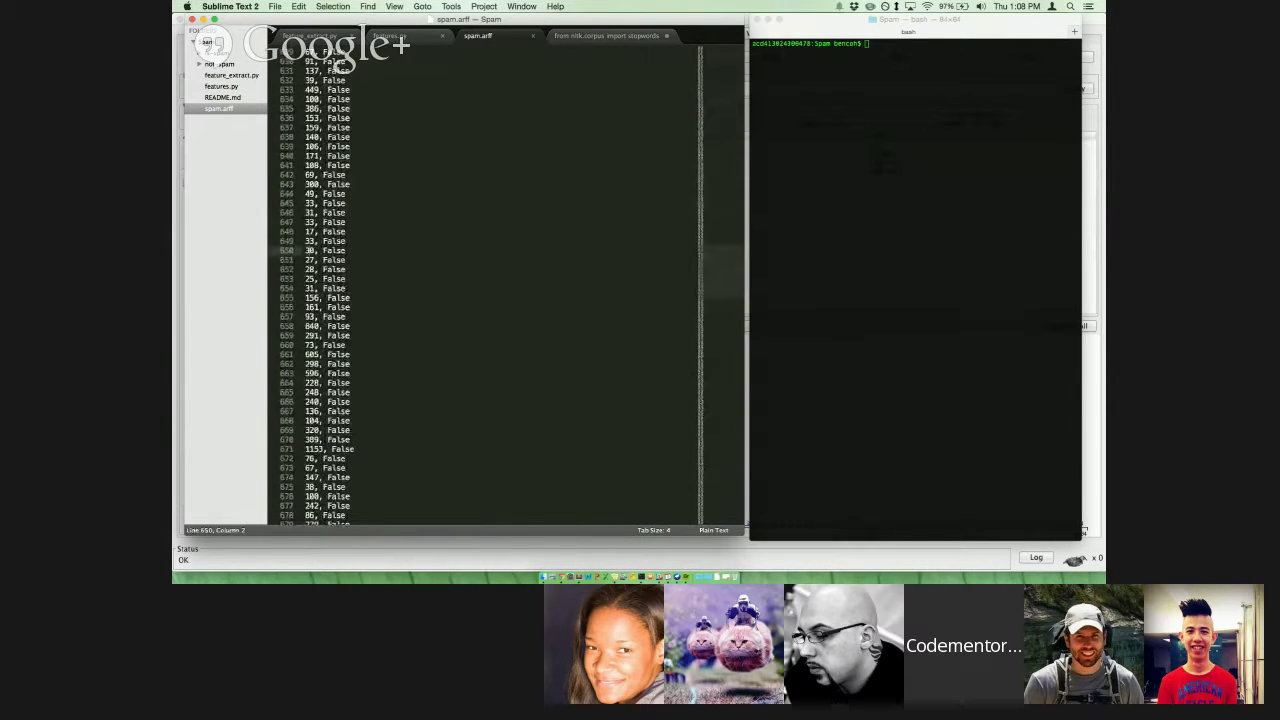
{"action": "double_click", "coordinate": [337, 250]}
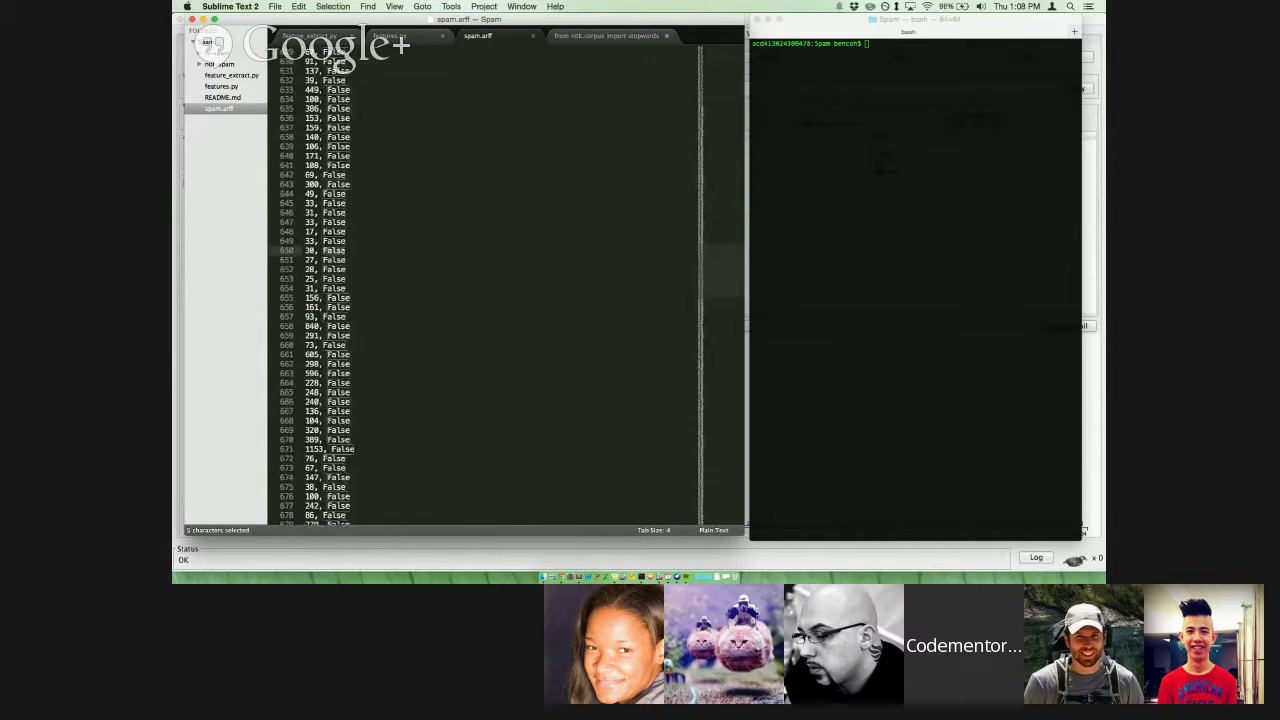
- Switch to Weka Explorer and load spam.arff from the Spam folder as the dataset
{"action": "key", "text": "super+alt+Left"}
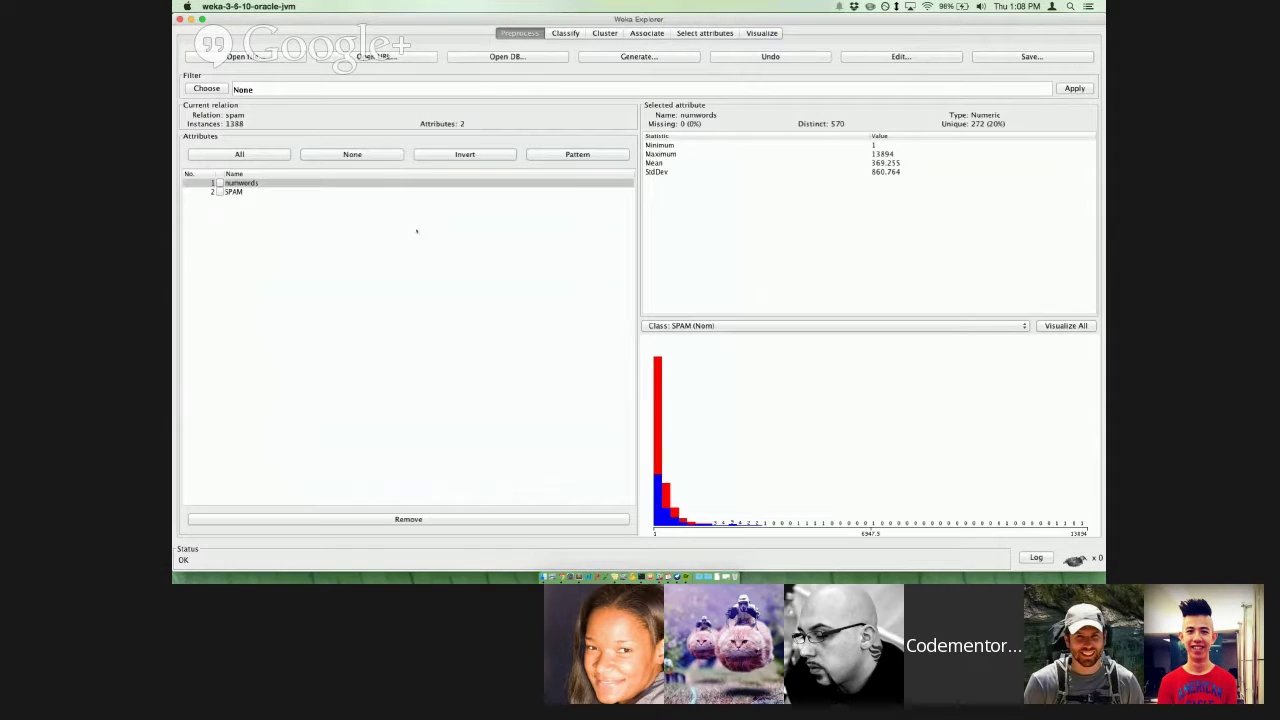
{"action": "left_click", "coordinate": [240, 56]}
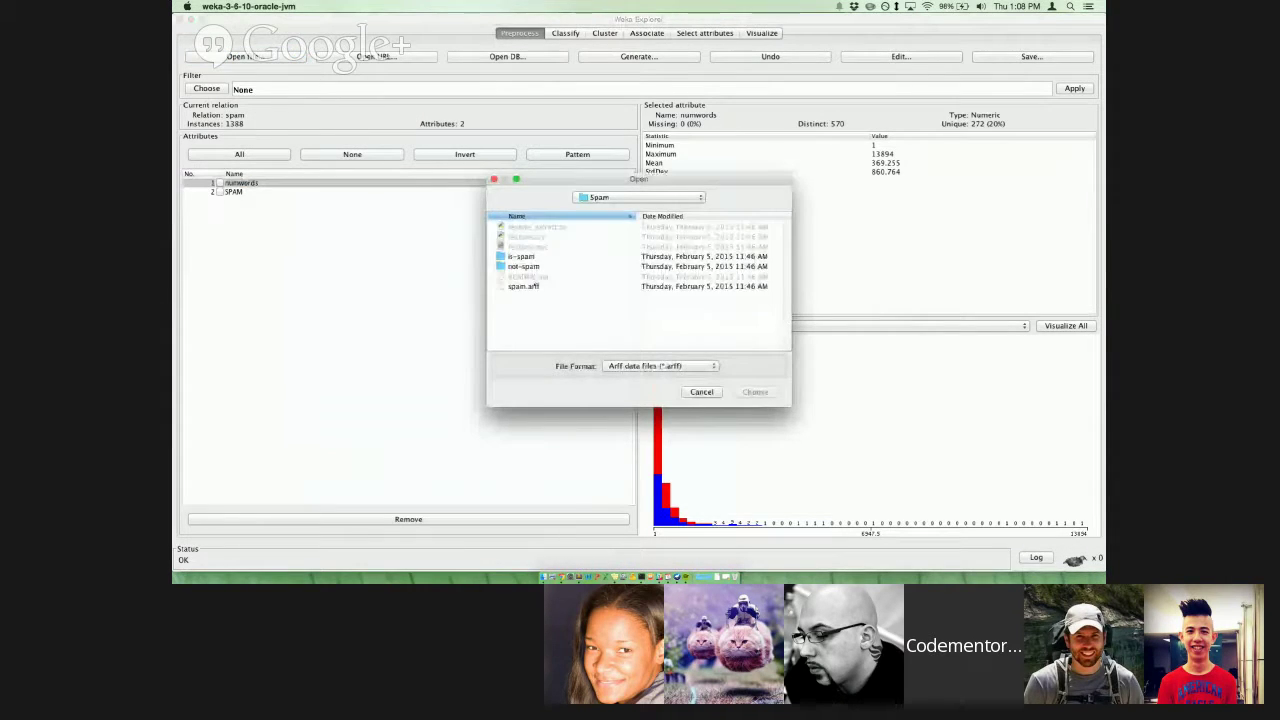
{"action": "double_click", "coordinate": [528, 287]}
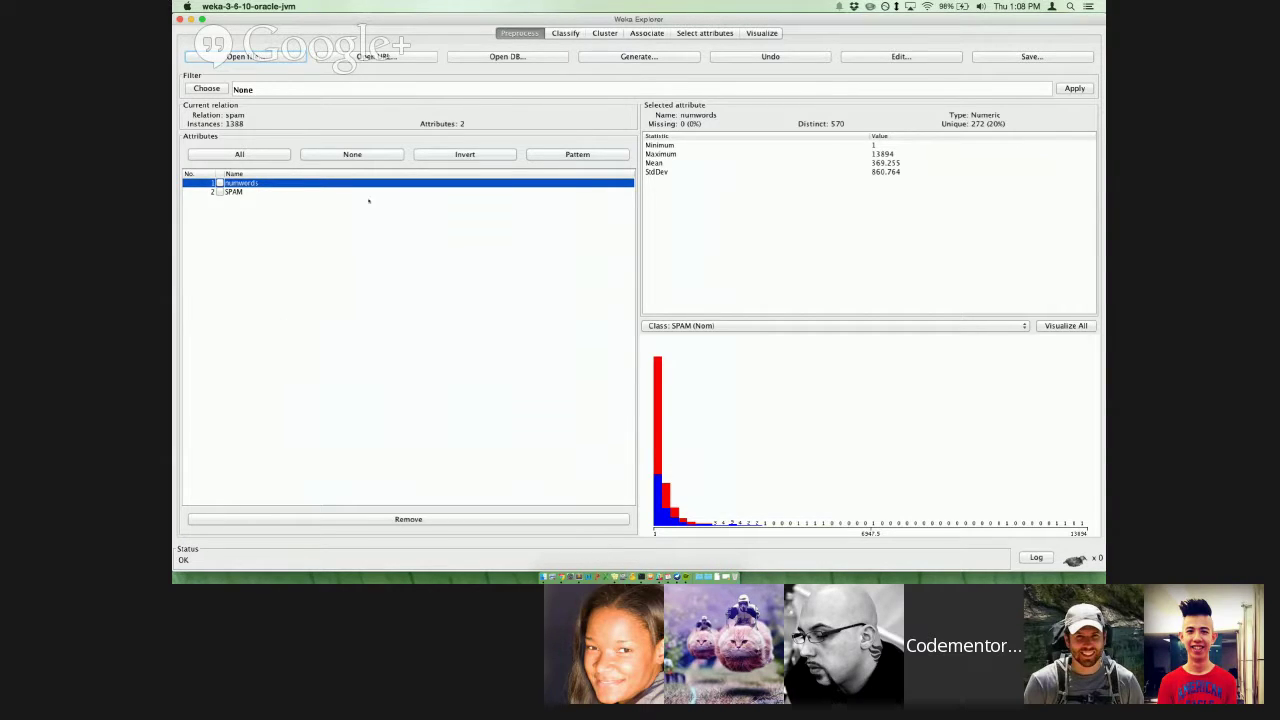
- Inspect the class distribution of the SPAM attribute
{"action": "left_click", "coordinate": [288, 192]}
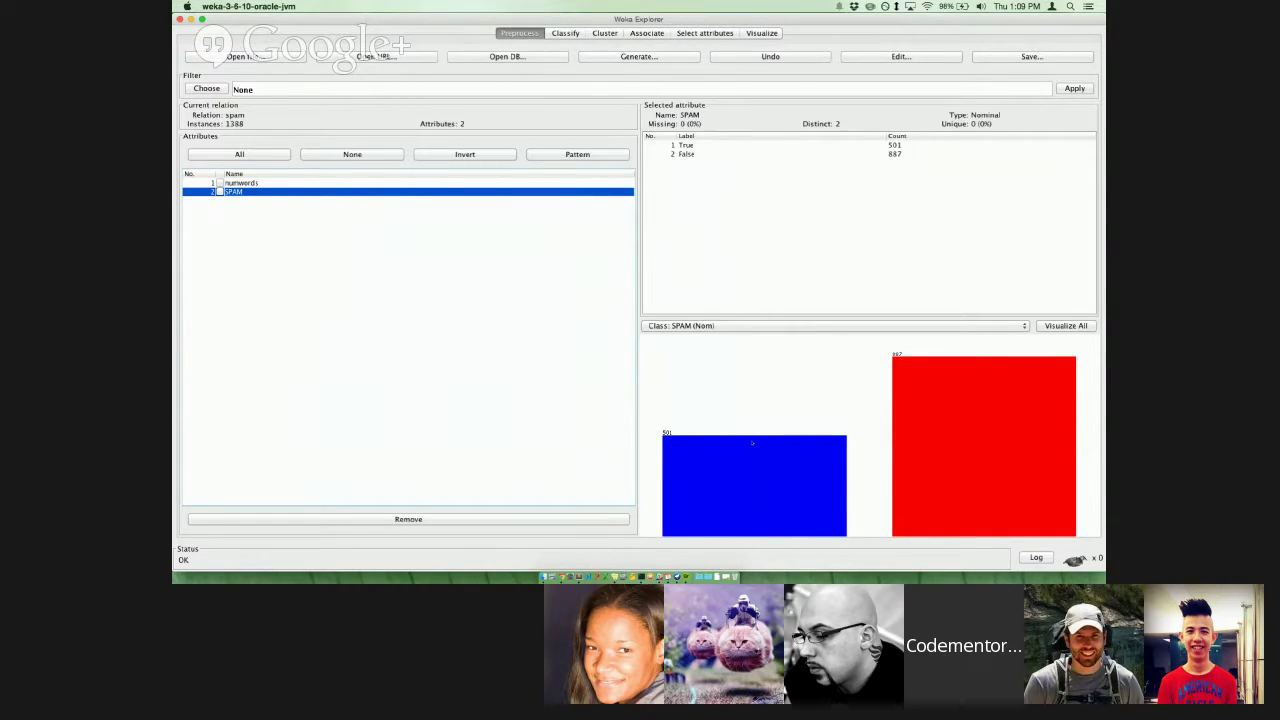
{"action": "mouse_move", "coordinate": [752, 442]}
{"action": "mouse_move", "coordinate": [1005, 436]}
- Switch to Sublime Text to review the word-count function in features.py, and return to Weka Explorer
{"action": "left_click", "coordinate": [577, 558]}
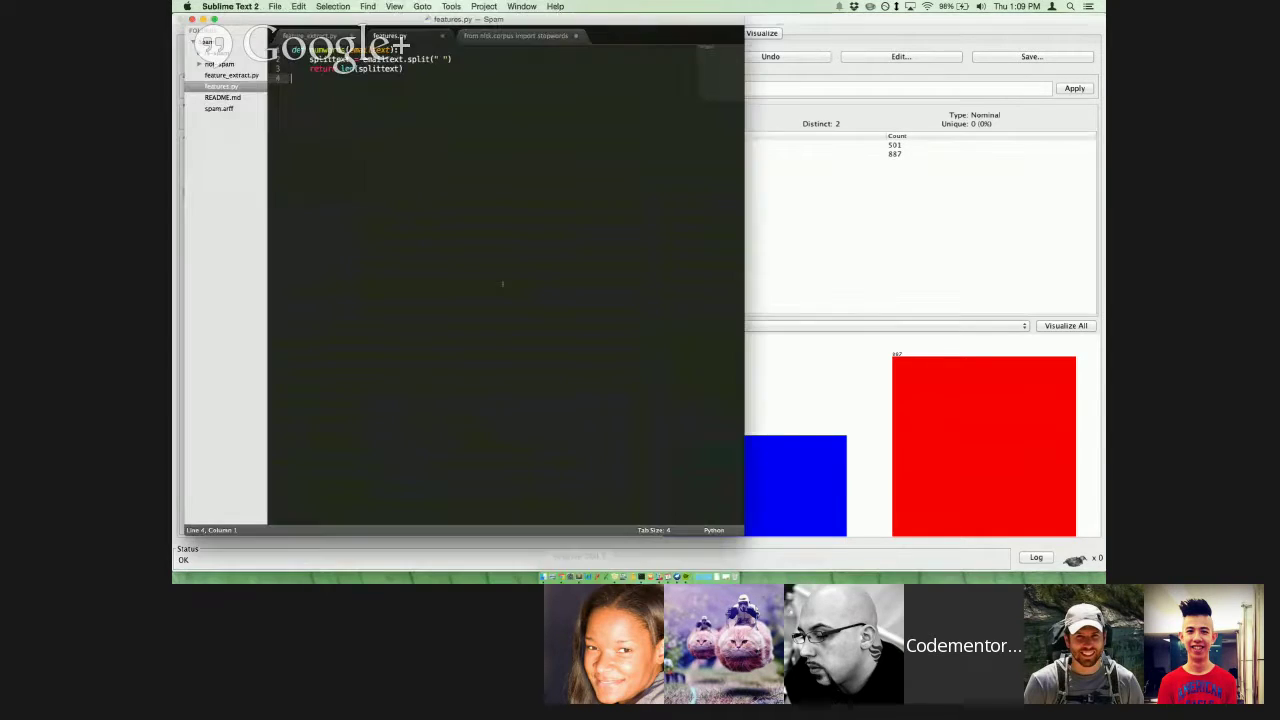
{"action": "key", "text": "super+a"}
{"action": "key", "text": "Left"}
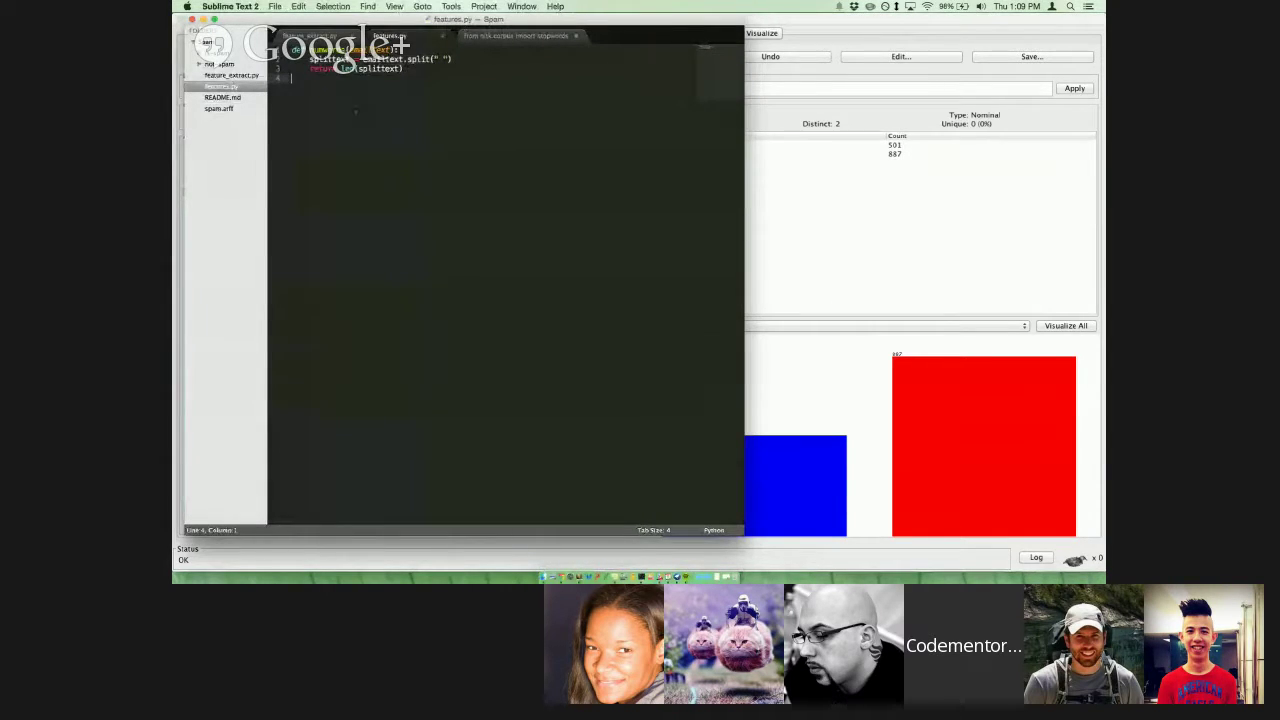
{"action": "key", "text": "super+a"}
{"action": "left_click", "coordinate": [341, 140]}
{"action": "key", "text": "super+Tab"}
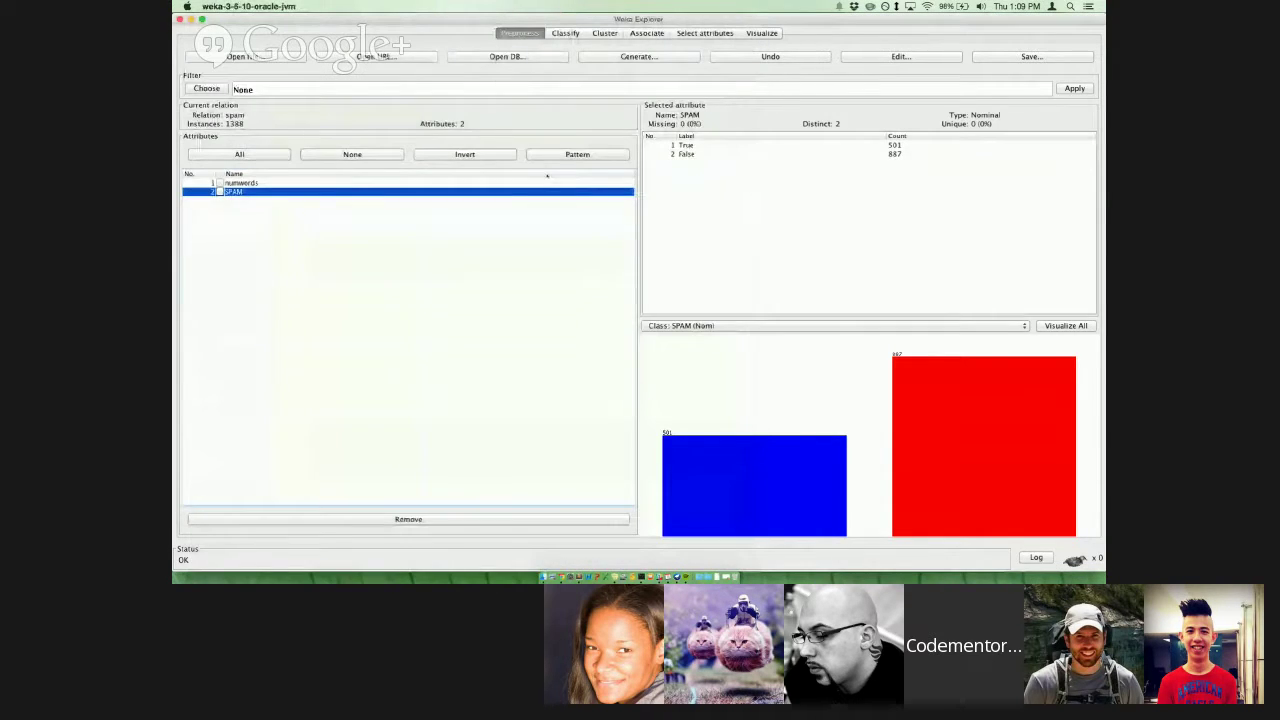
- Inspect the numwords attribute's minimum, maximum and histogram
{"action": "left_click", "coordinate": [547, 183]}
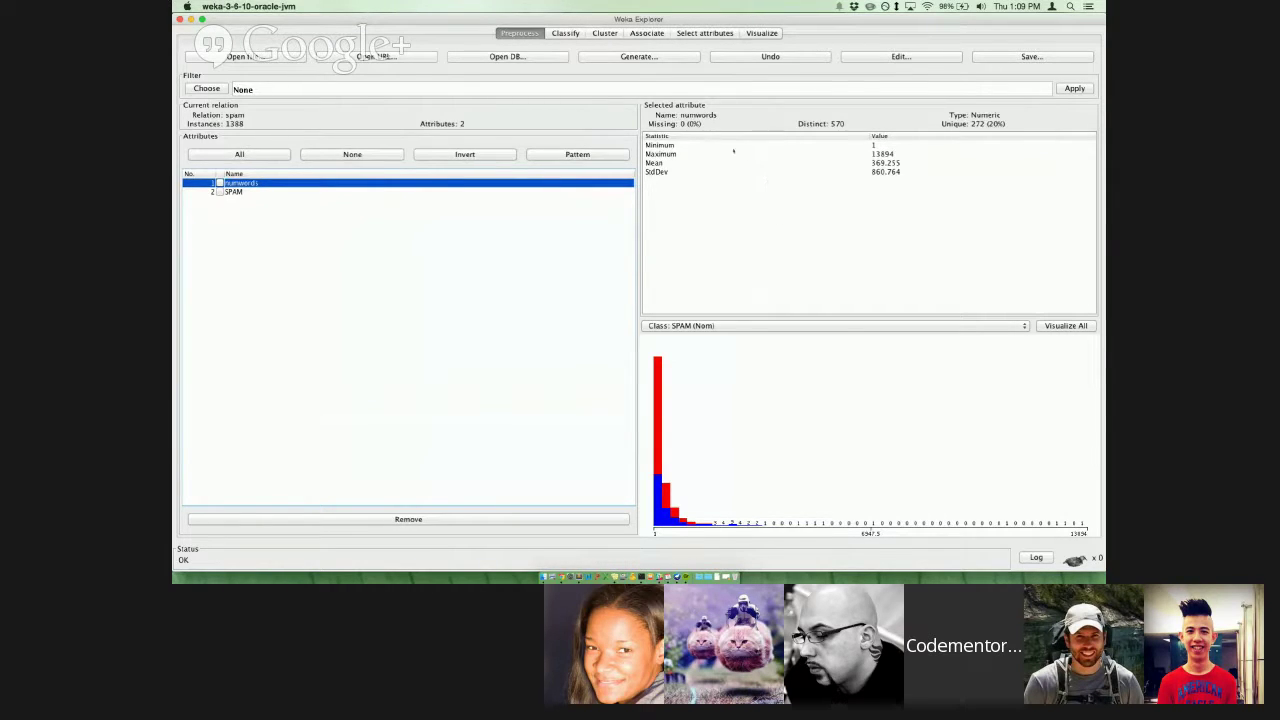
{"action": "left_click", "coordinate": [874, 146]}
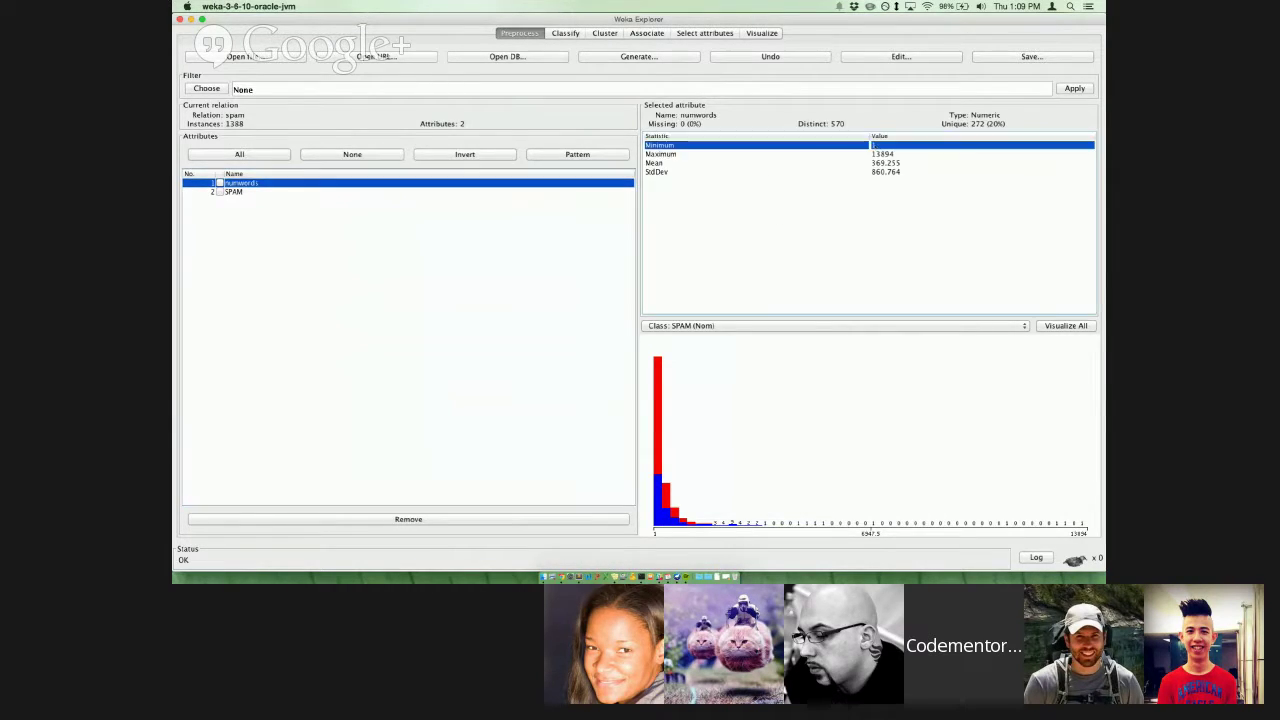
{"action": "left_click", "coordinate": [874, 155]}
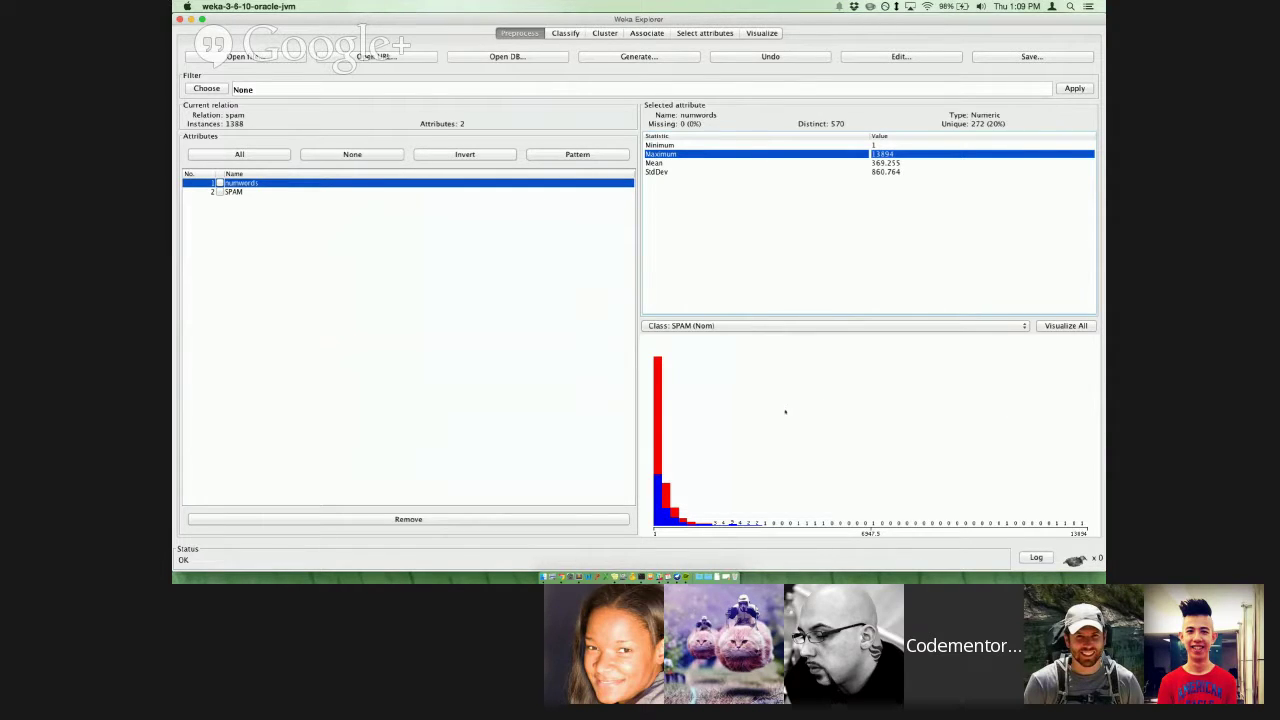
{"action": "mouse_move", "coordinate": [785, 411]}
- Switch to the Google+ Hangouts window to check the group chat, and return to Weka Explorer
{"action": "key", "text": "super+Tab"}
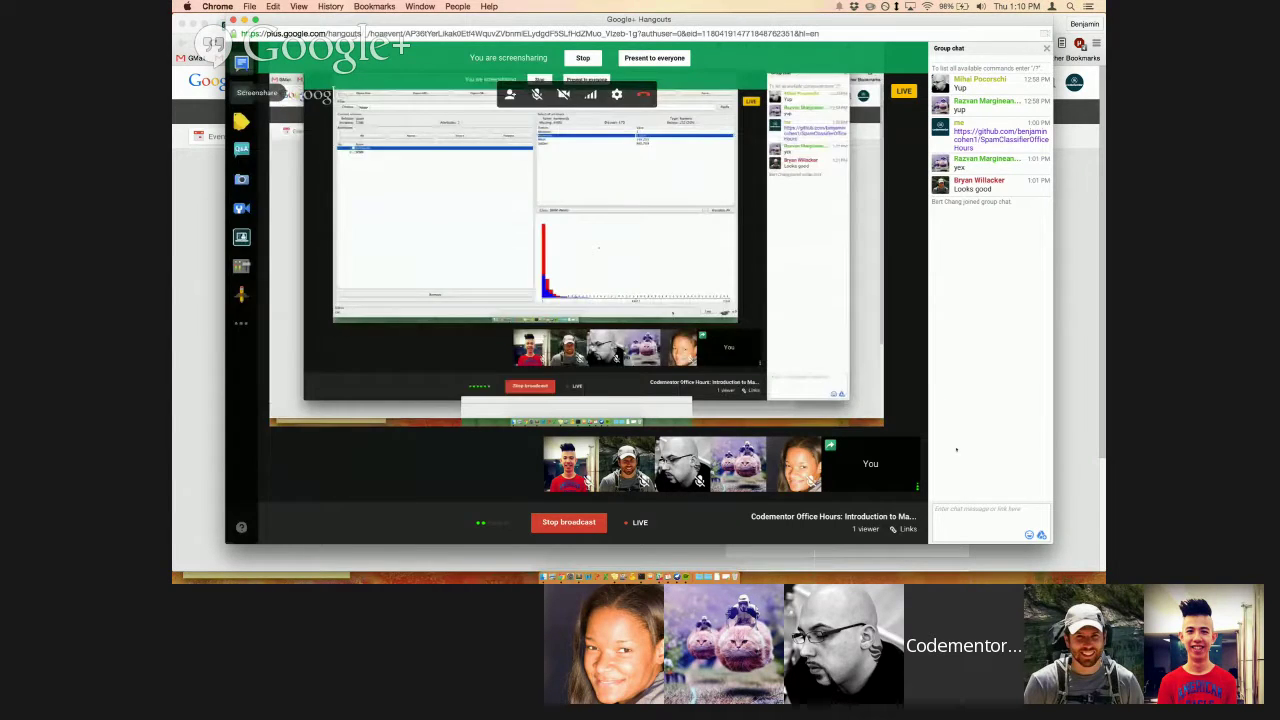
{"action": "left_click", "coordinate": [945, 528]}
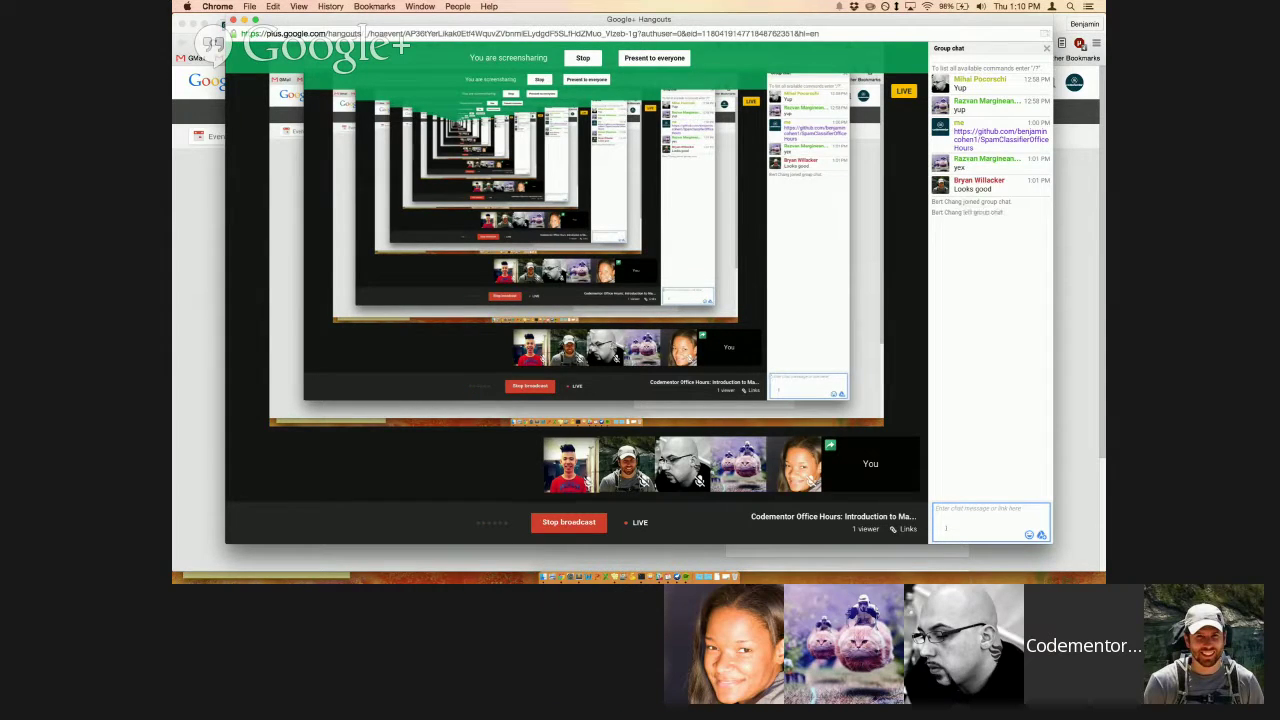
{"action": "key", "text": "super+Tab"}
{"action": "key", "text": "super+Tab"}
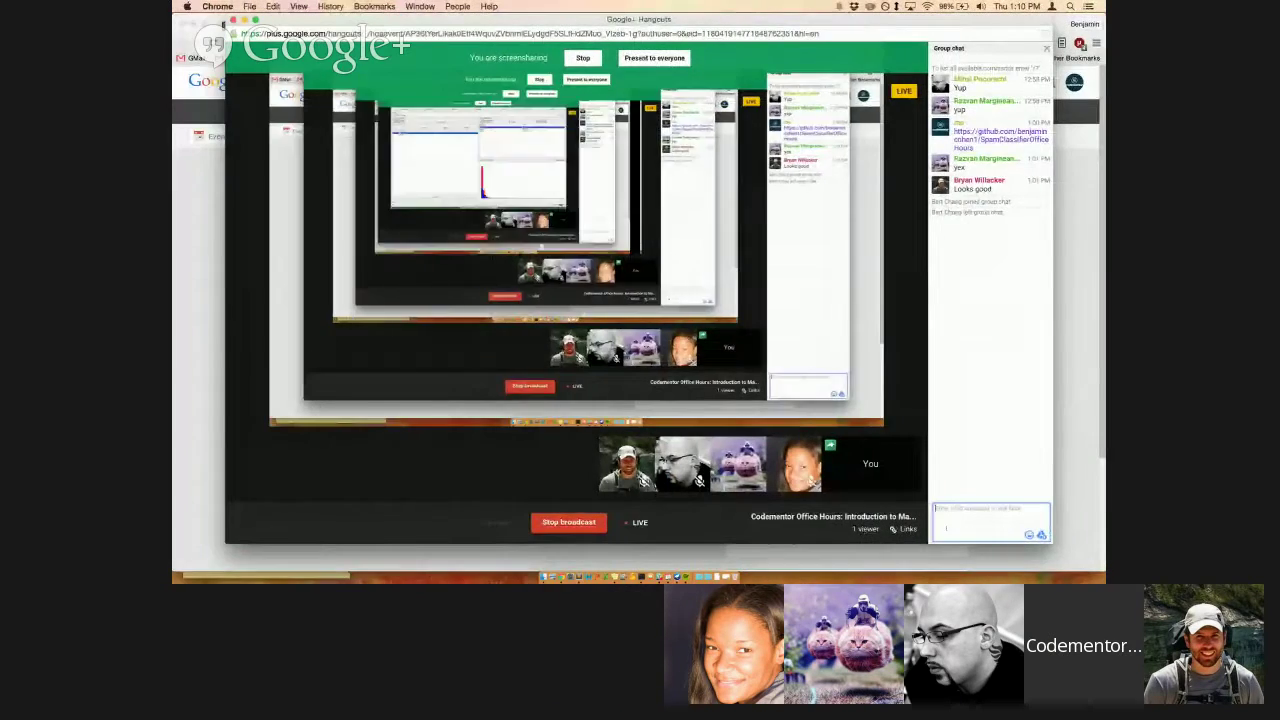
{"action": "key", "text": "super+Tab"}
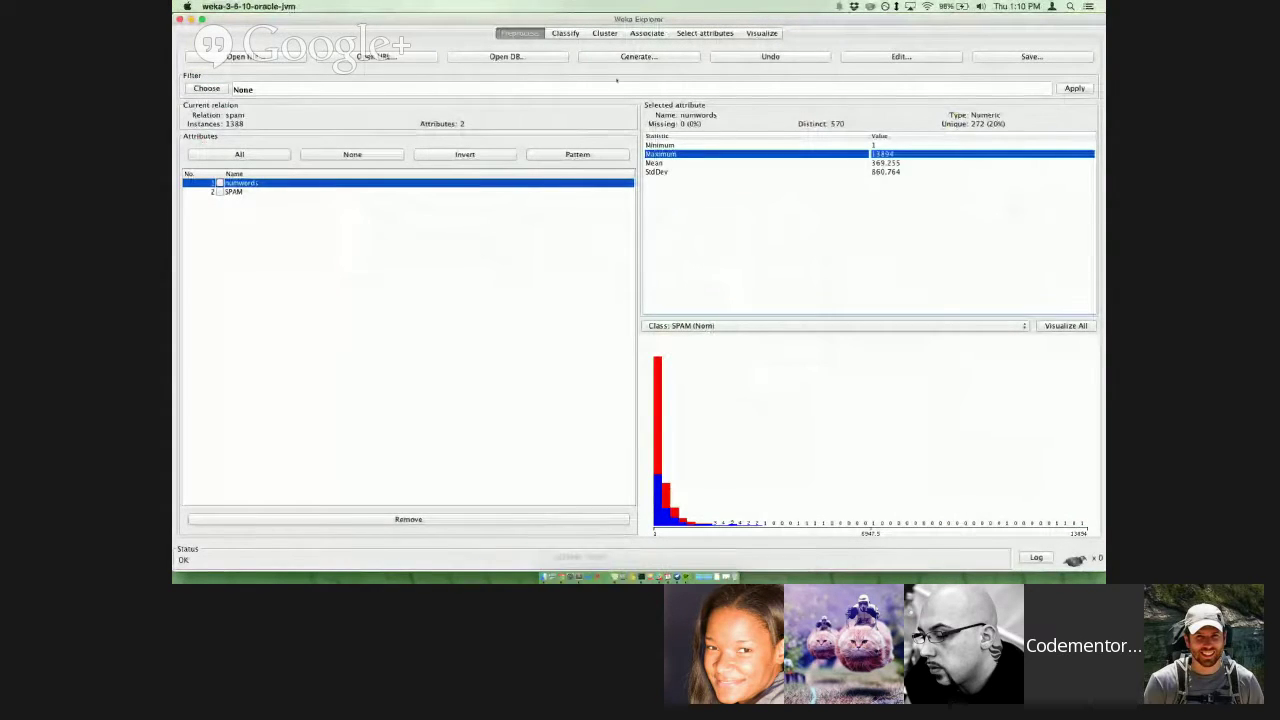
- Show the earlier rules.ZeroR output among the classification results
{"action": "left_click", "coordinate": [566, 33]}
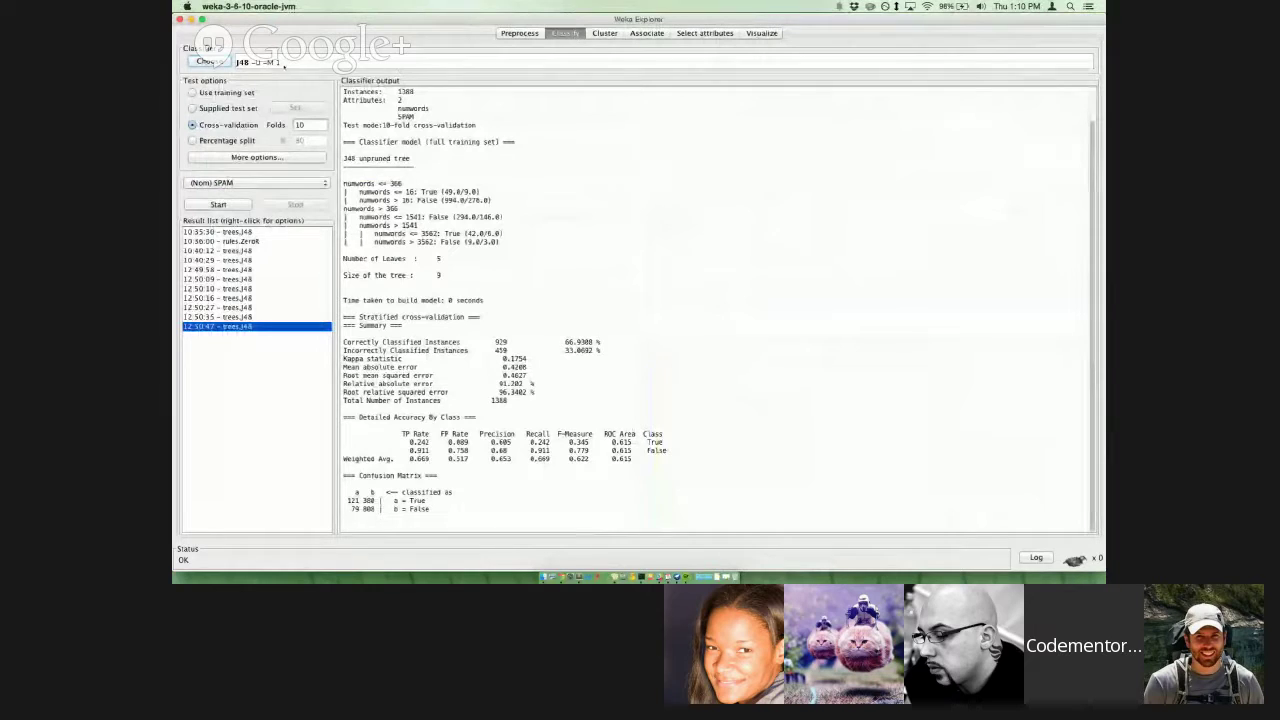
{"action": "left_click", "coordinate": [266, 241]}
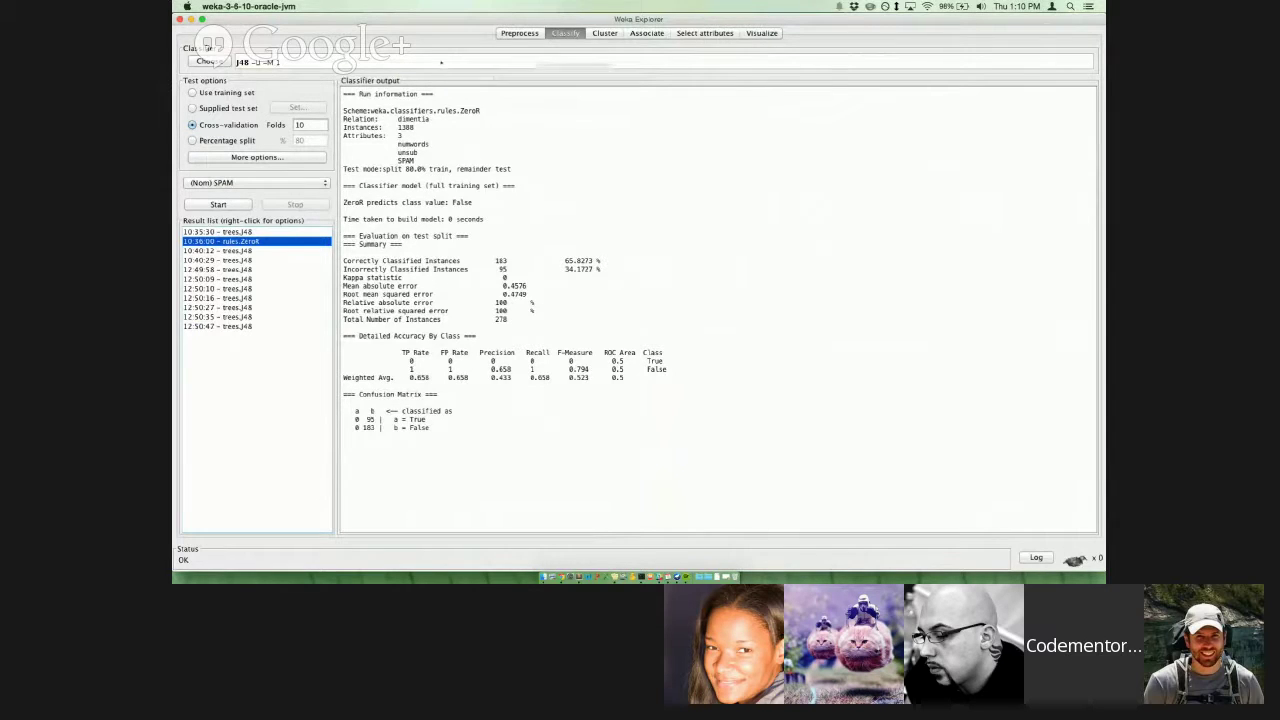
- Browse the available classifier categories, expanding the trees, rules and misc groups to see their algorithms
{"action": "left_click", "coordinate": [226, 61]}
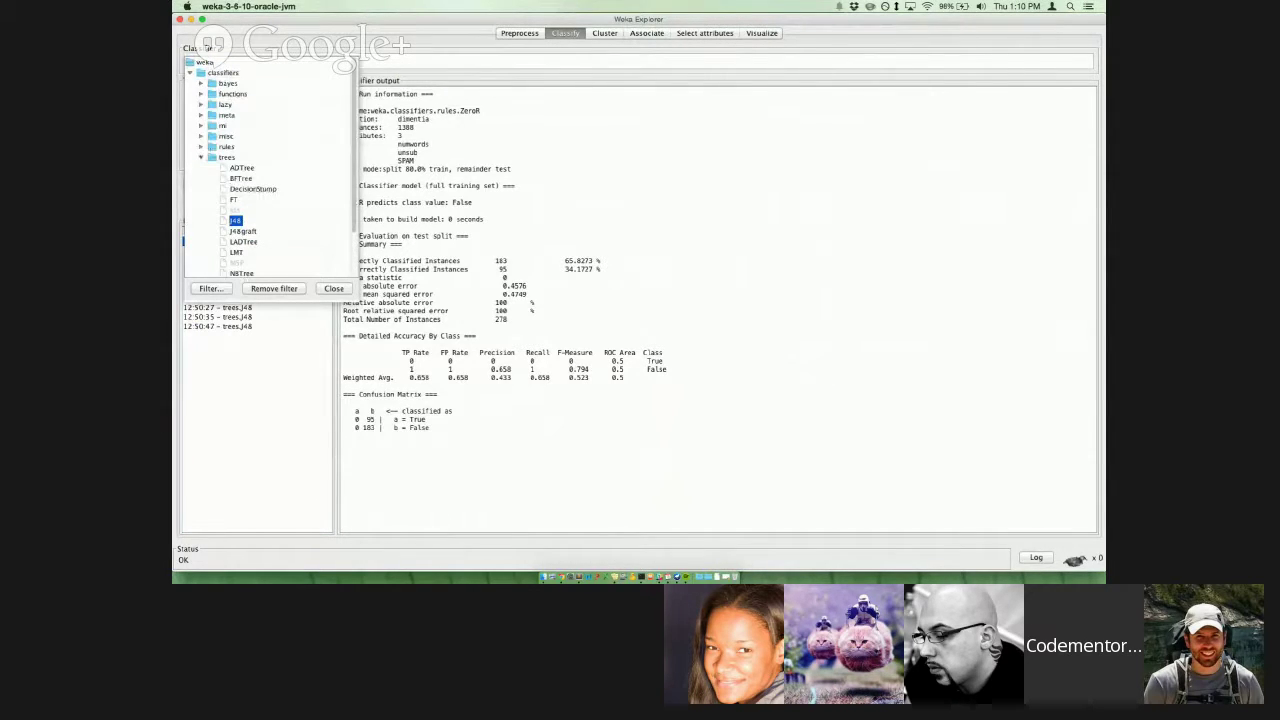
{"action": "left_click", "coordinate": [201, 157]}
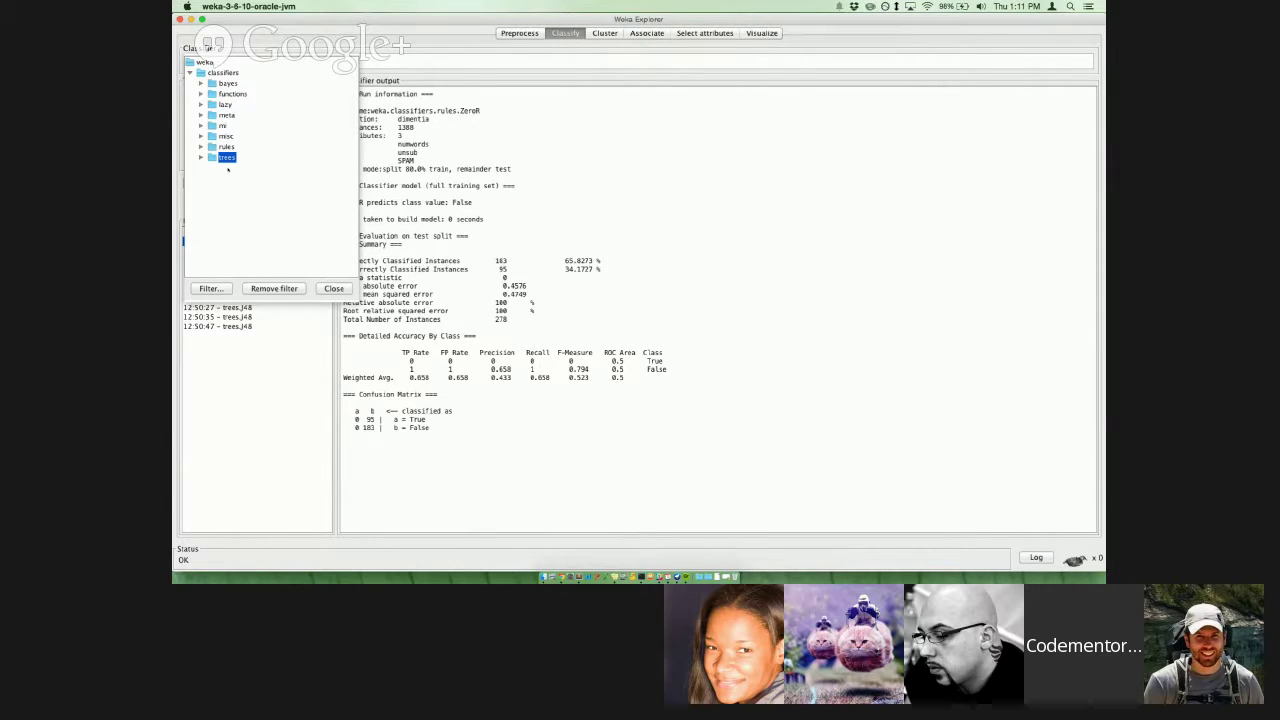
{"action": "key", "text": "Right"}
{"action": "key", "text": "Up"}
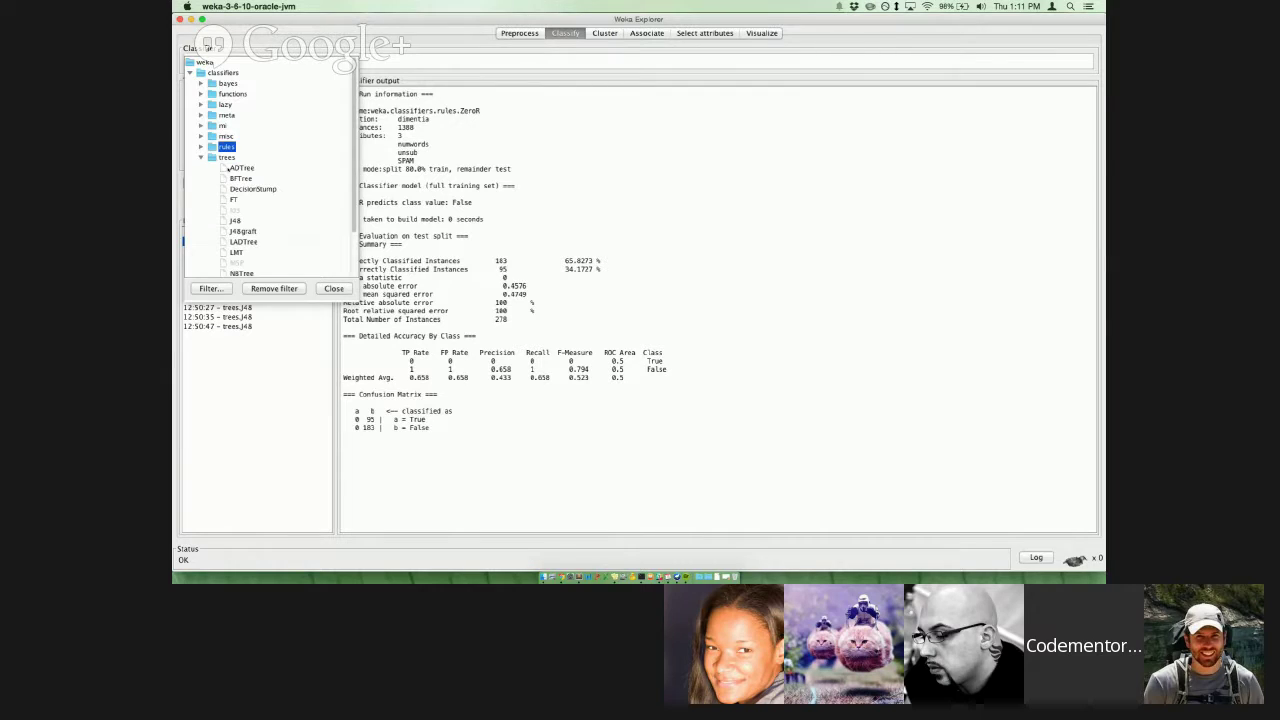
{"action": "key", "text": "Right"}
{"action": "key", "text": "Up"}
{"action": "key", "text": "Right"}
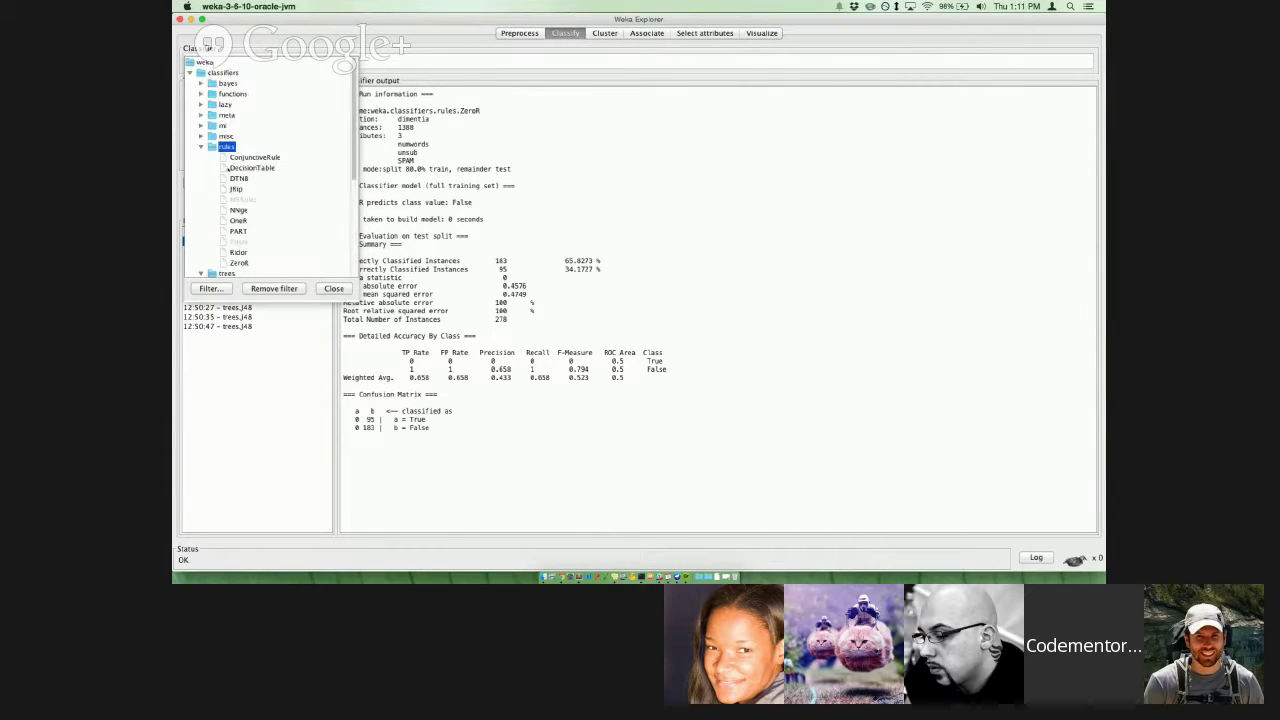
{"action": "key", "text": "Up"}
{"action": "key", "text": "Right"}
{"action": "key", "text": "Left"}
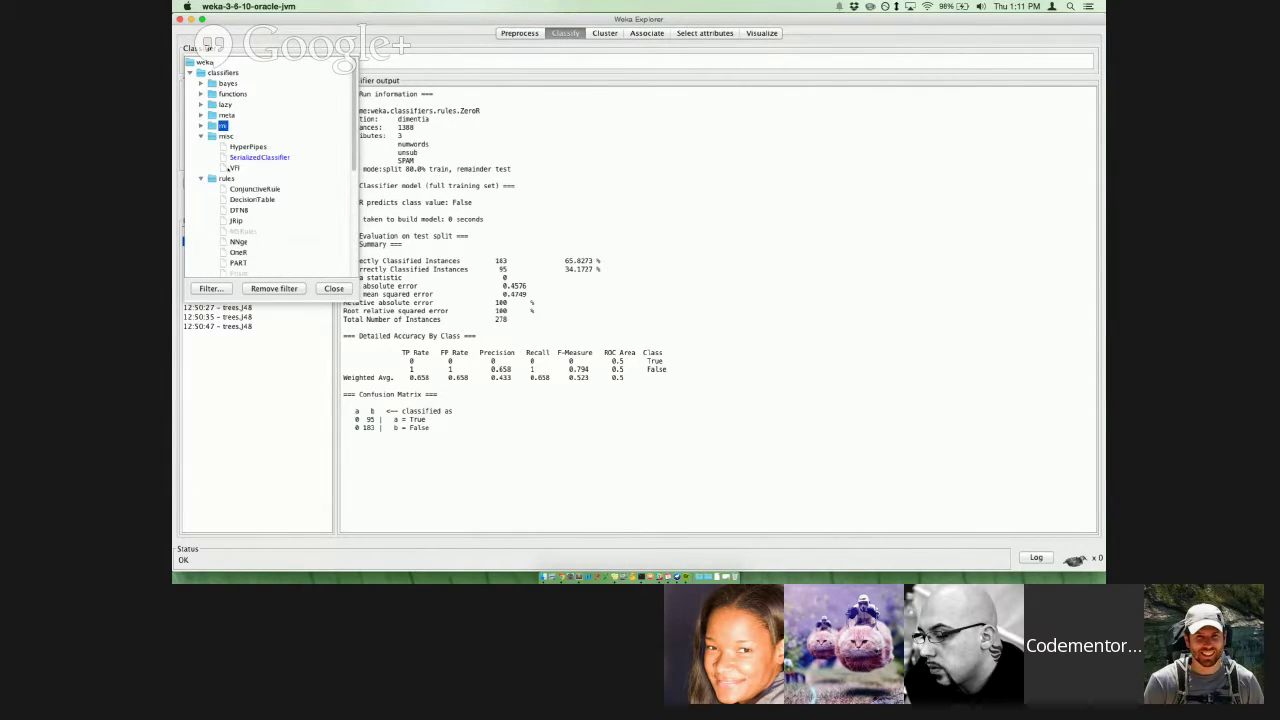
- Collapse the misc, rules and trees groups, review the classifier categories, and close the list keeping J48
{"action": "key", "text": "Down"}
{"action": "key", "text": "Left"}
{"action": "key", "text": "Down"}
{"action": "key", "text": "Left"}
{"action": "key", "text": "Down"}
{"action": "key", "text": "Left"}
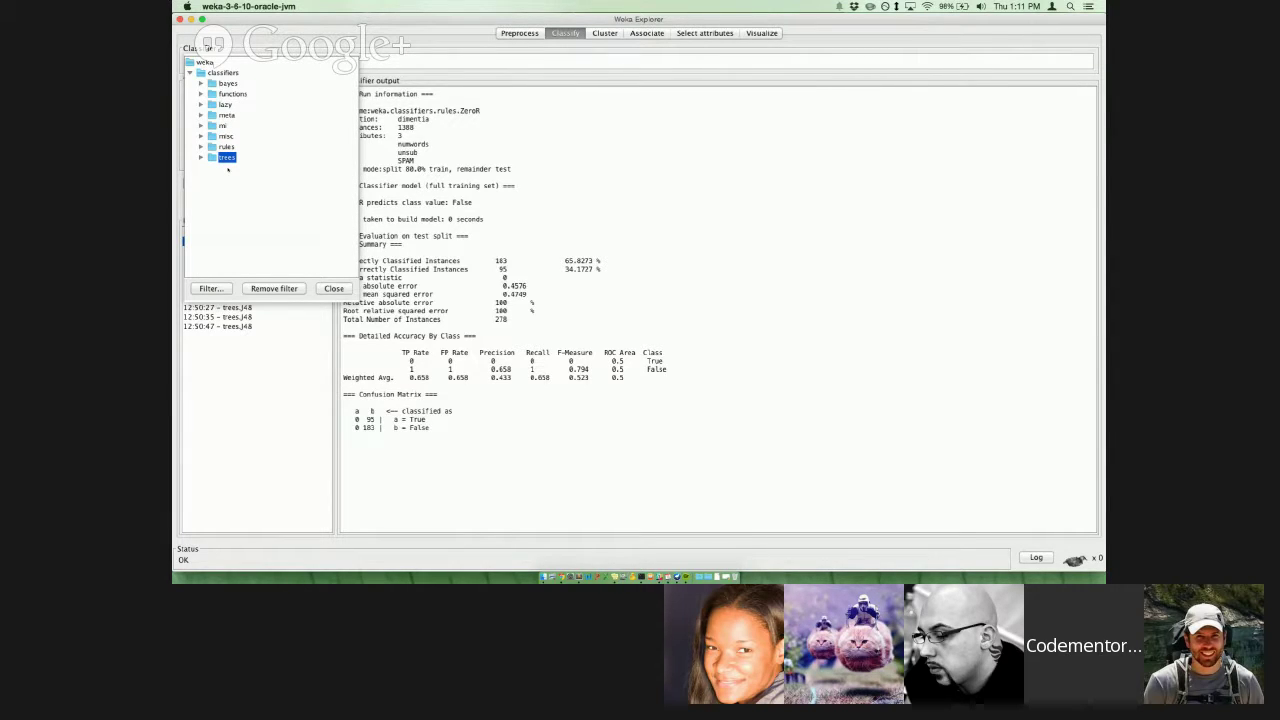
{"action": "key", "text": "Up"}
{"action": "key", "text": "Up"}
{"action": "key", "text": "Up"}
{"action": "key", "text": "Up"}
{"action": "key", "text": "Up"}
{"action": "key", "text": "Escape"}
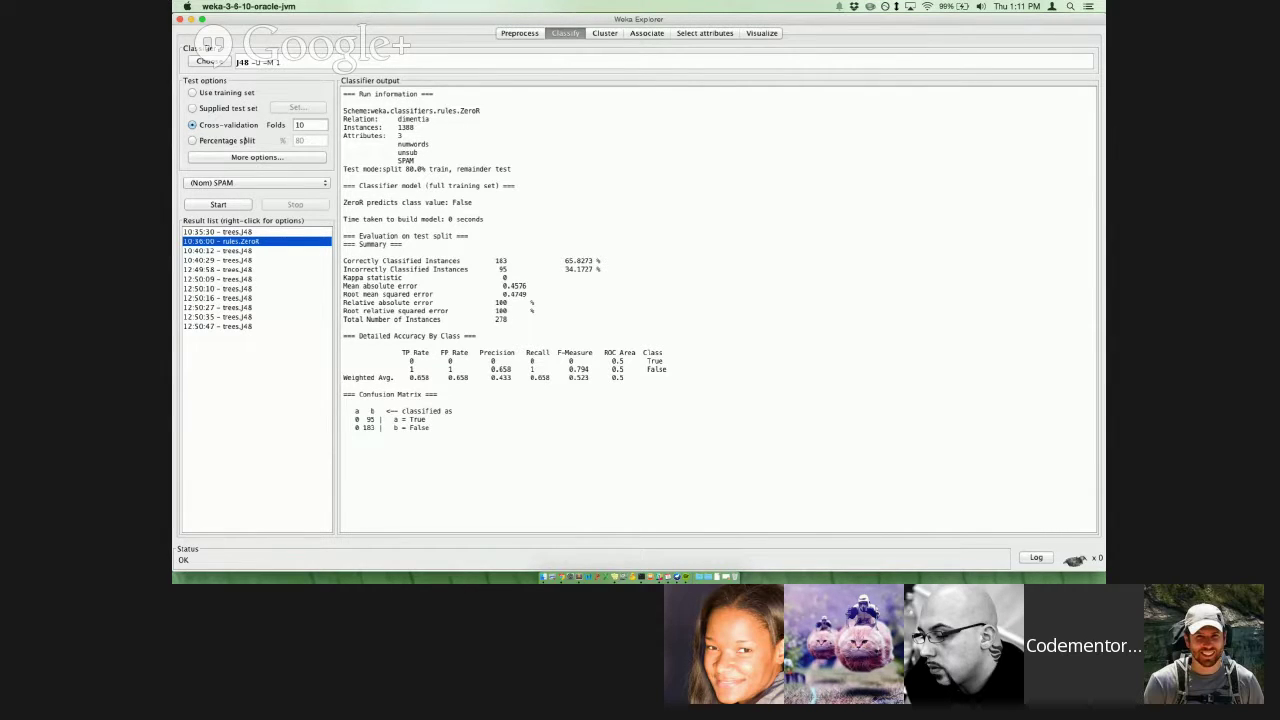
- Set the test option to an 80% percentage split, and return from the Google+ Hangouts window to Weka Explorer
{"action": "left_click", "coordinate": [249, 140]}
{"action": "double_click", "coordinate": [299, 140]}
{"action": "left_click_drag", "start_coordinate": [304, 140], "coordinate": [295, 140]}
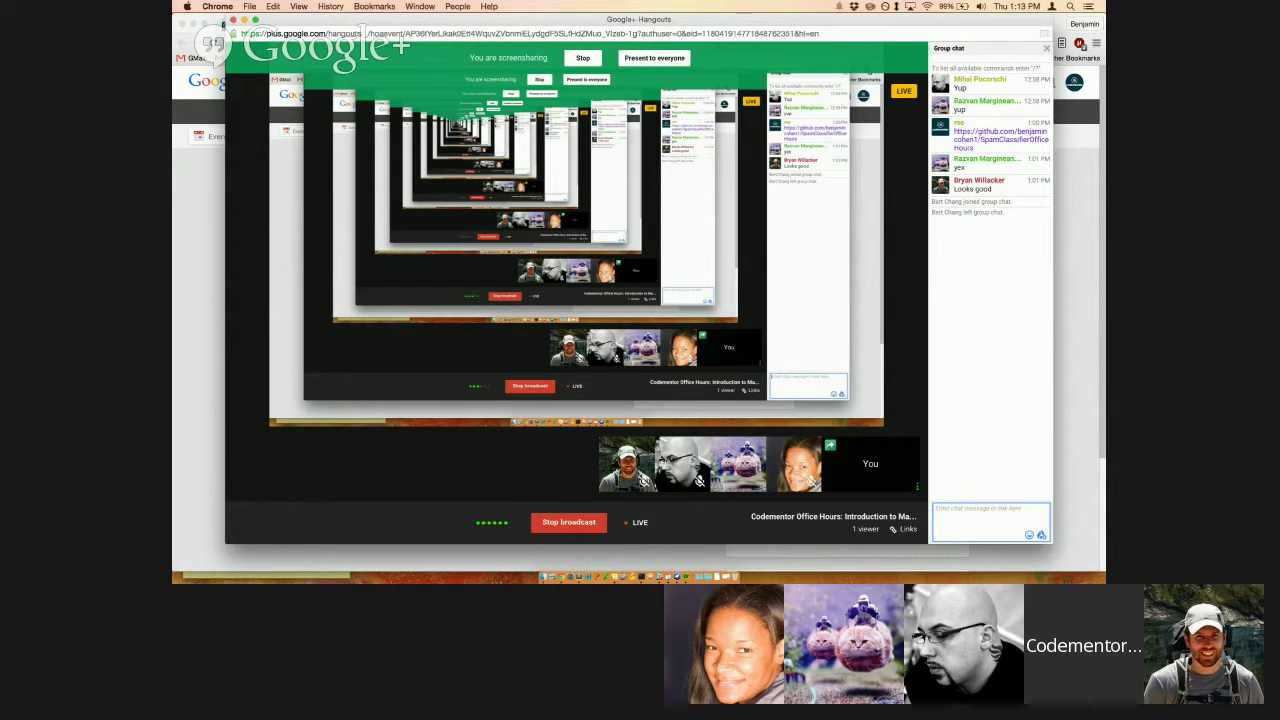
{"action": "key", "text": "super+Tab"}
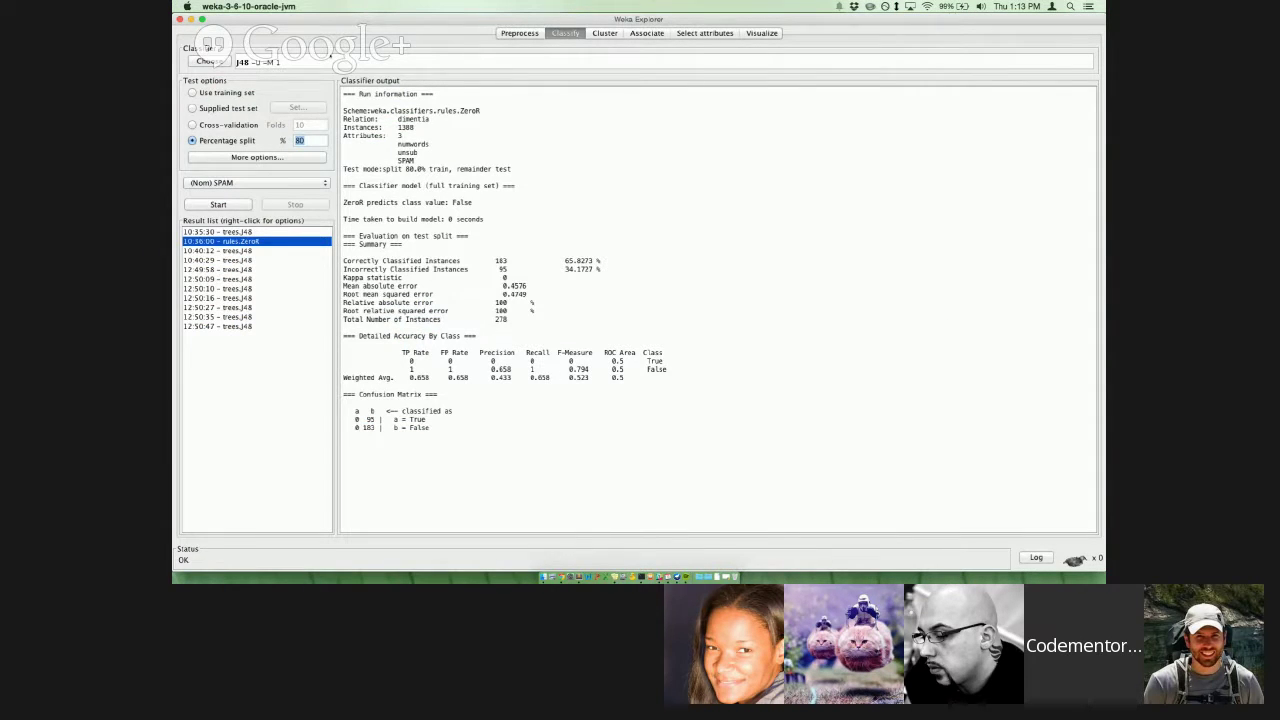
- Bring up Terminal and Sublime Text, and start a new def line below the word-count function in features.py
{"action": "key", "text": "super+Tab"}
{"action": "left_click", "coordinate": [647, 556]}
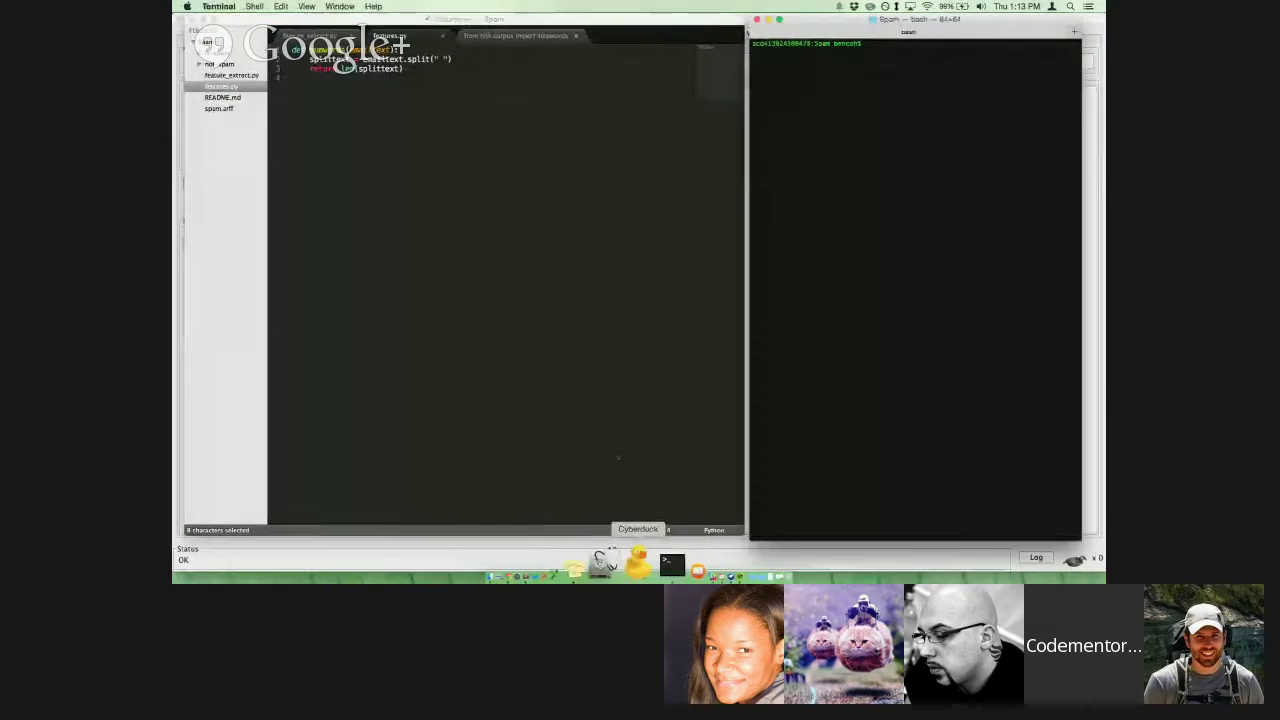
{"action": "left_click", "coordinate": [594, 316]}
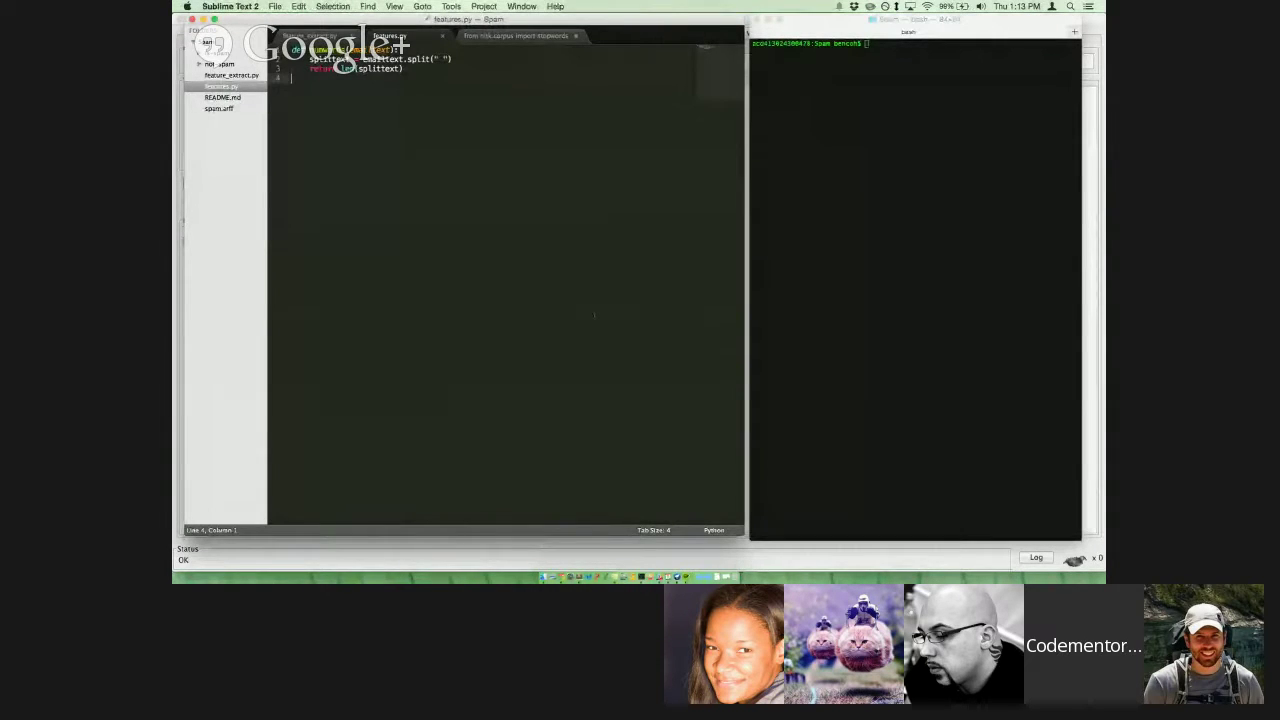
{"action": "key", "text": "Return"}
{"action": "type", "text": "def"}
{"action": "double_click", "coordinate": [378, 49]}
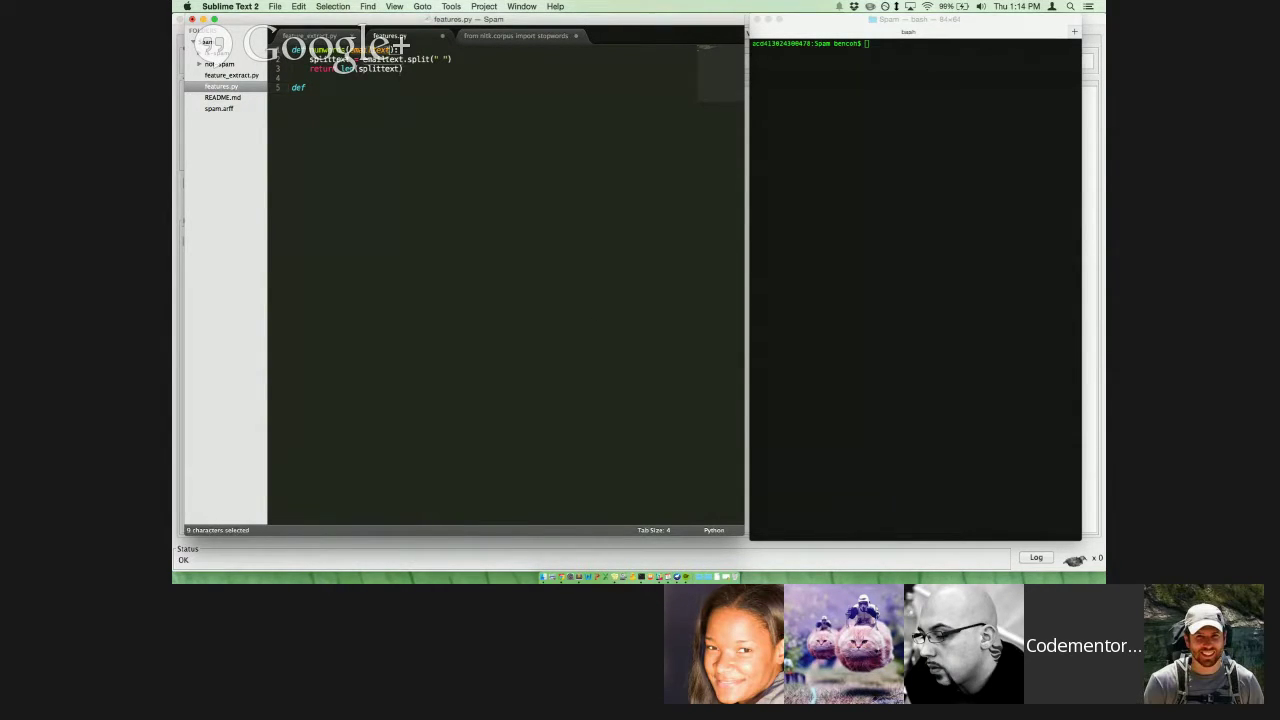
{"action": "left_click", "coordinate": [378, 118]}
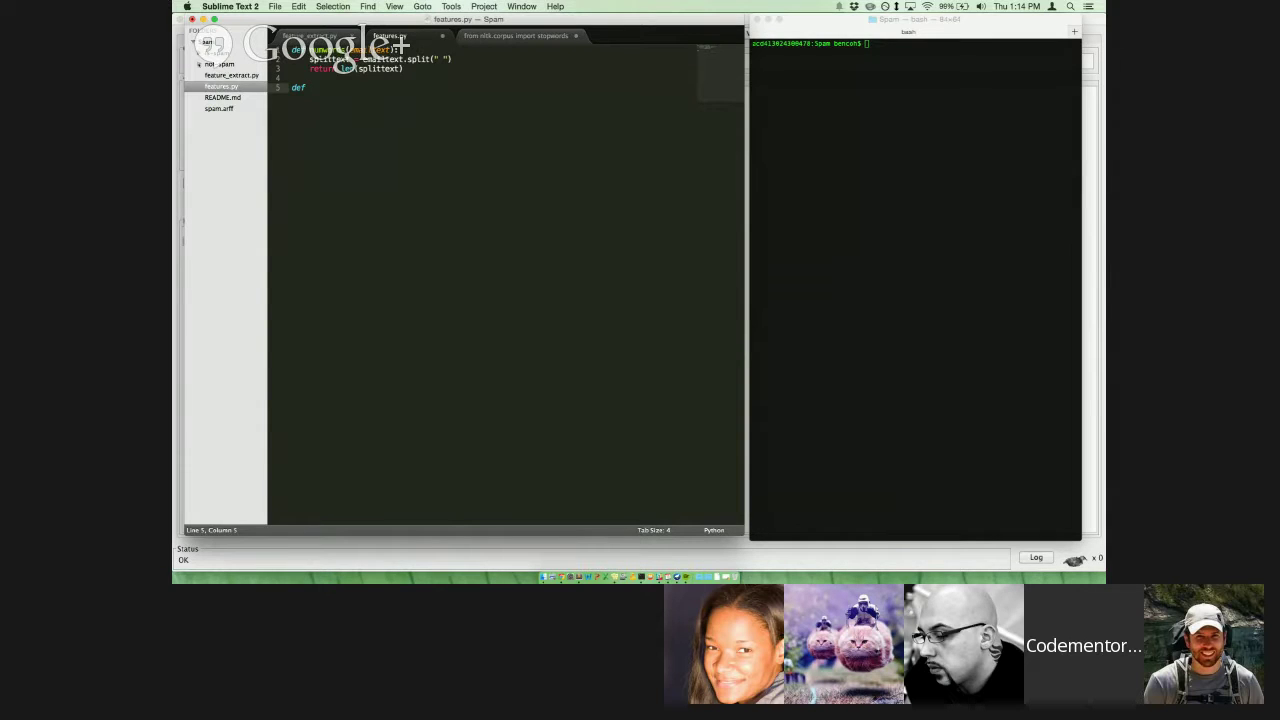
- Expand the non-spam email folder and preview a series of its messages
{"action": "left_click", "coordinate": [200, 64]}
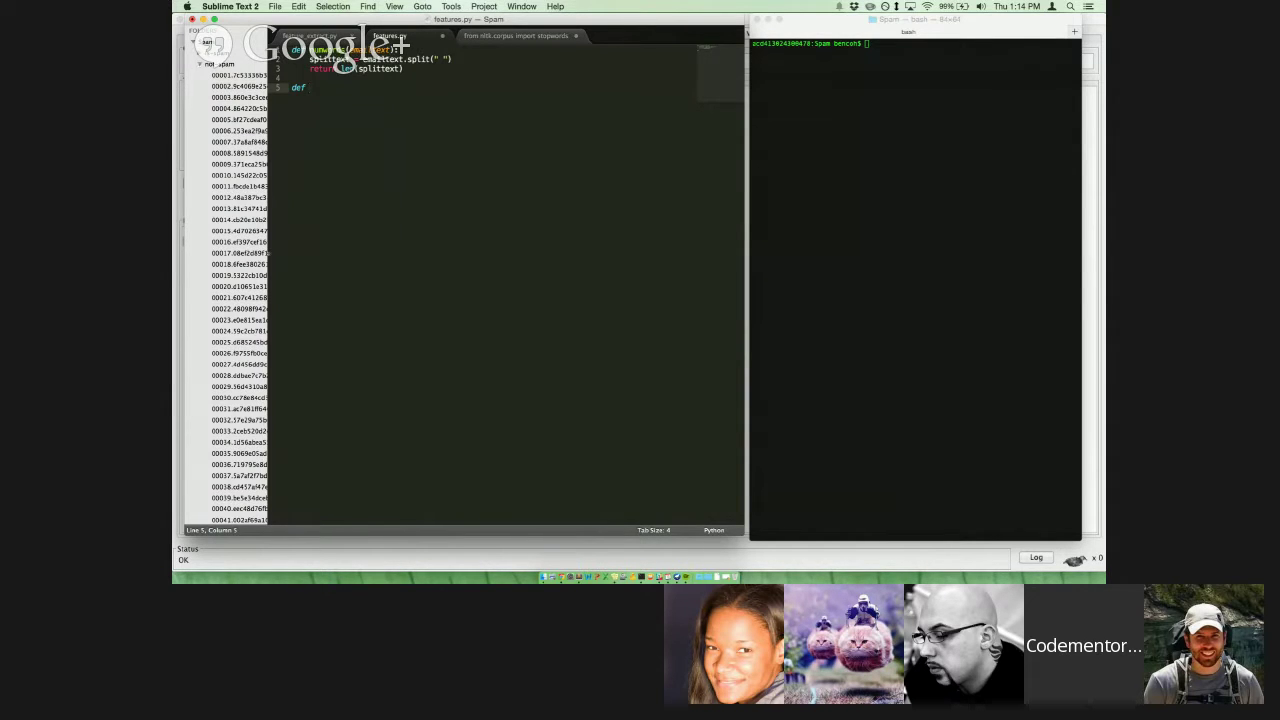
{"action": "left_click", "coordinate": [249, 264]}
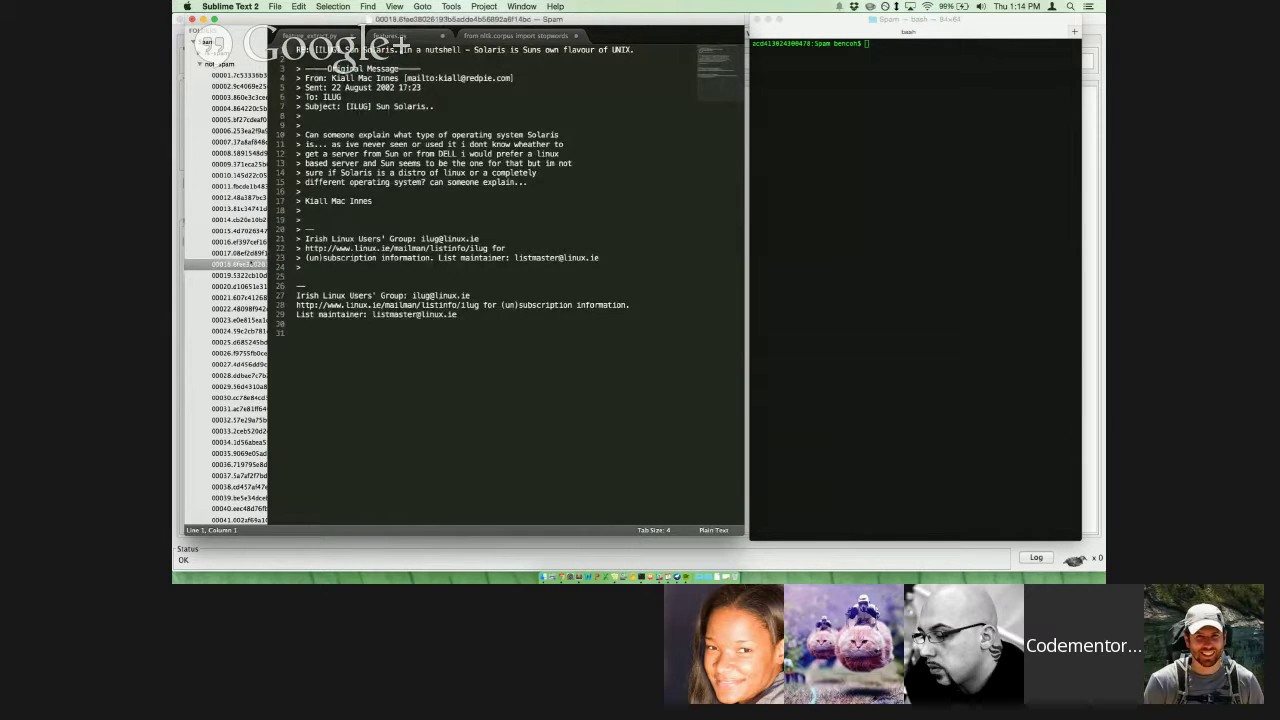
{"action": "key", "text": "Down"}
{"action": "key", "text": "Down"}
{"action": "key", "text": "Down"}
{"action": "key", "text": "Down"}
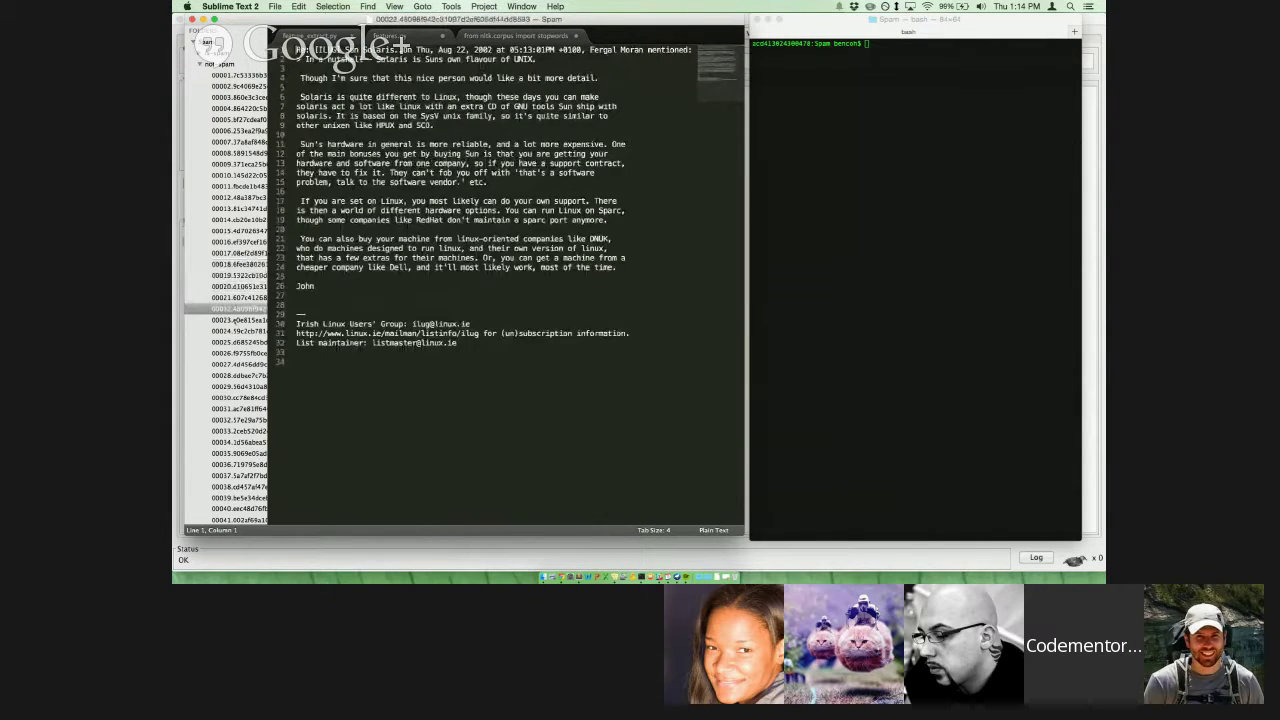
{"action": "key", "text": "Down"}
{"action": "key", "text": "Down"}
{"action": "key", "text": "Down"}
{"action": "key", "text": "Down"}
{"action": "key", "text": "Down"}
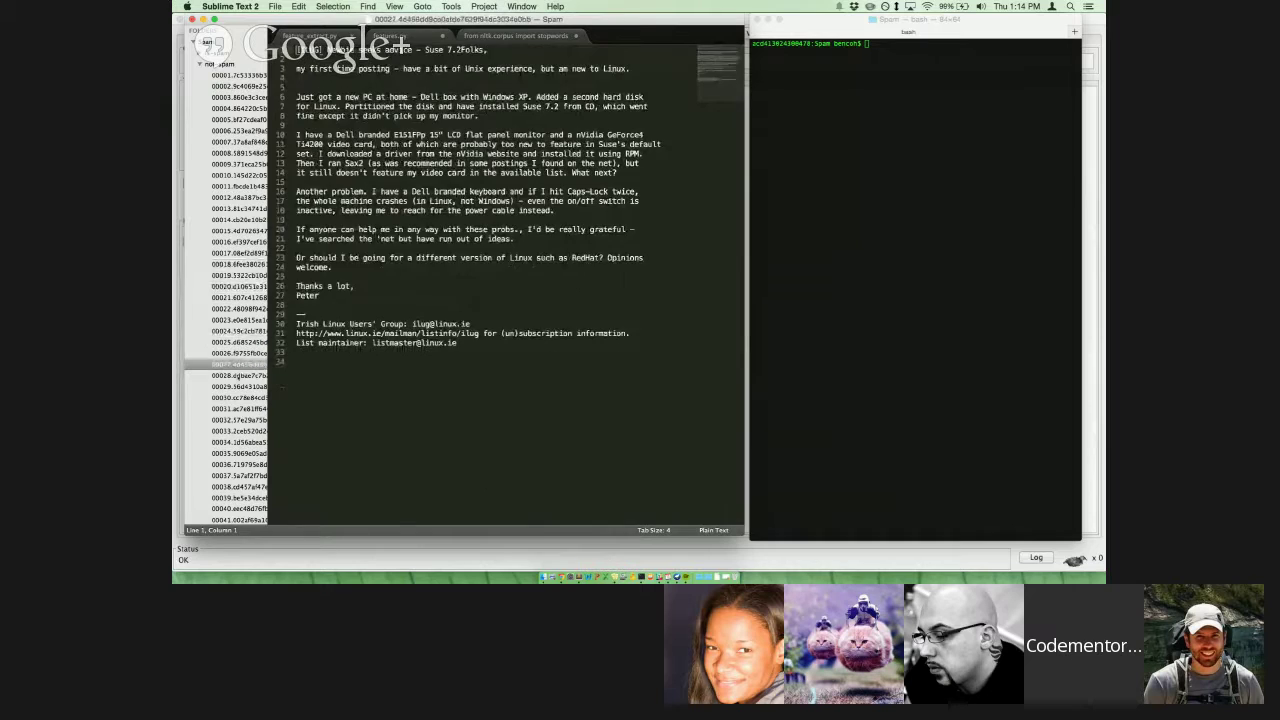
{"action": "key", "text": "Down"}
- Collapse the non-spam folder, expand the spam folder, and preview a series of its messages
{"action": "left_click", "coordinate": [201, 64]}
{"action": "left_click", "coordinate": [210, 86]}
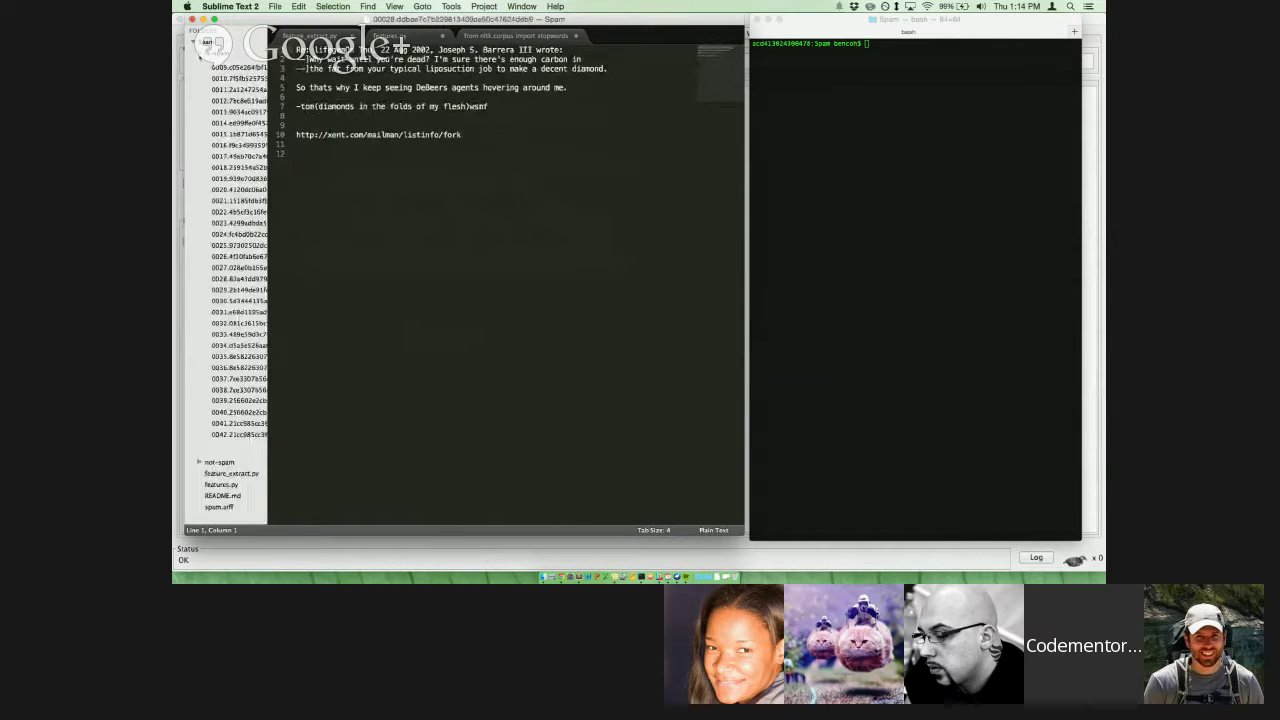
{"action": "scroll", "coordinate": [235, 250], "scroll_direction": "down", "scroll_amount": 5}
{"action": "left_click", "coordinate": [233, 252]}
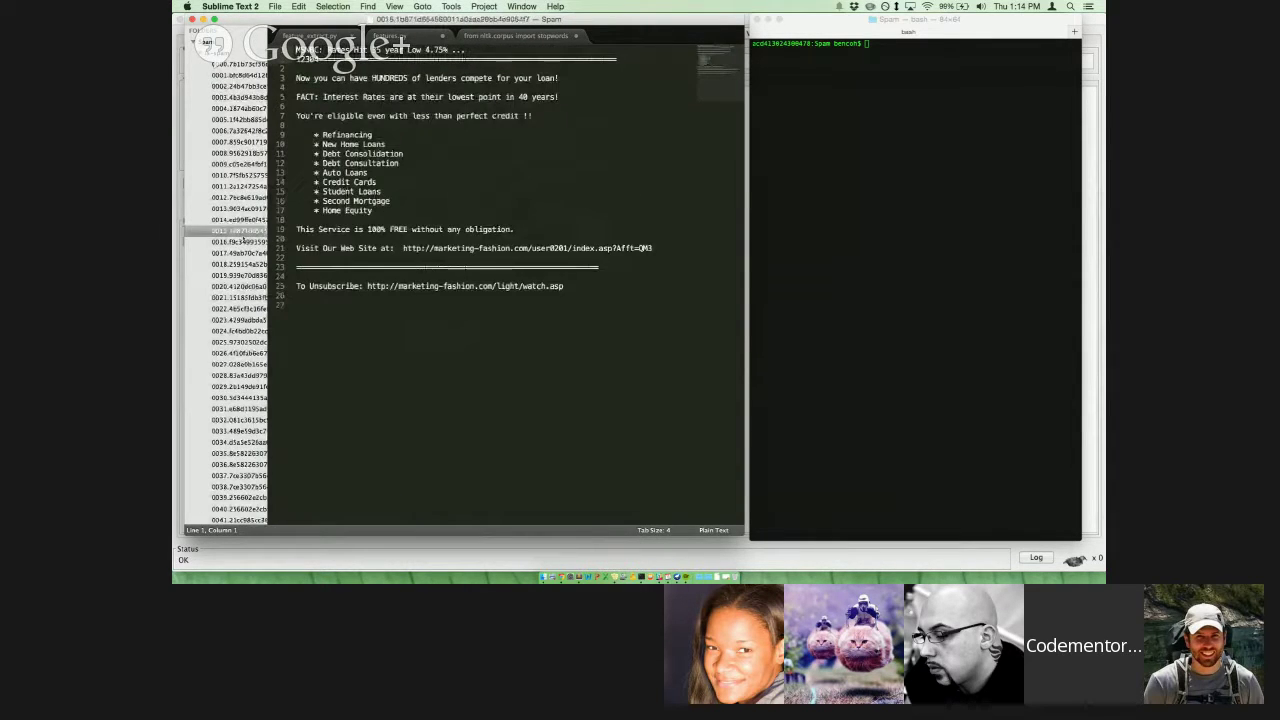
{"action": "left_click", "coordinate": [240, 242]}
{"action": "key", "text": "Down"}
{"action": "key", "text": "Down"}
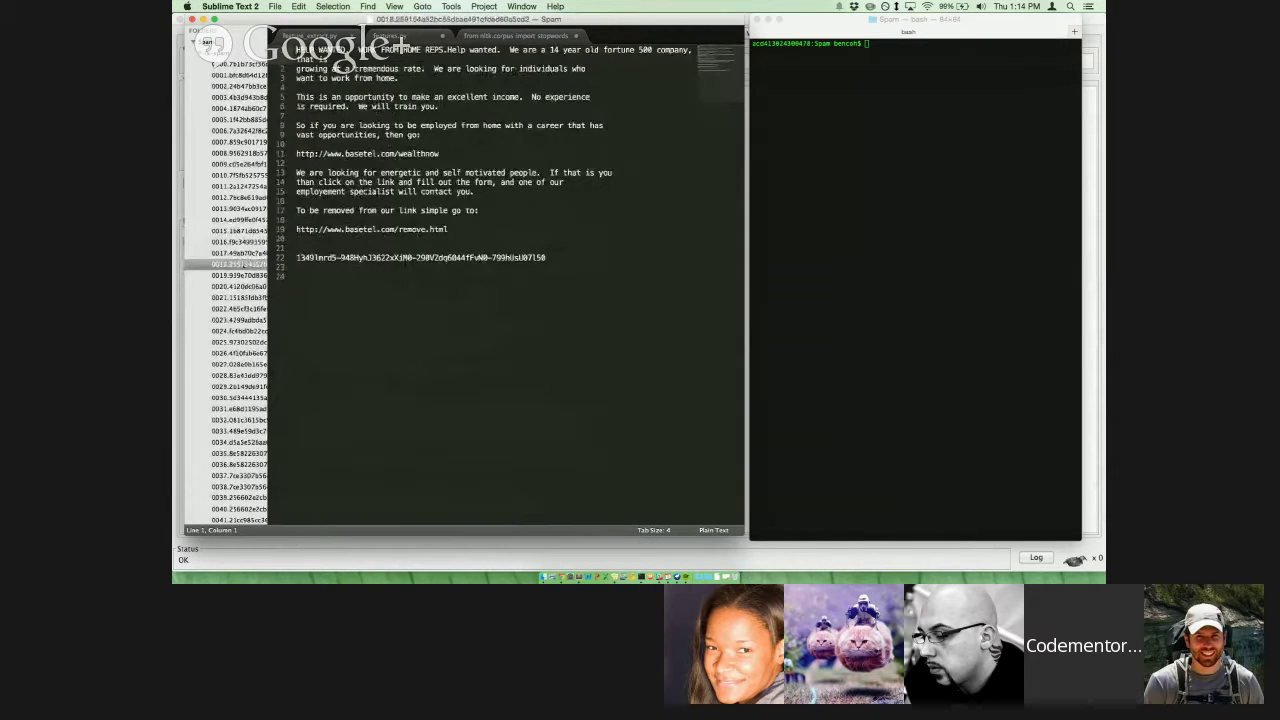
{"action": "key", "text": "Down"}
{"action": "key", "text": "Down"}
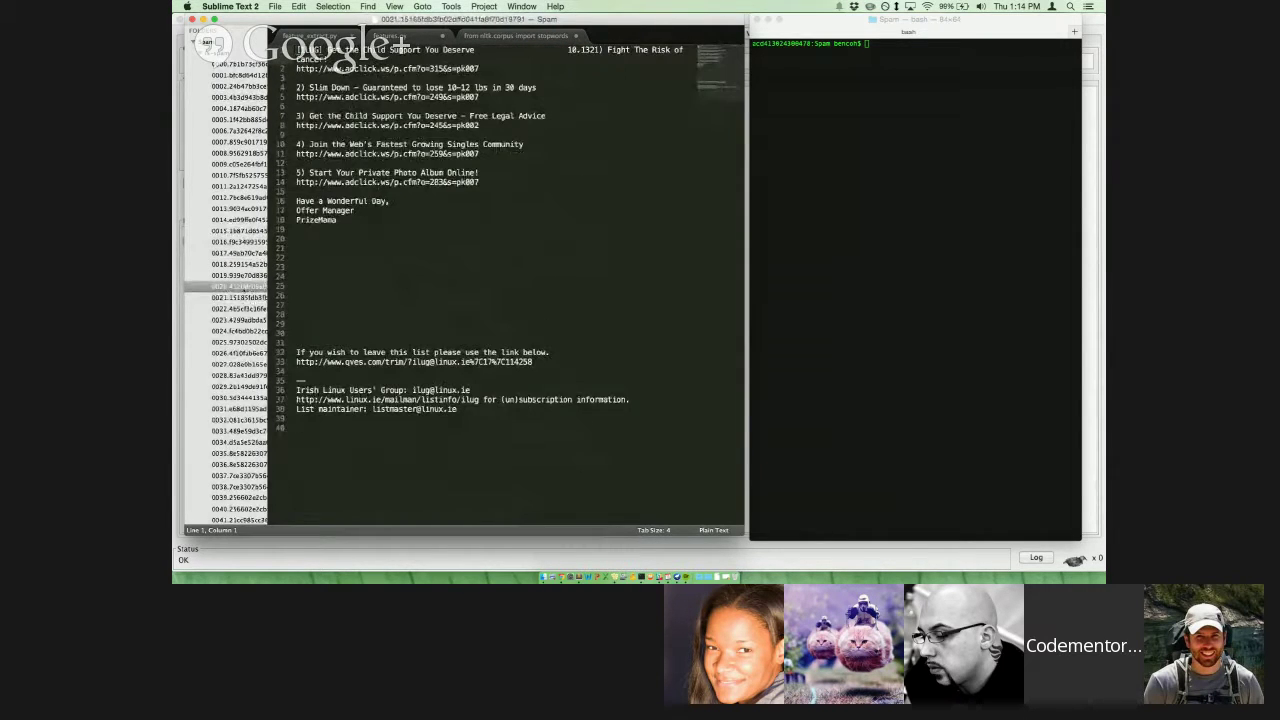
{"action": "key", "text": "Down"}
{"action": "key", "text": "Down"}
{"action": "key", "text": "Down"}
{"action": "key", "text": "Down"}
{"action": "key", "text": "Down"}
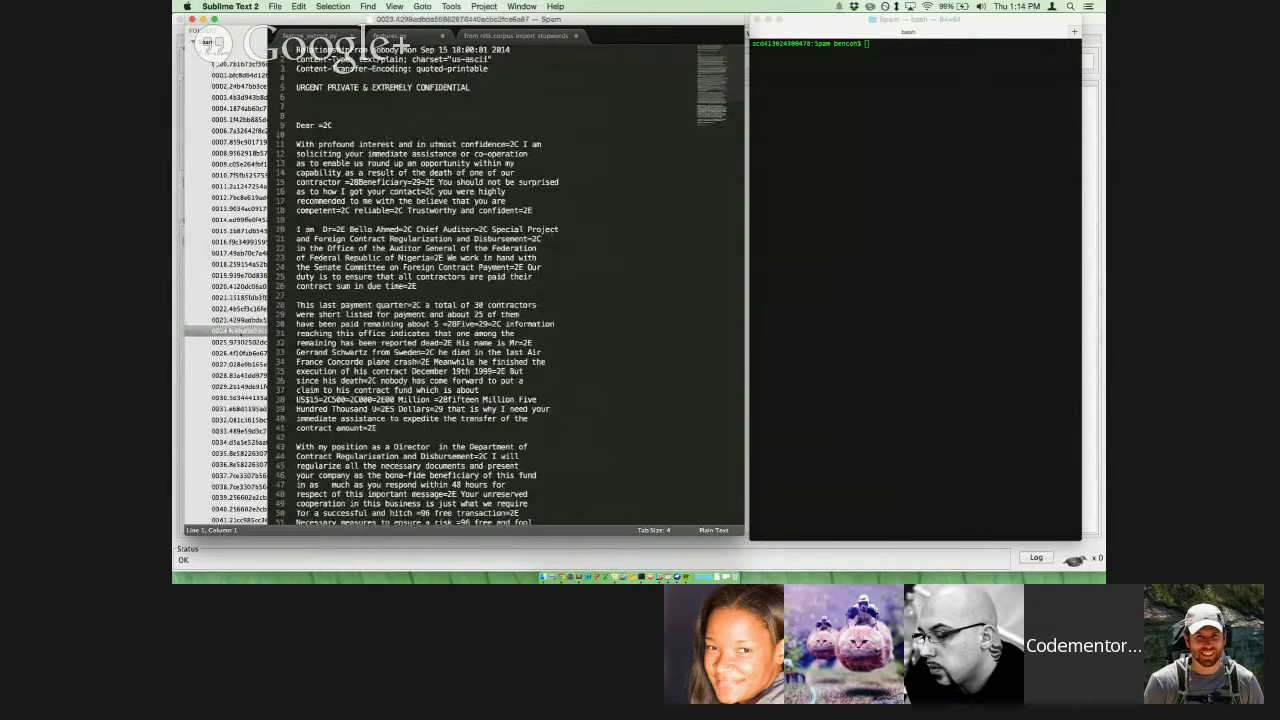
{"action": "key", "text": "Down"}
{"action": "key", "text": "Down"}
{"action": "key", "text": "Down"}
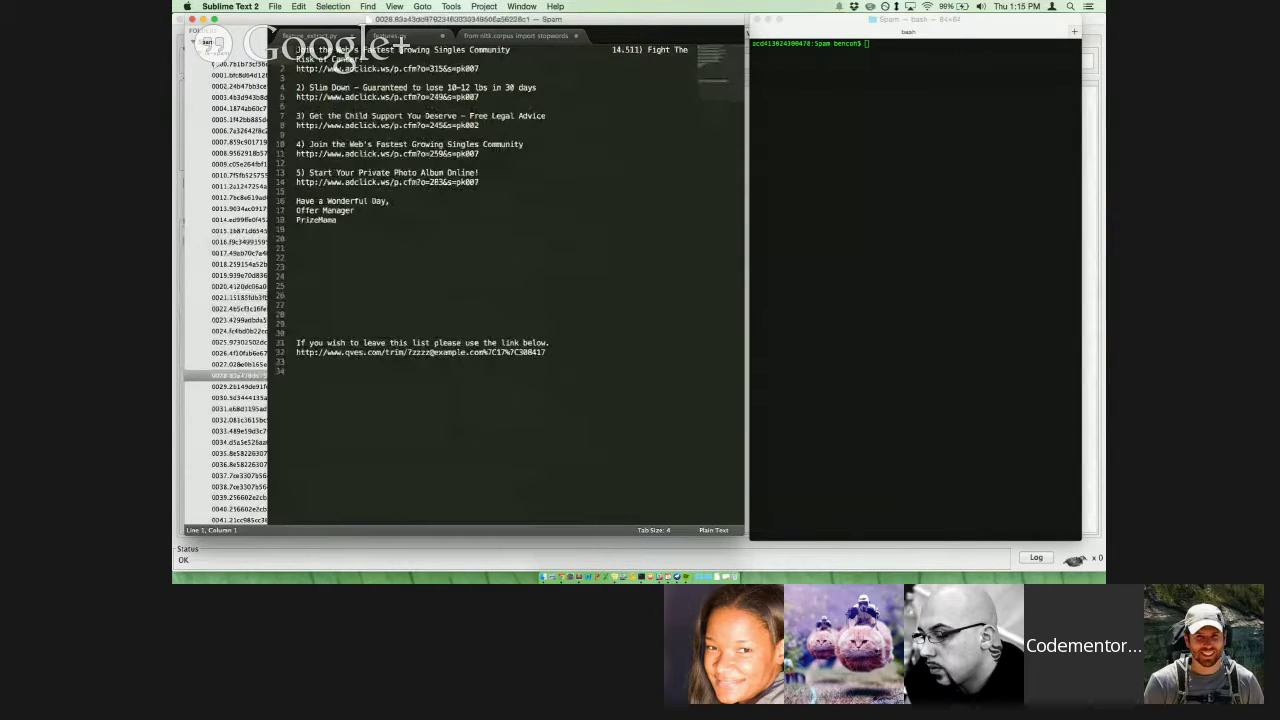
- Collapse the spam folder and return to features.py
{"action": "key", "text": "Left"}
{"action": "key", "text": "Left"}
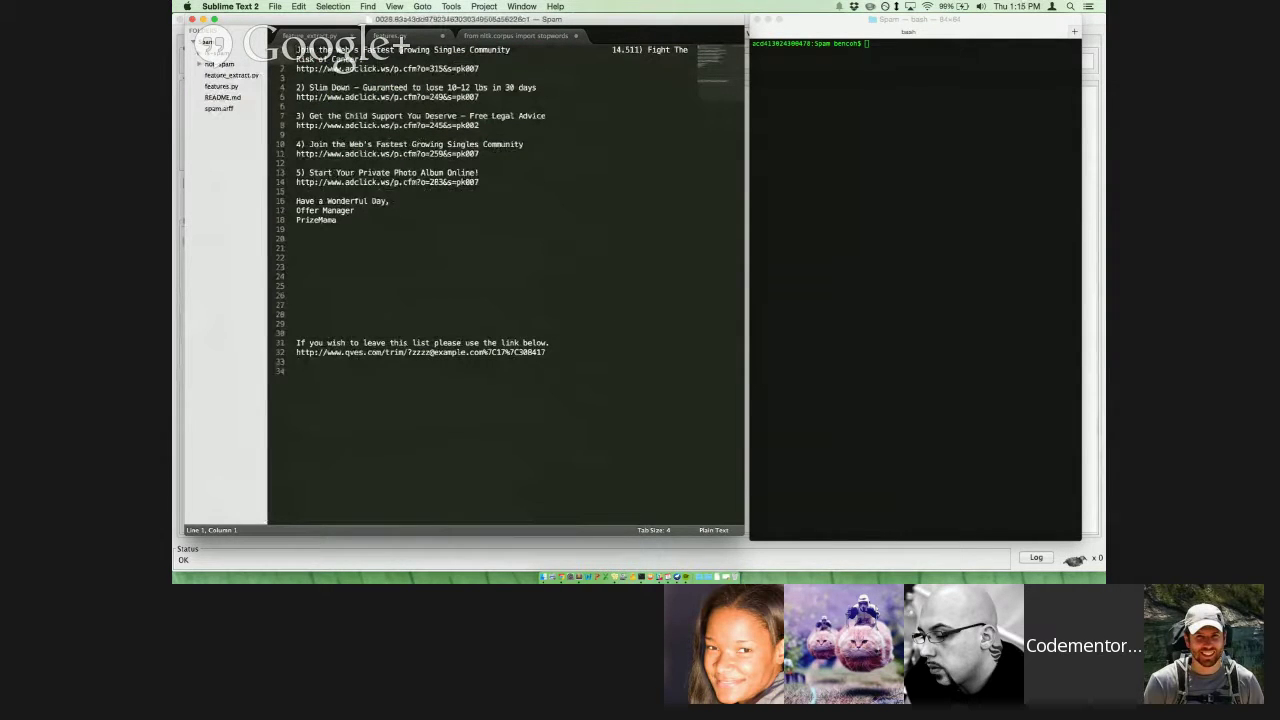
{"action": "key", "text": "Down"}
{"action": "key", "text": "Down"}
{"action": "key", "text": "Down"}
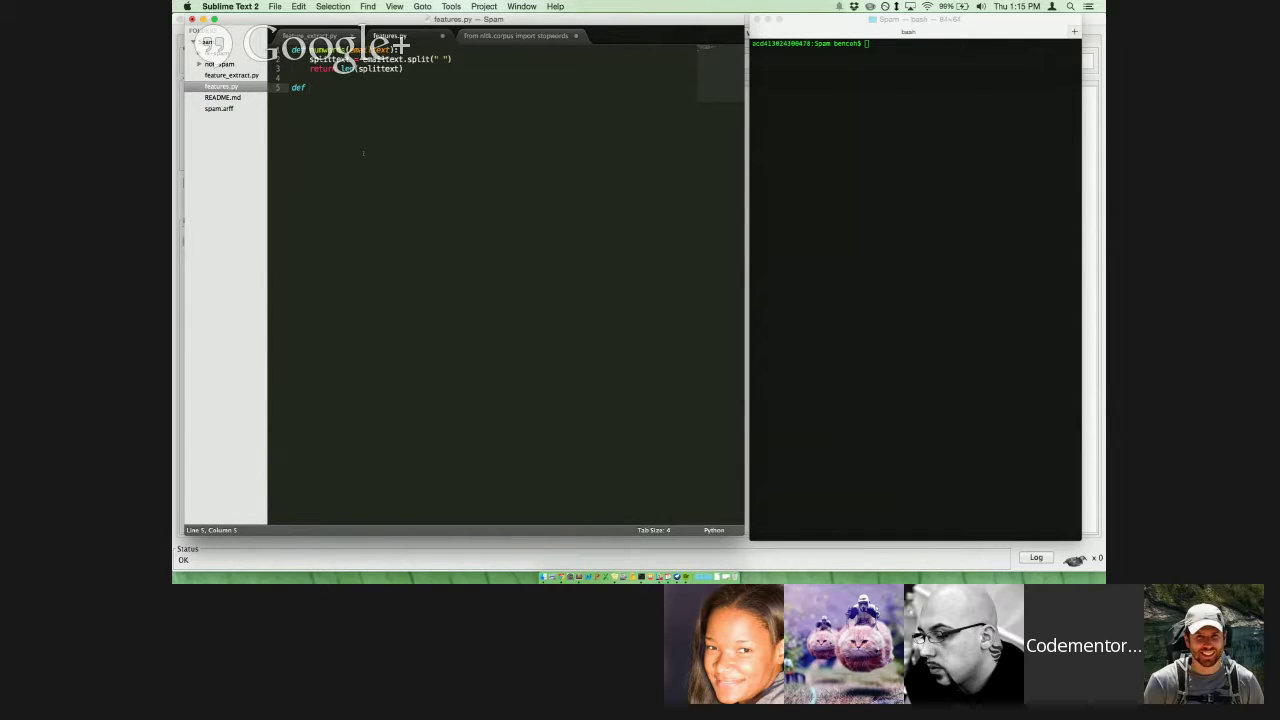
- Complete the function as has_html(emailtext), returning 1 if "html" in emailtext.lower() else 0, and save features.py
{"action": "type", "text": "has_html(emailtext):"}
{"action": "key", "text": "Return"}
{"action": "type", "text": "return 1"}
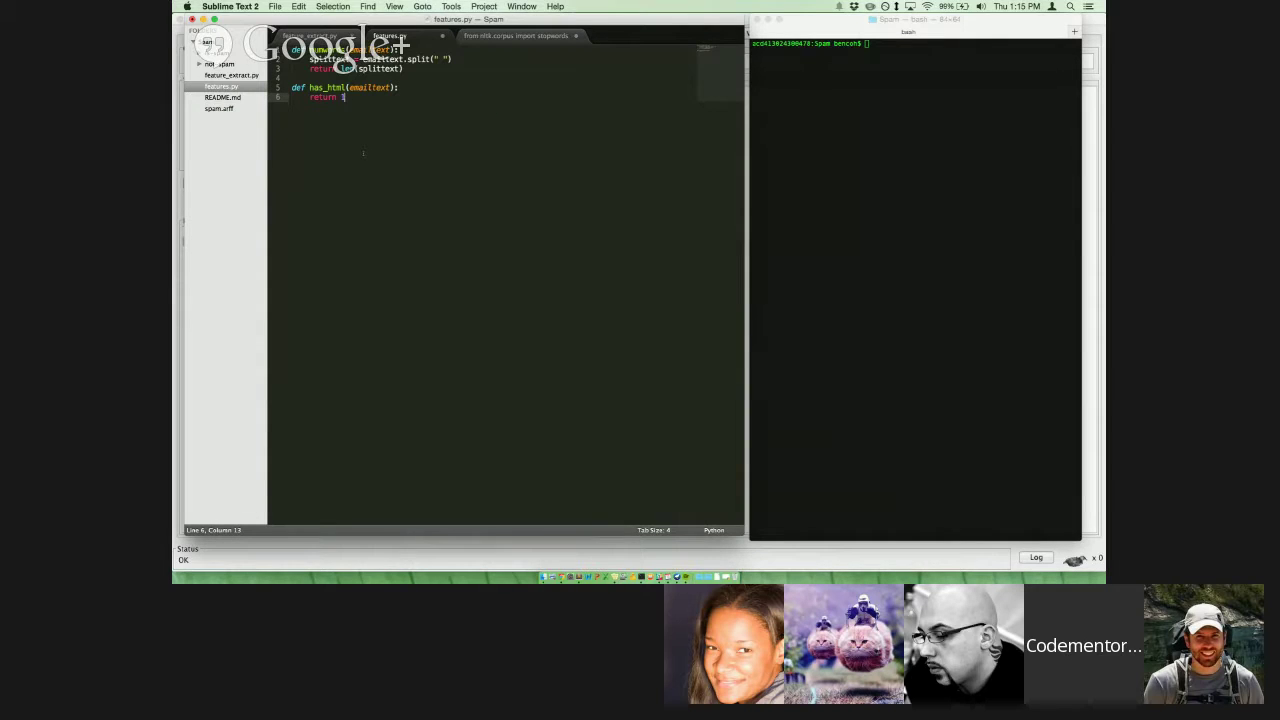
{"action": "type", "text": " of \"html\""}
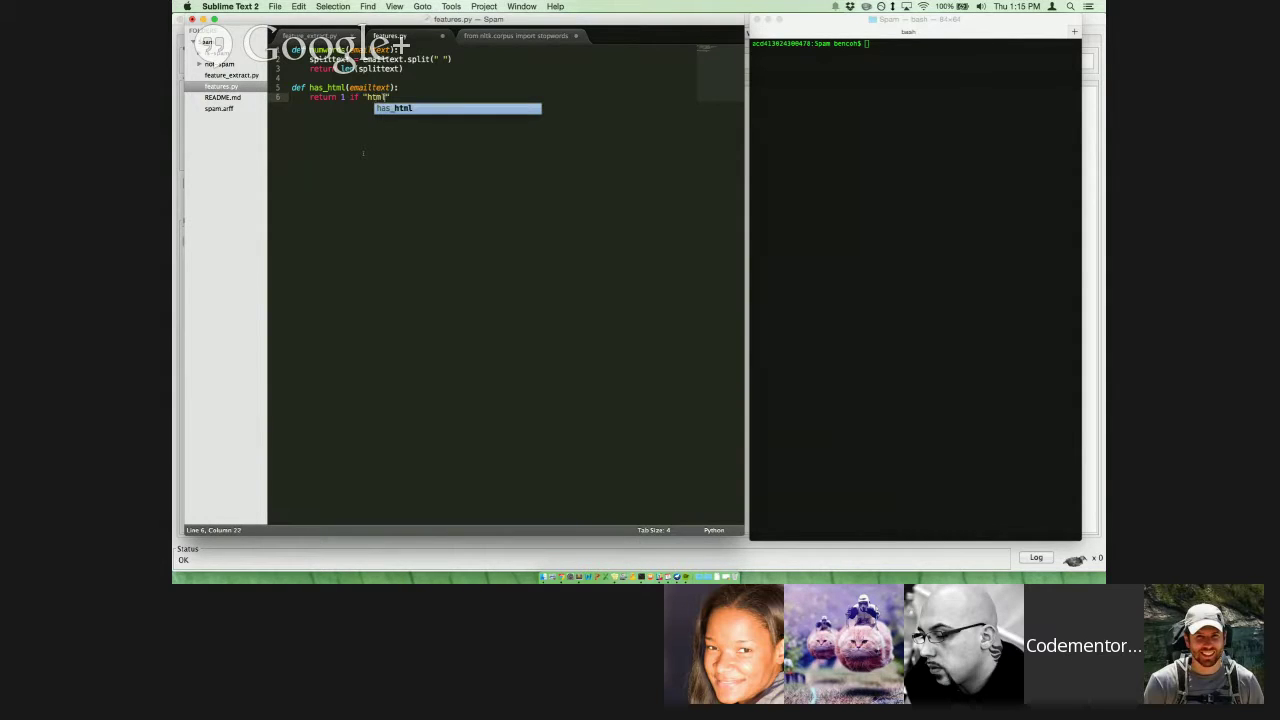
{"action": "type", "text": " in emailtext."}
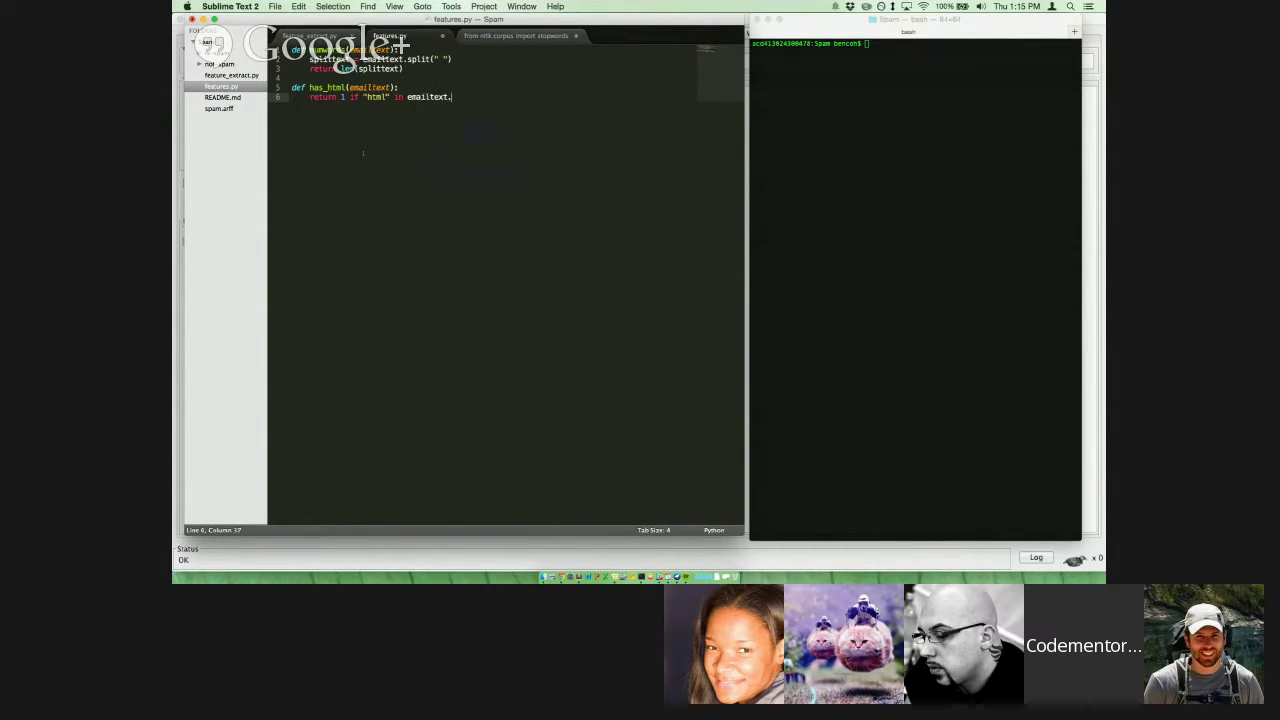
{"action": "type", "text": "lower()else 0"}
{"action": "key", "text": "super+s"}
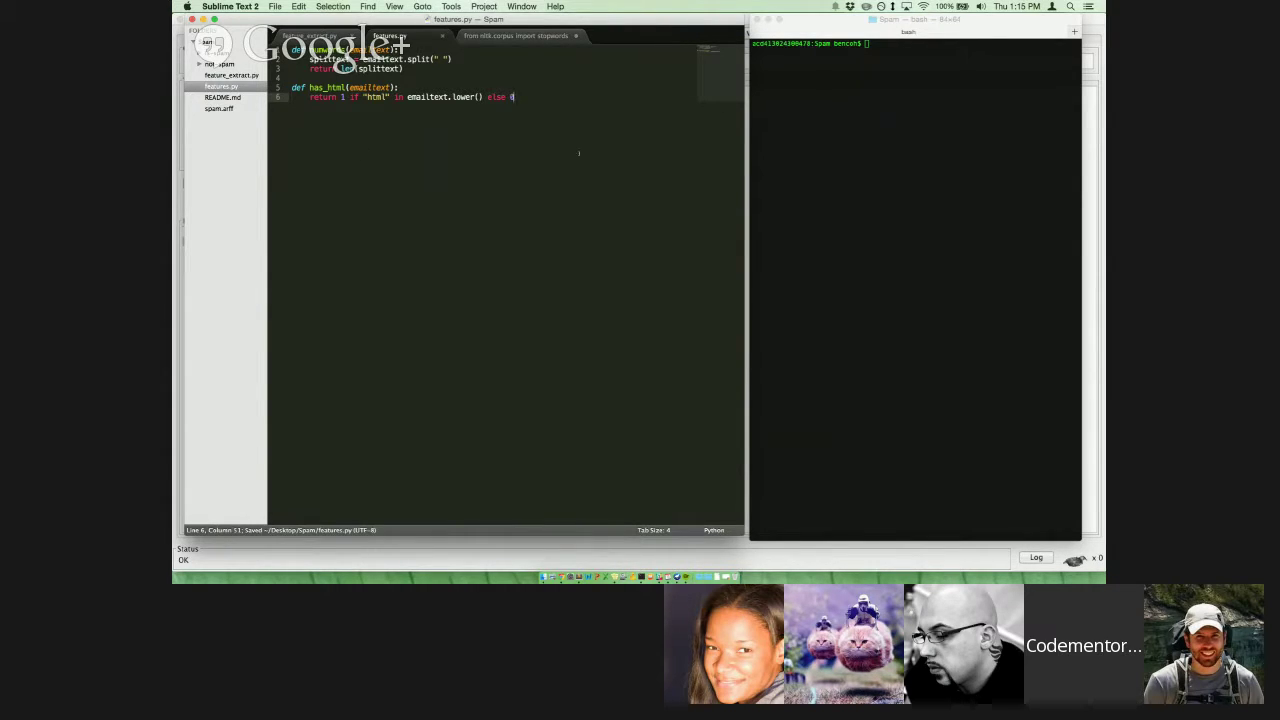
- Run python feature_extract.py in Terminal to regenerate the feature data
{"action": "left_click", "coordinate": [798, 183]}
{"action": "type", "text": "python fe"}
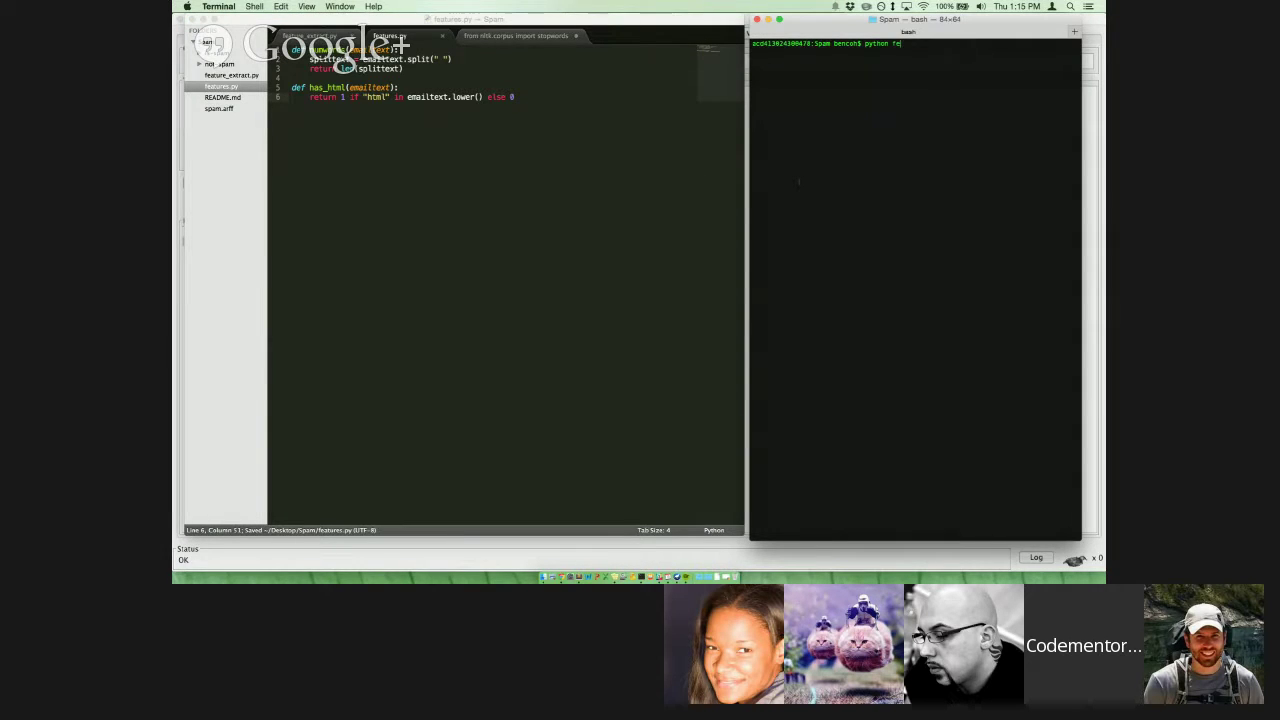
{"action": "type", "text": "ature_"}
{"action": "key", "text": "Tab"}
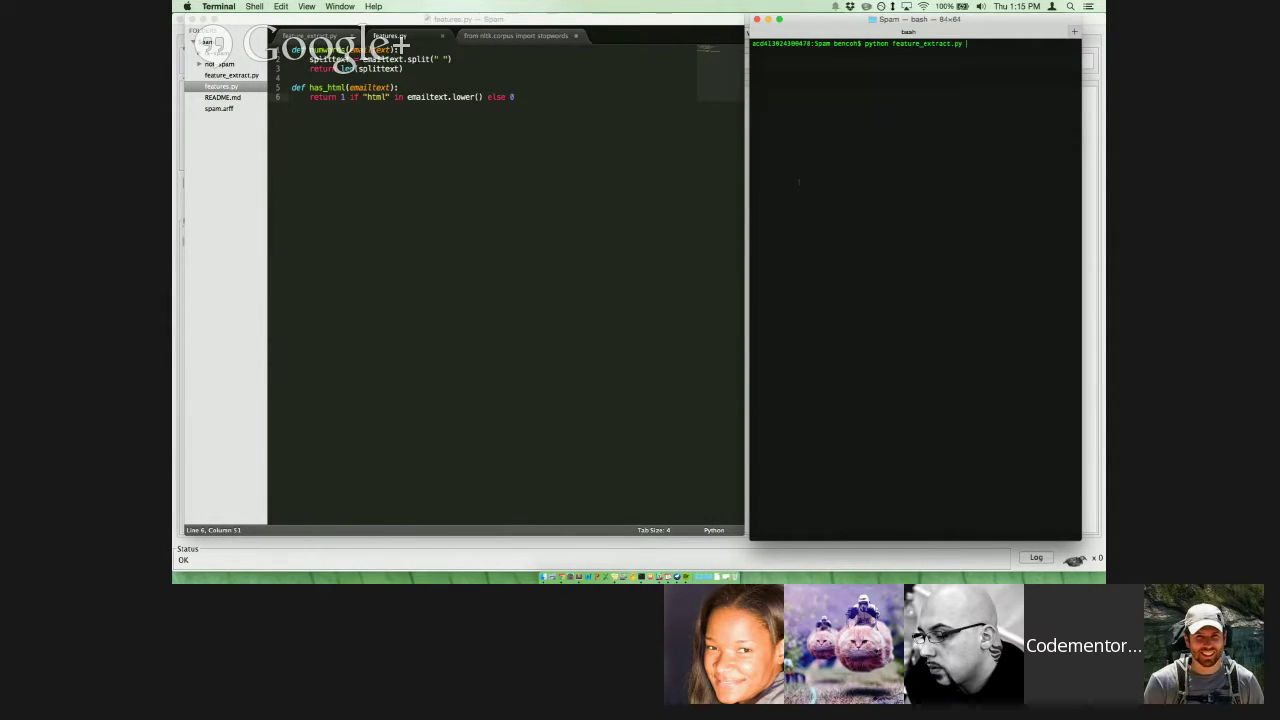
{"action": "key", "text": "Return"}
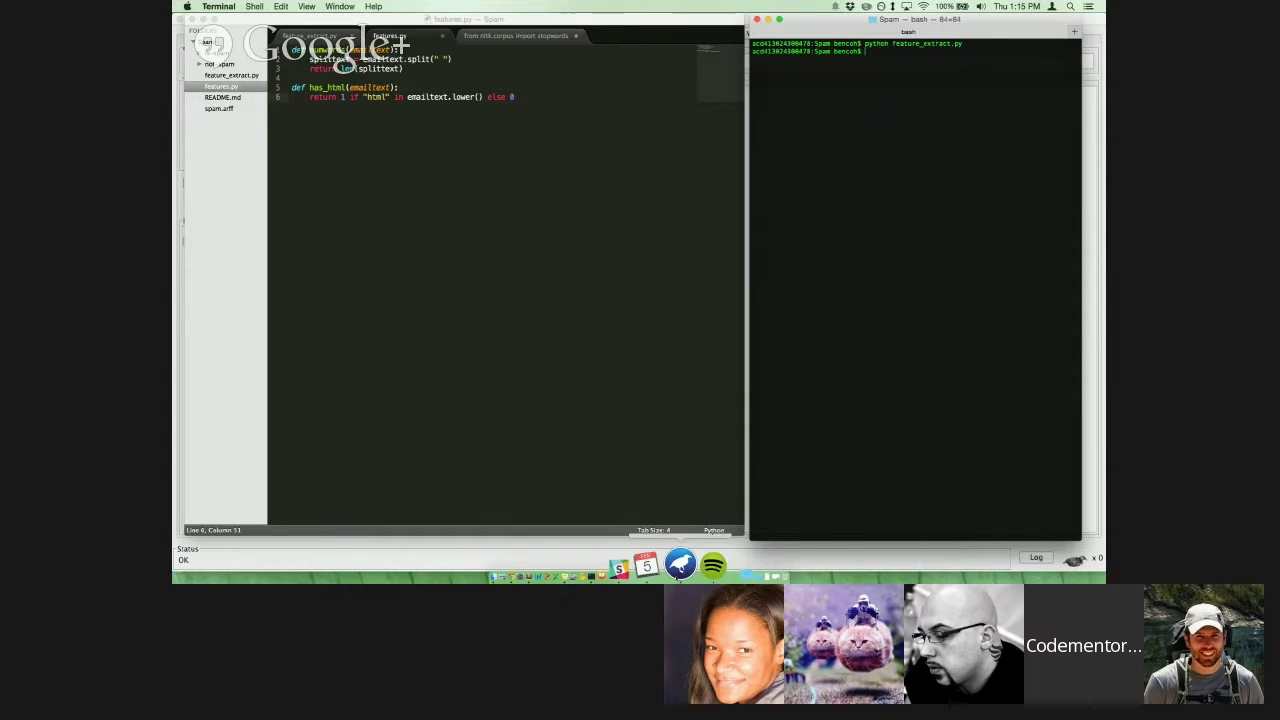
- Load the regenerated spam.arff data in Weka Explorer's preprocessing view, and switch to the Google+ Hangouts window
{"action": "left_click", "coordinate": [681, 560]}
{"action": "left_click", "coordinate": [520, 33]}
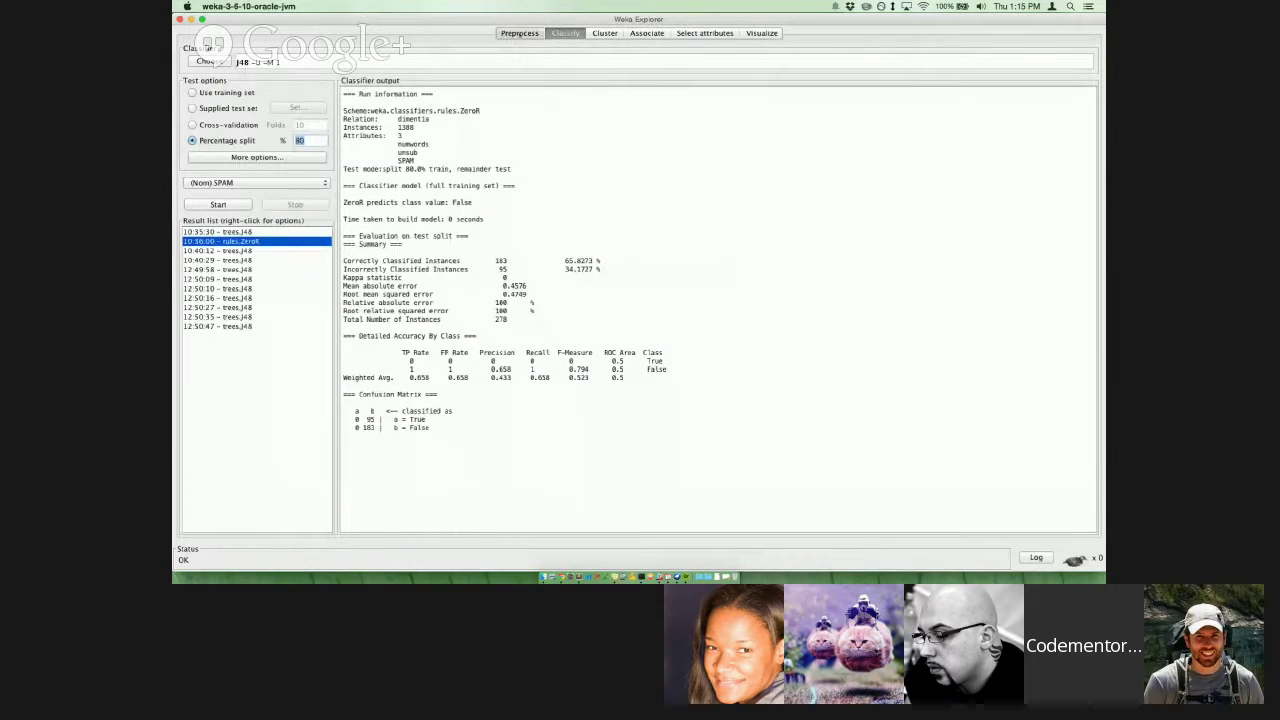
{"action": "left_click", "coordinate": [277, 60]}
{"action": "double_click", "coordinate": [520, 286]}
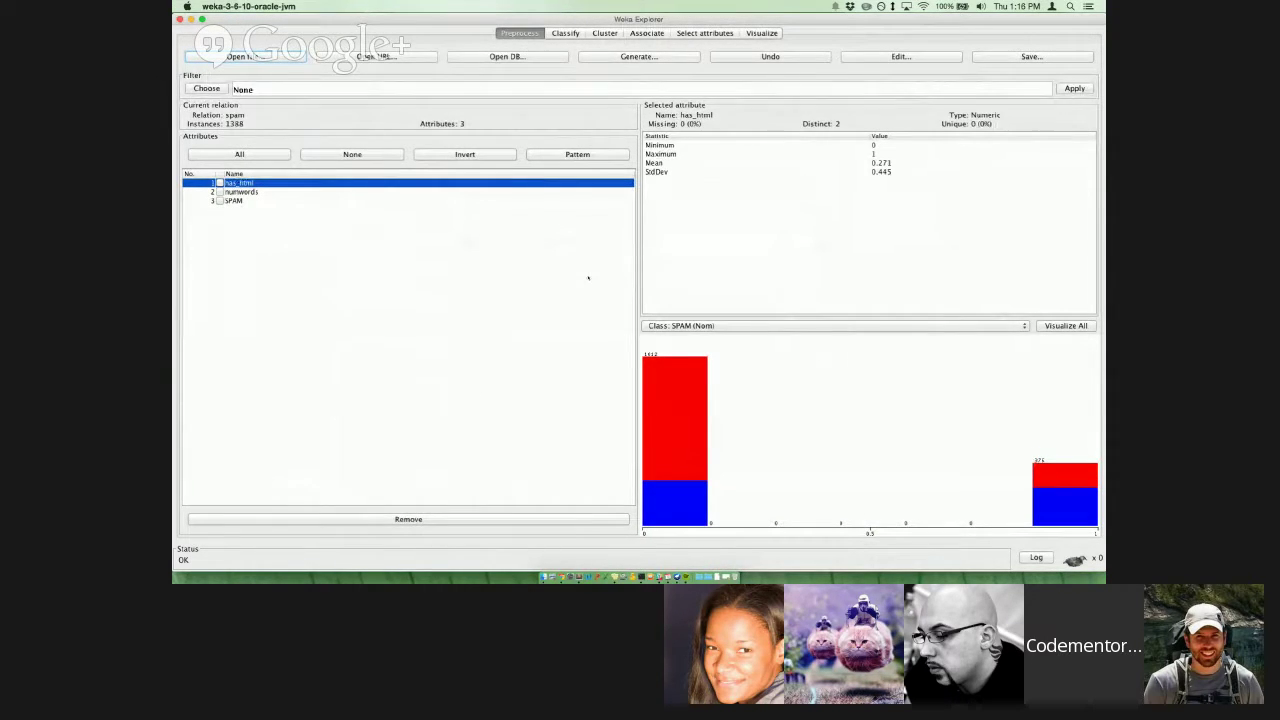
{"action": "key", "text": "super+Tab"}
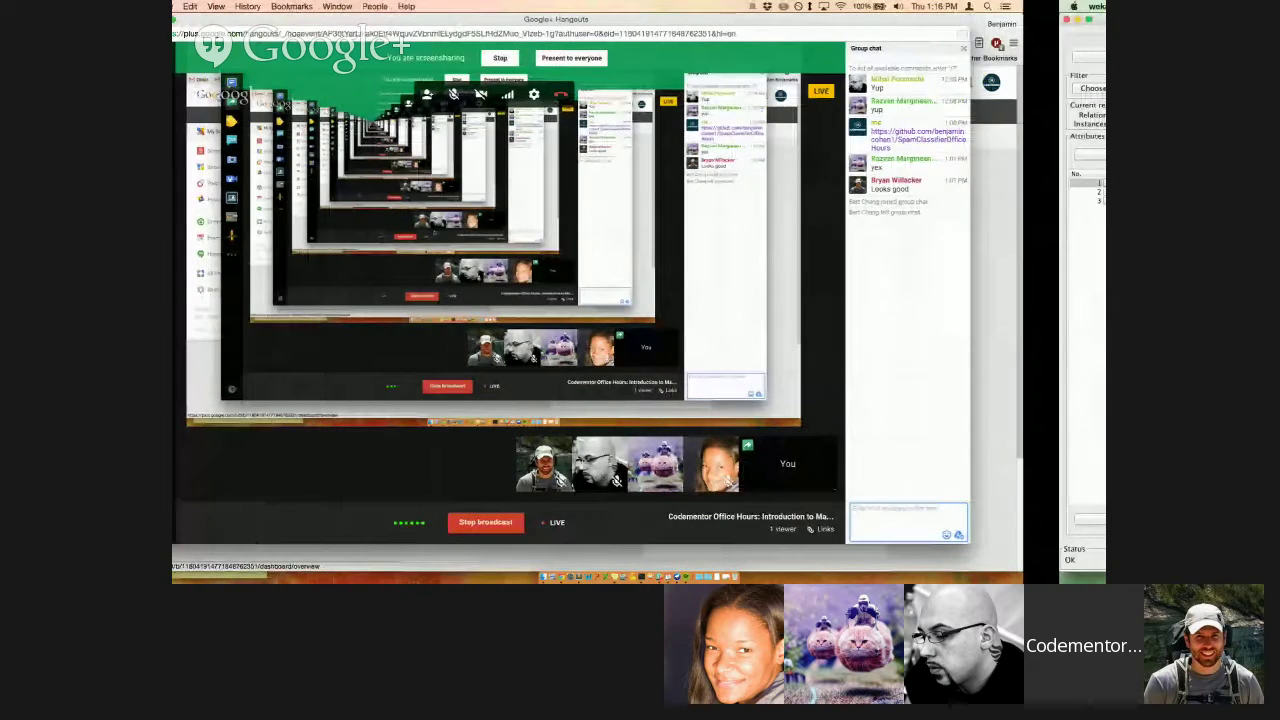
- Return to Weka Explorer and compare the class distributions of the has_html and SPAM attributes
{"action": "key", "text": "super+Tab"}
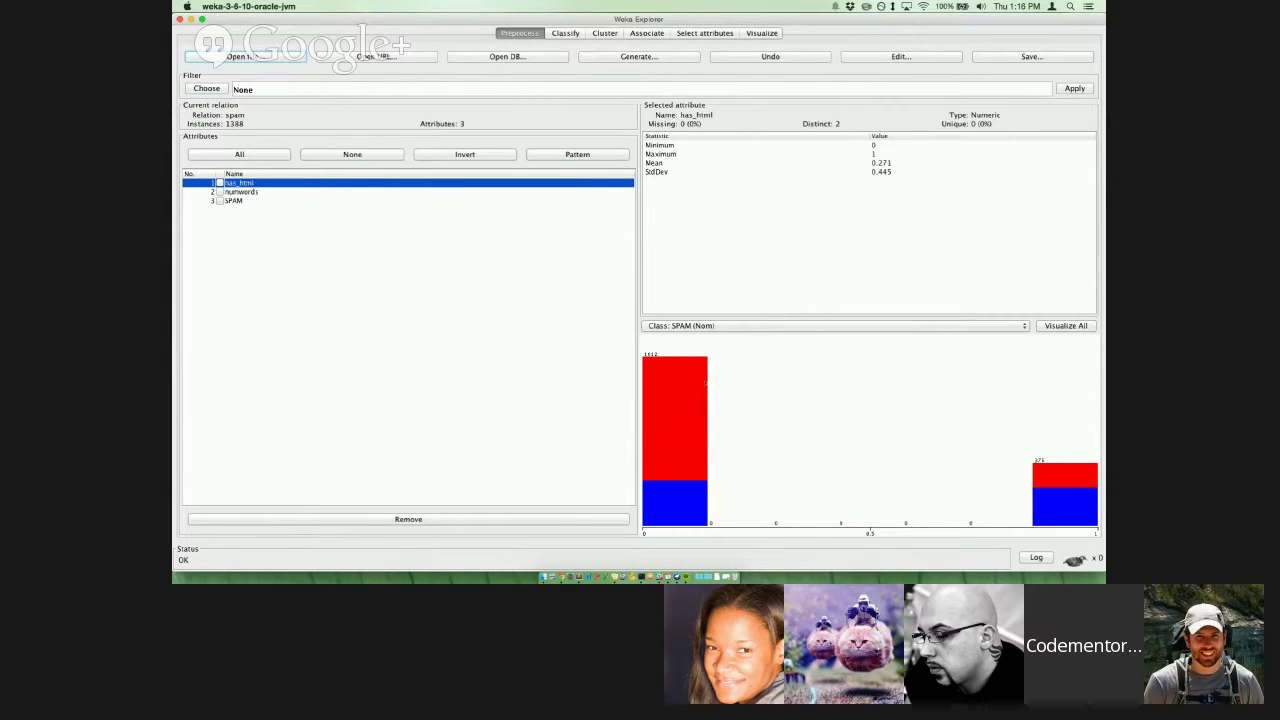
{"action": "mouse_move", "coordinate": [705, 383]}
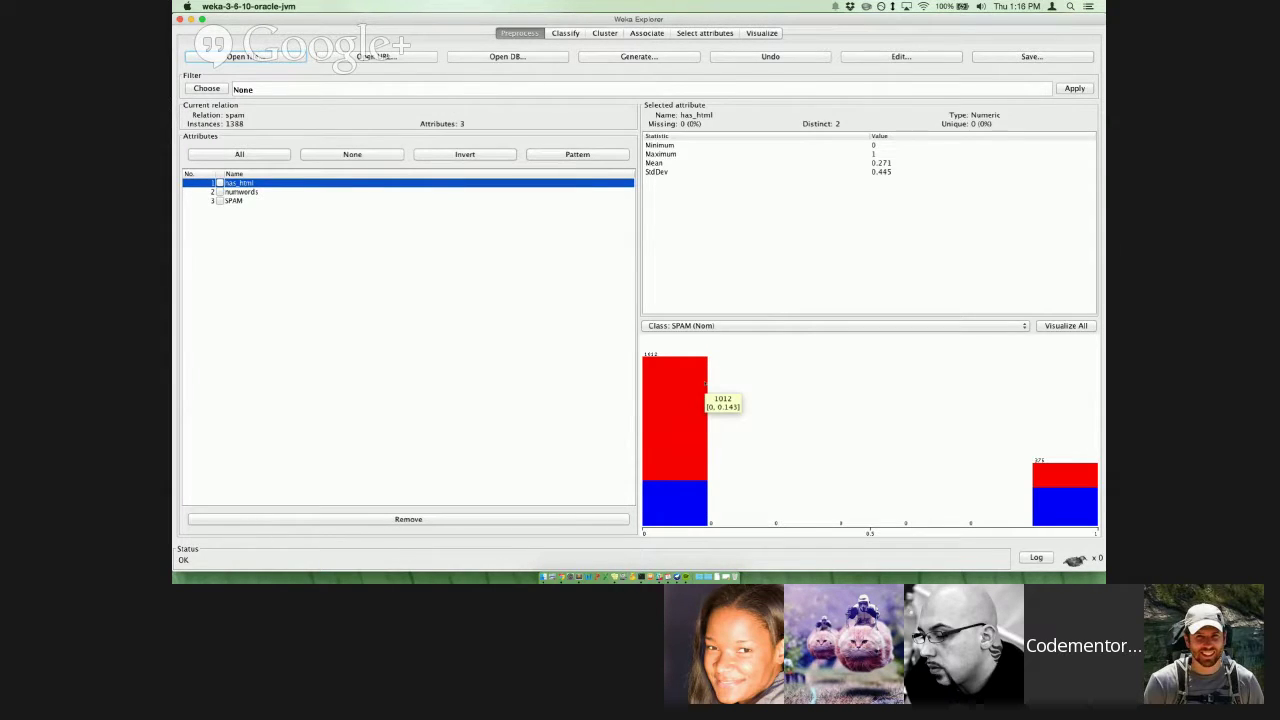
{"action": "left_click", "coordinate": [531, 201]}
{"action": "mouse_move", "coordinate": [905, 393]}
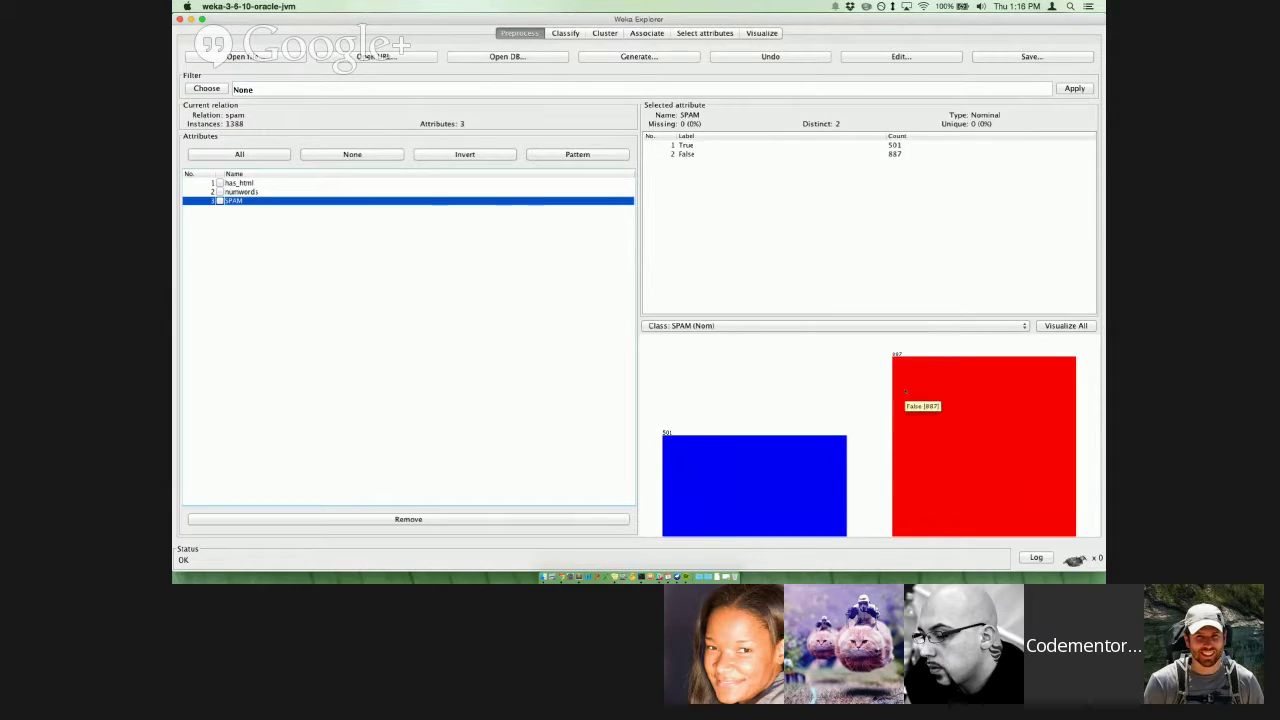
{"action": "left_click", "coordinate": [500, 184]}
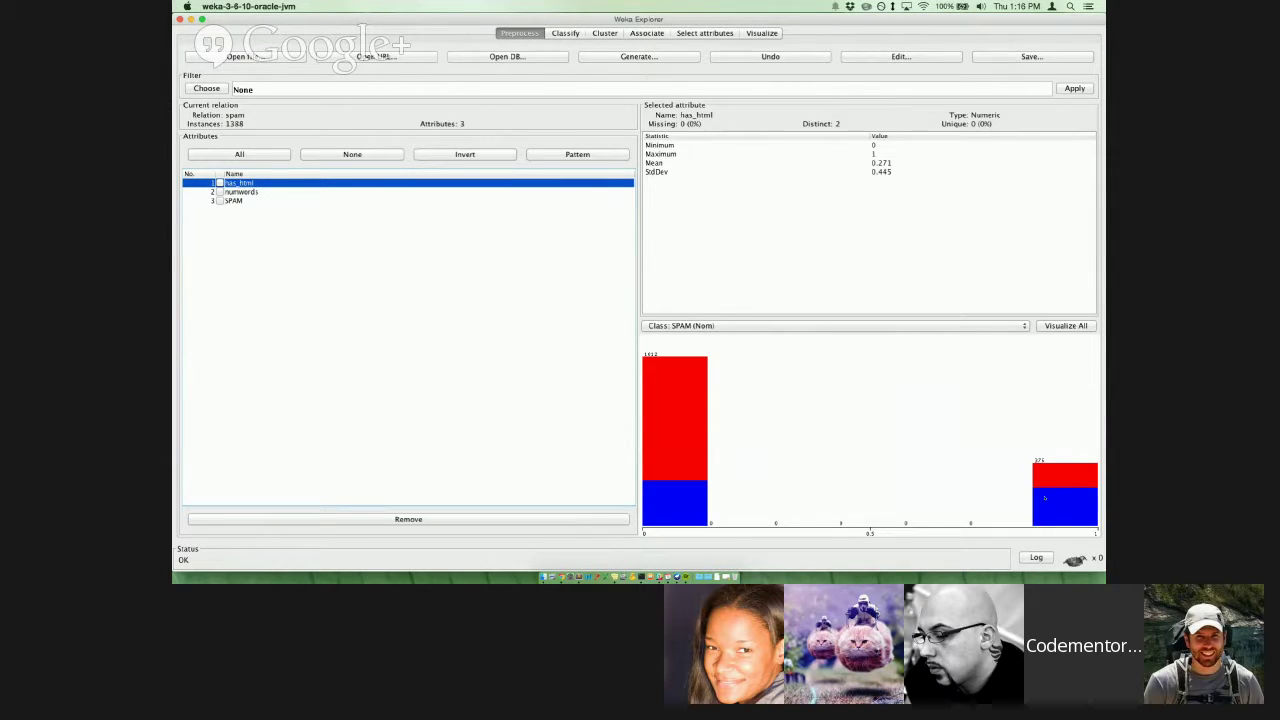
{"action": "mouse_move", "coordinate": [1045, 497]}
- Choose the OneR rules classifier and run it on the SPAM class with the 80% percentage split
{"action": "left_click", "coordinate": [566, 33]}
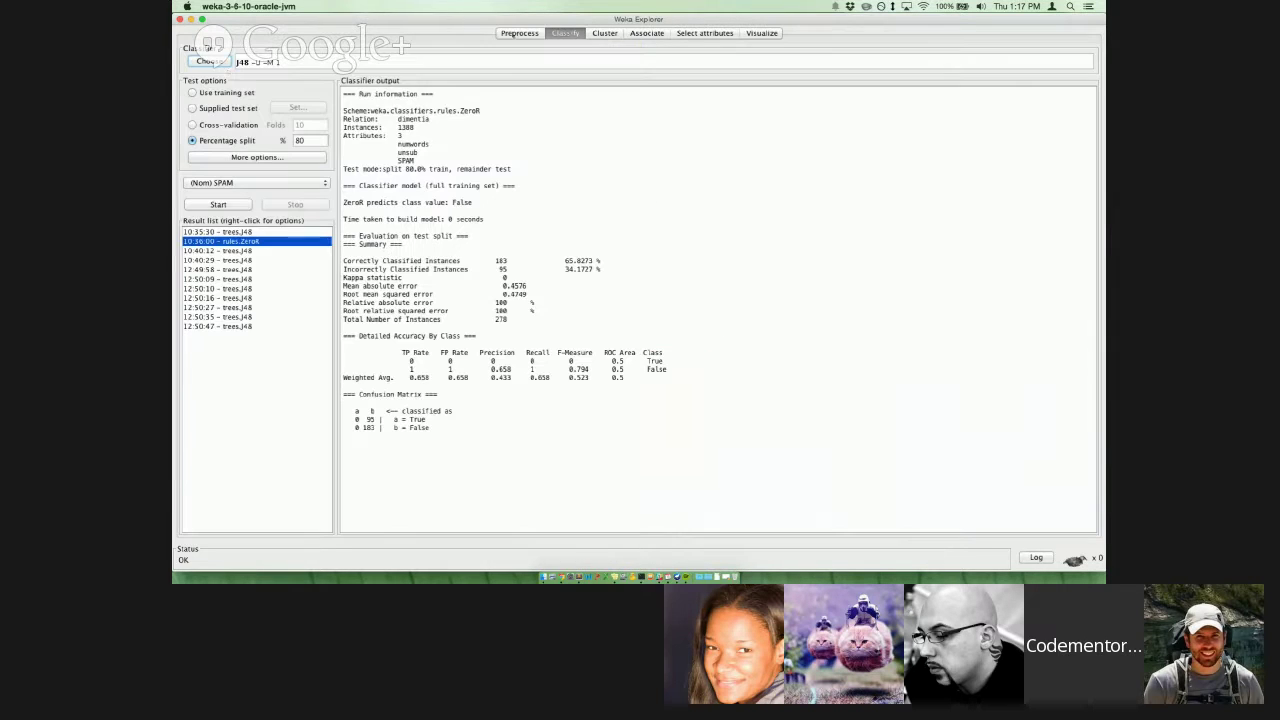
{"action": "left_click", "coordinate": [205, 60]}
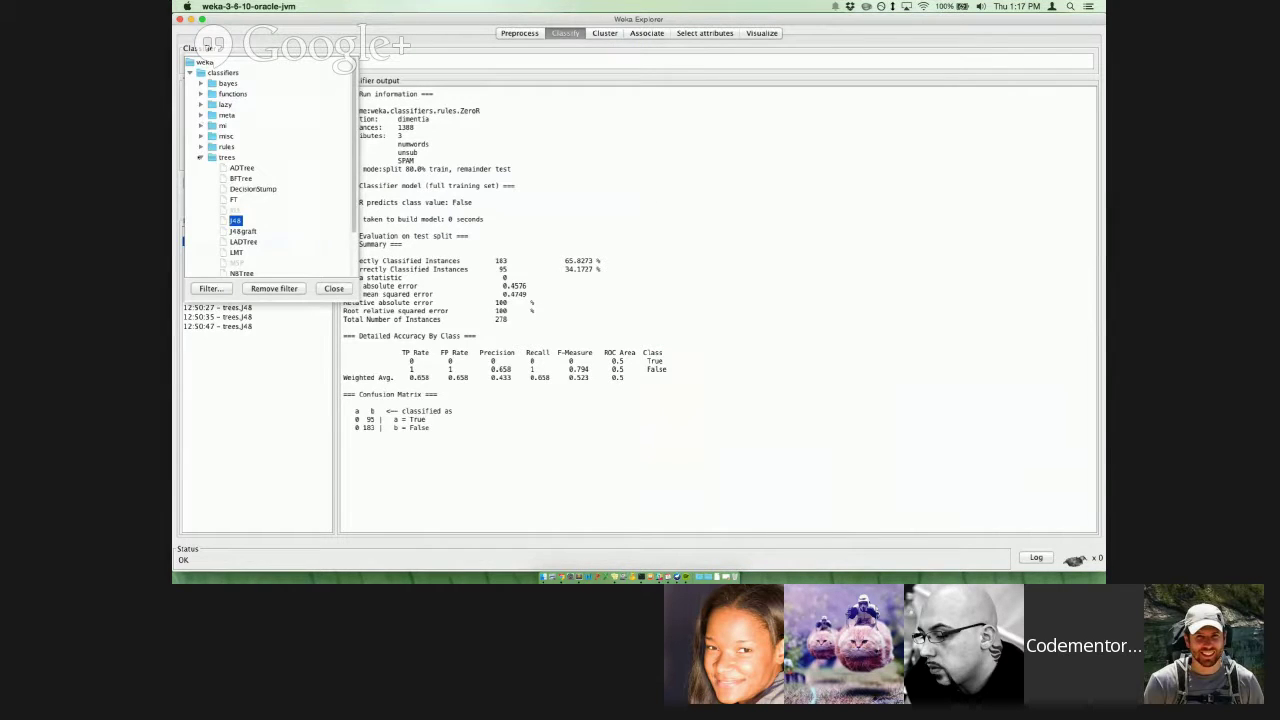
{"action": "double_click", "coordinate": [227, 157]}
{"action": "left_click", "coordinate": [201, 94]}
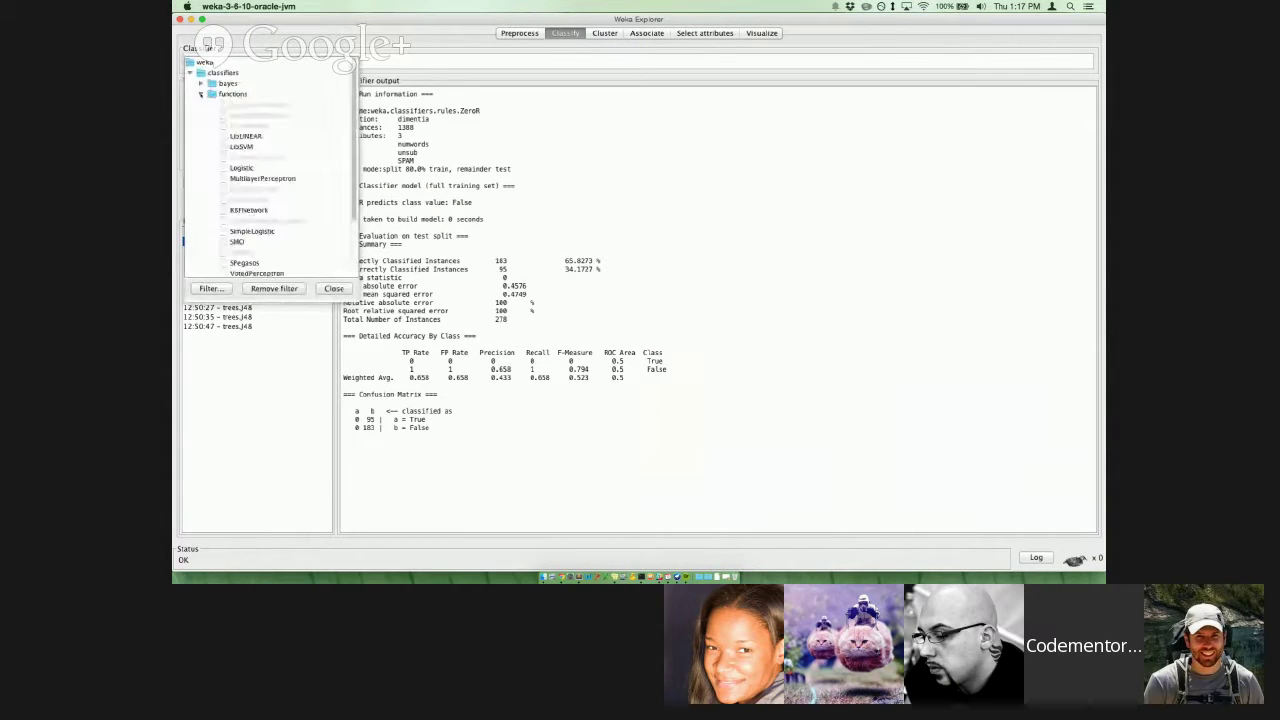
{"action": "left_click", "coordinate": [201, 94]}
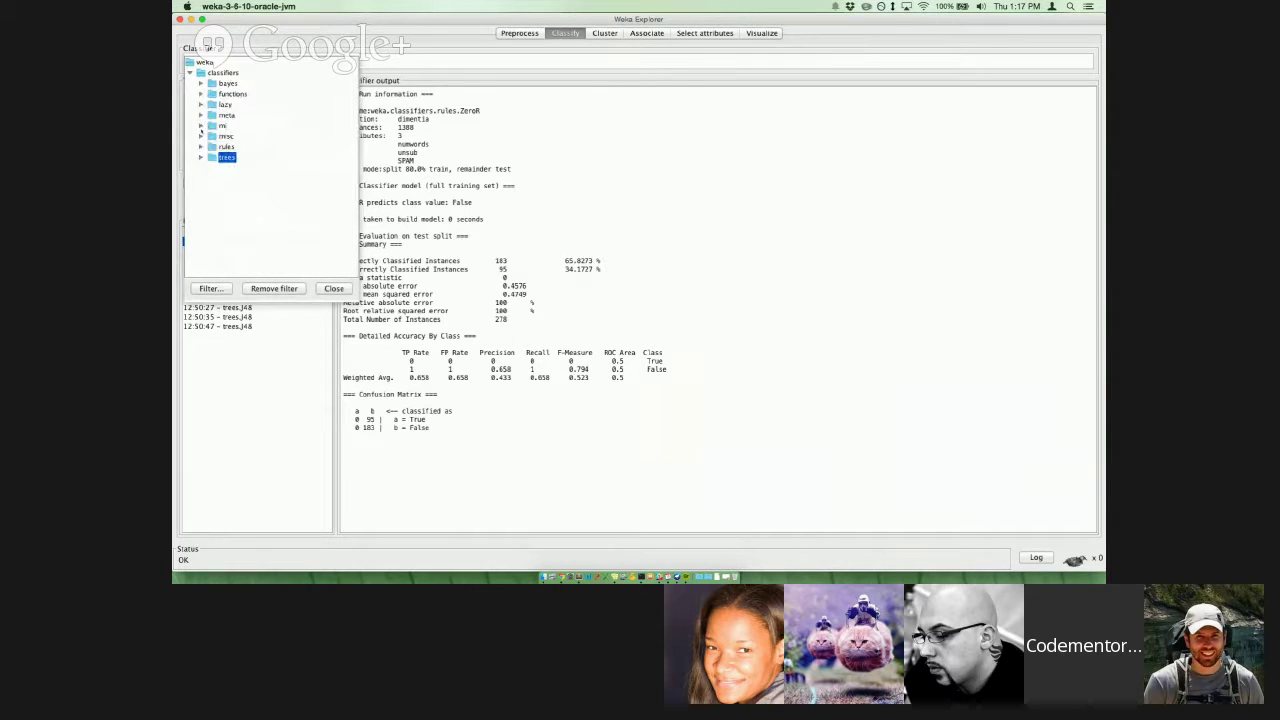
{"action": "left_click", "coordinate": [201, 146]}
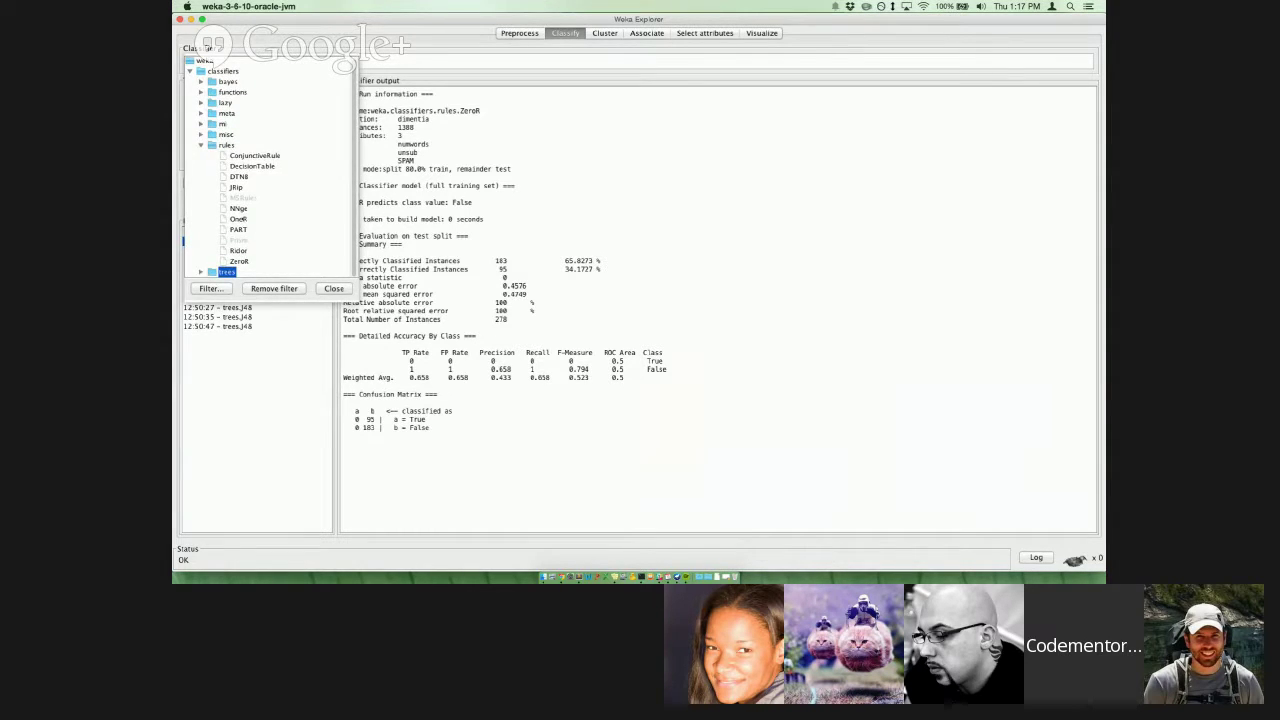
{"action": "left_click", "coordinate": [238, 218]}
{"action": "left_click", "coordinate": [219, 204]}
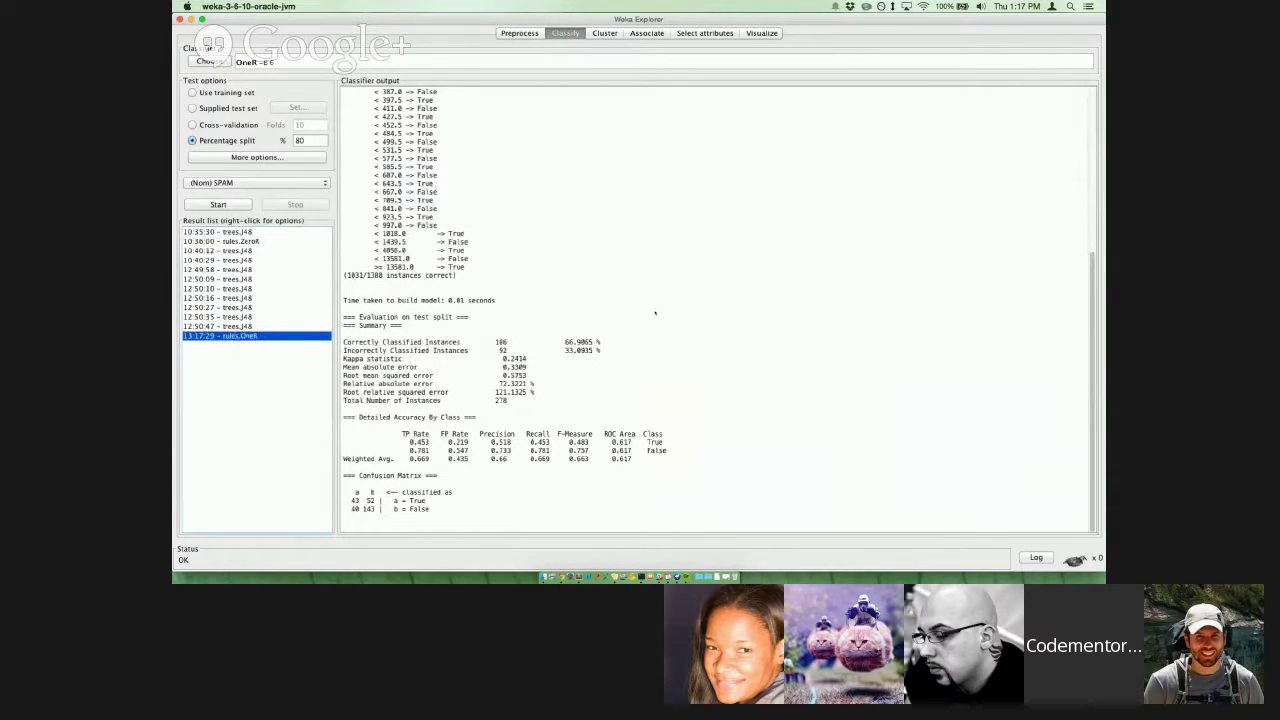
- Highlight the correctly and incorrectly classified instances in the OneR output, and return to Weka from the Google+ Hangouts window
{"action": "left_click_drag", "start_coordinate": [565, 342], "coordinate": [335, 338]}
{"action": "left_click", "coordinate": [609, 354]}
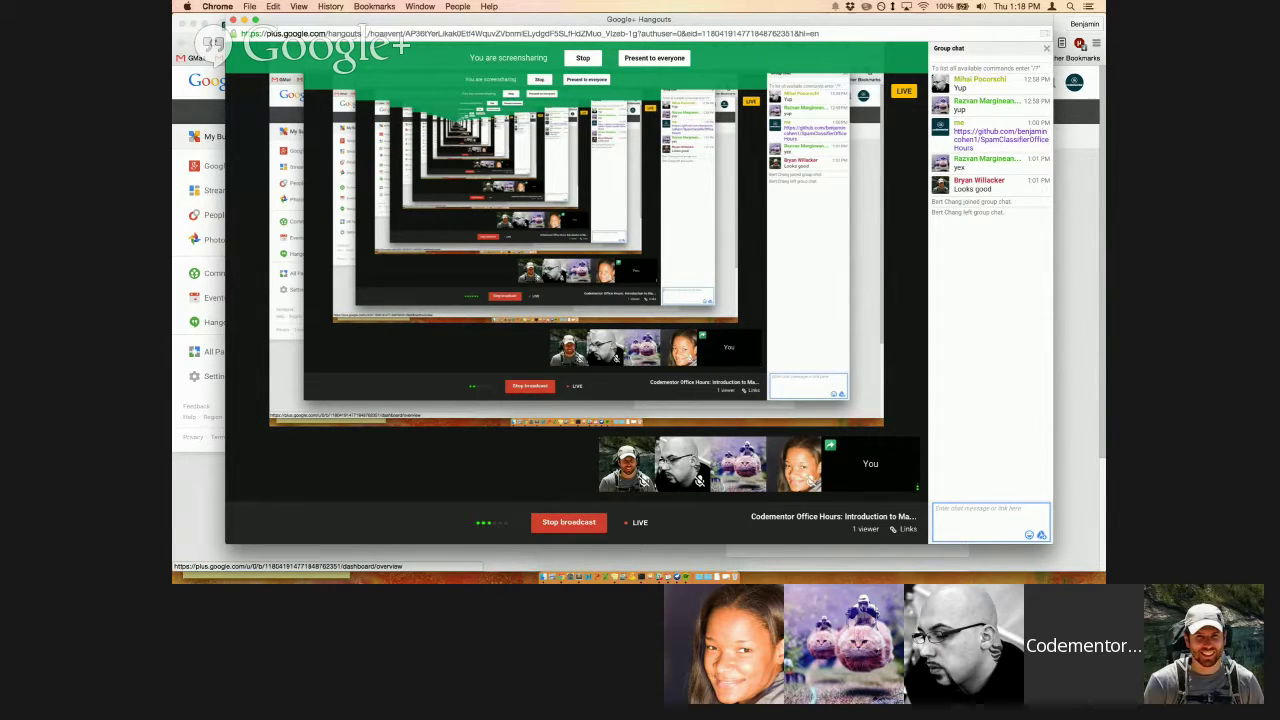
{"action": "key", "text": "ctrl+Right"}
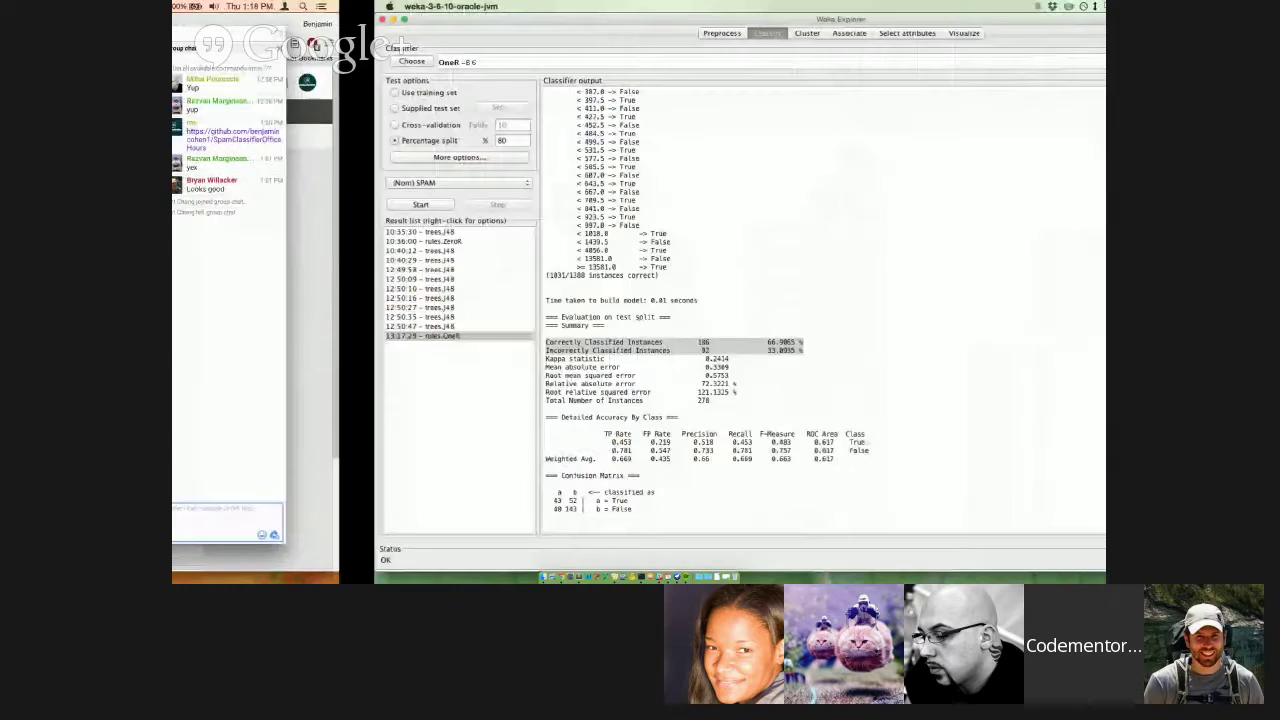
- Display the SPAM attribute's class counts in the preprocessing view and calculate 887/1388 in Spotlight as the baseline accuracy
{"action": "left_click", "coordinate": [518, 33]}
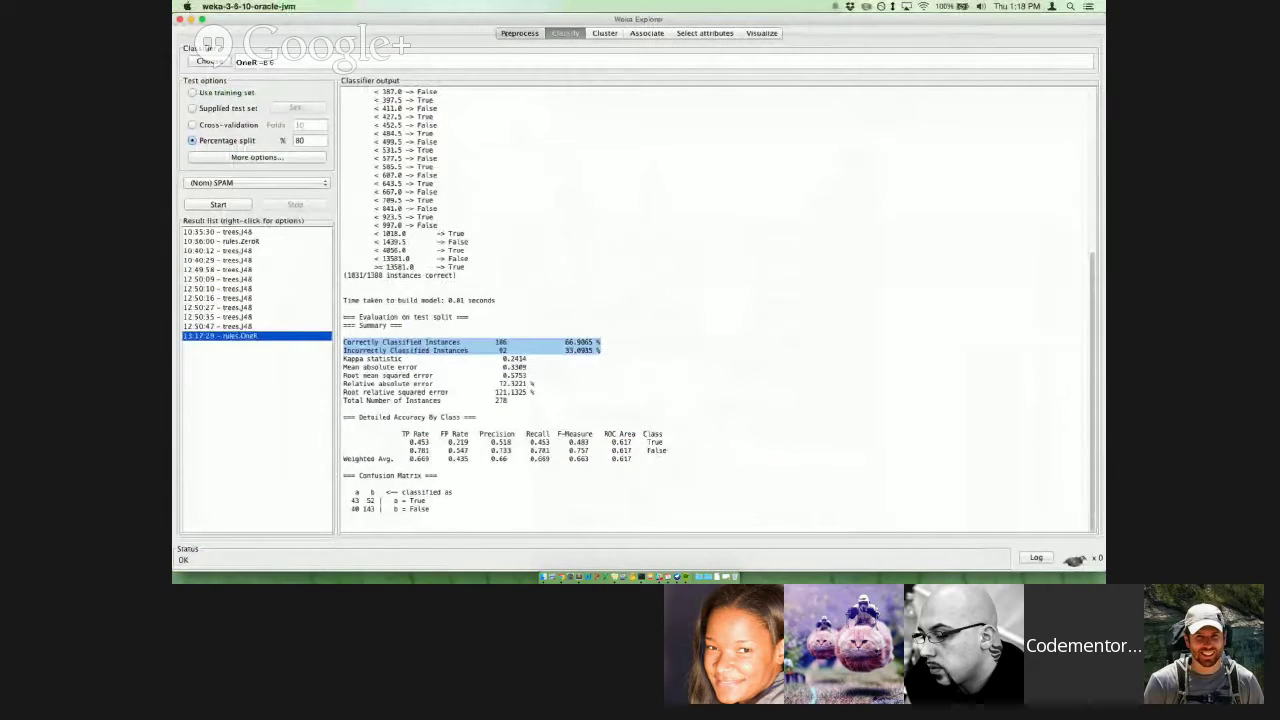
{"action": "left_click", "coordinate": [379, 201]}
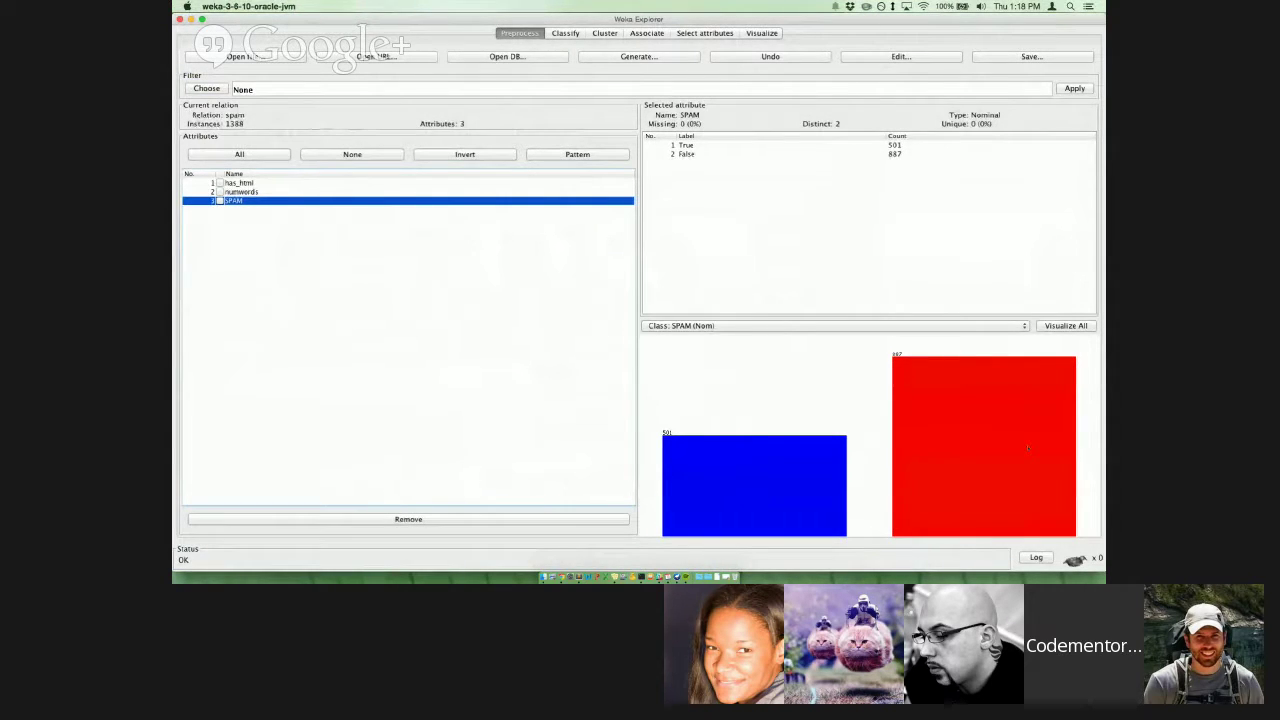
{"action": "mouse_move", "coordinate": [1028, 449]}
{"action": "key", "text": "super+space"}
{"action": "type", "text": "887"}
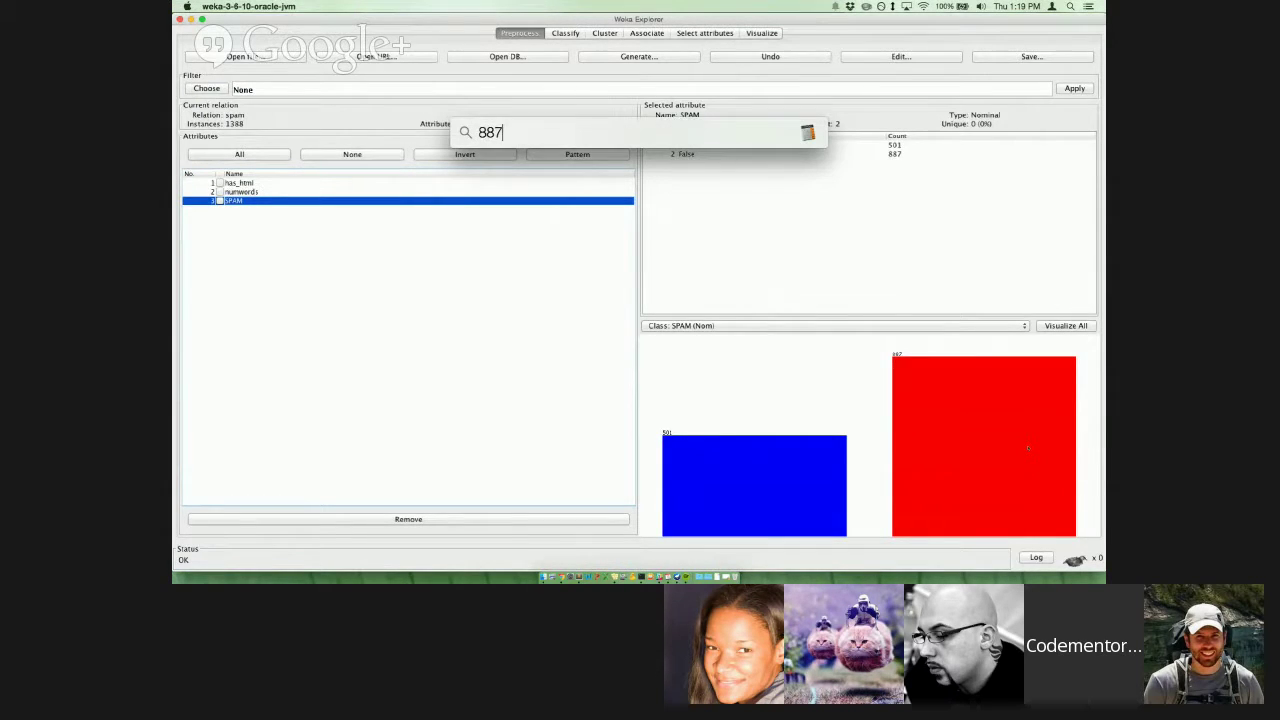
{"action": "type", "text": "/1388"}
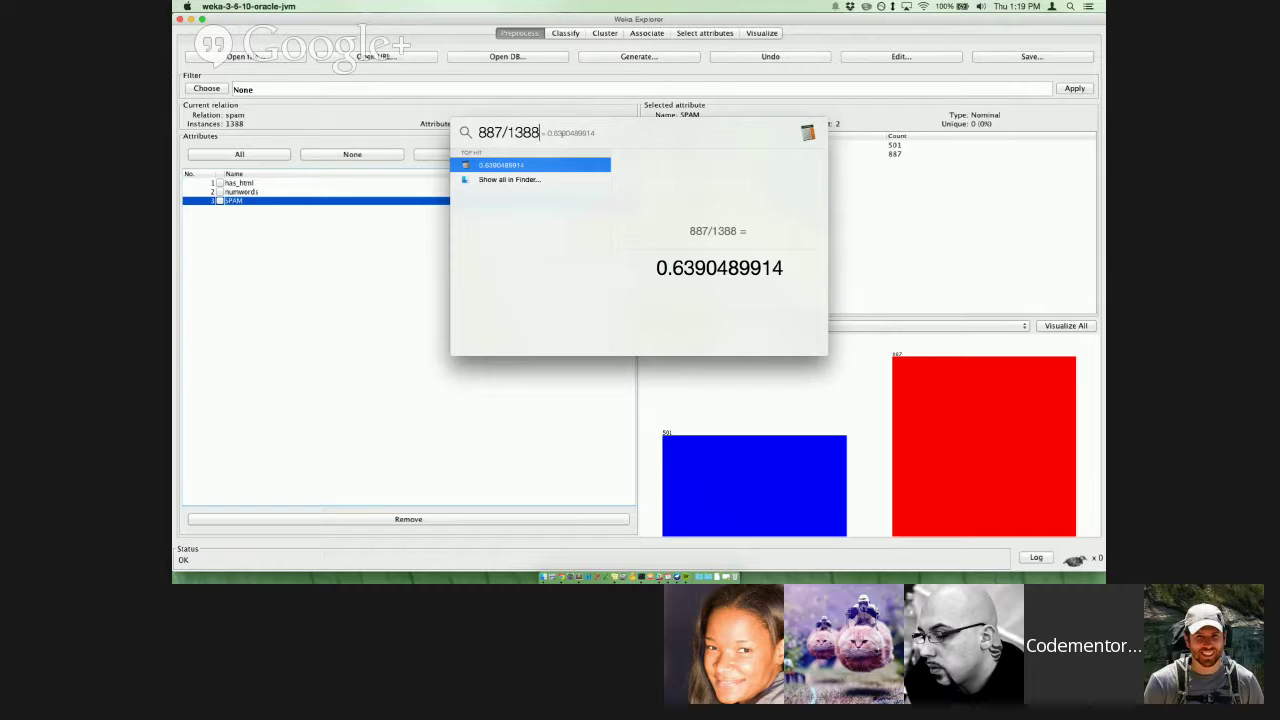
{"action": "key", "text": "Escape"}
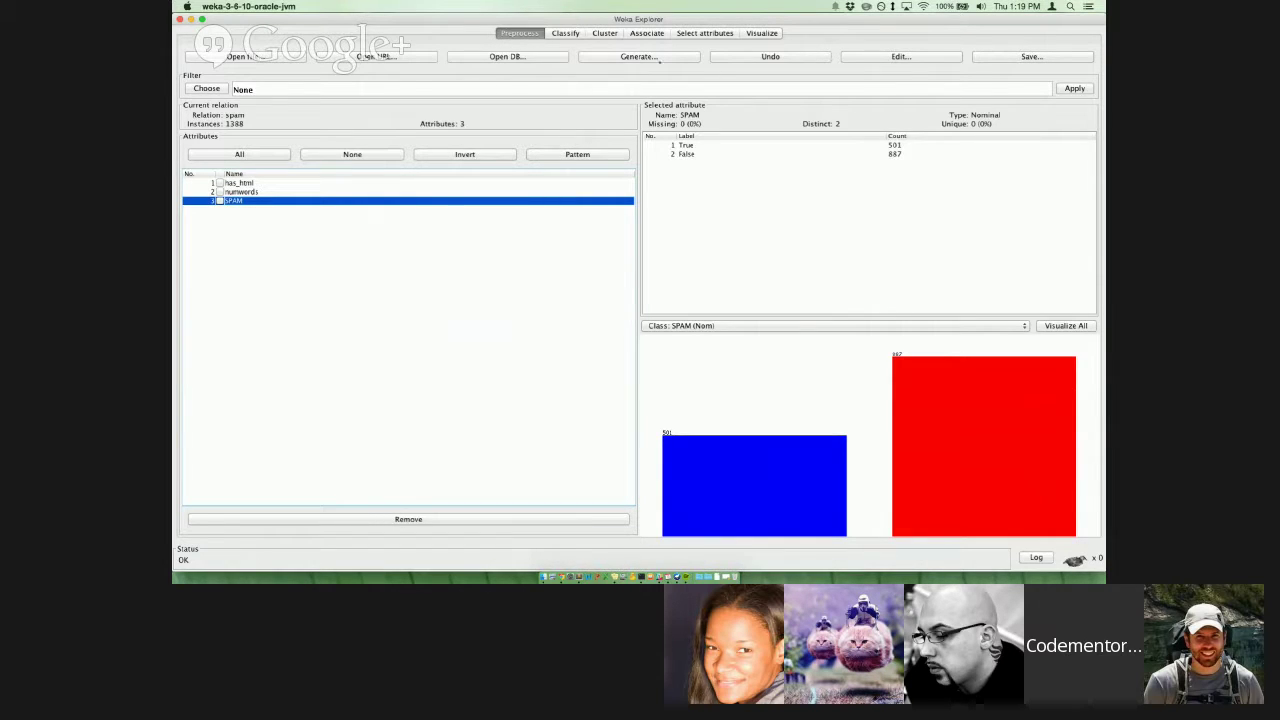
- Return to the OneR classification results and examine the accuracy percentage and the confusion matrix
{"action": "left_click", "coordinate": [568, 33]}
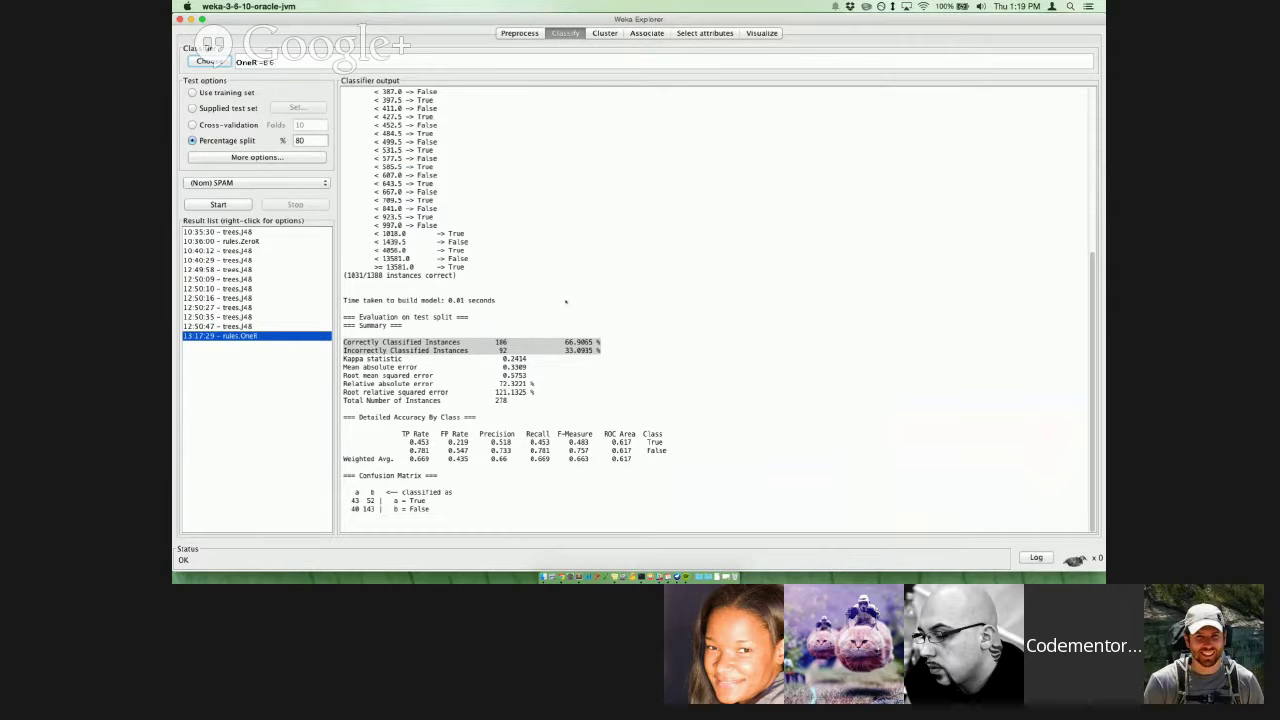
{"action": "left_click", "coordinate": [565, 301]}
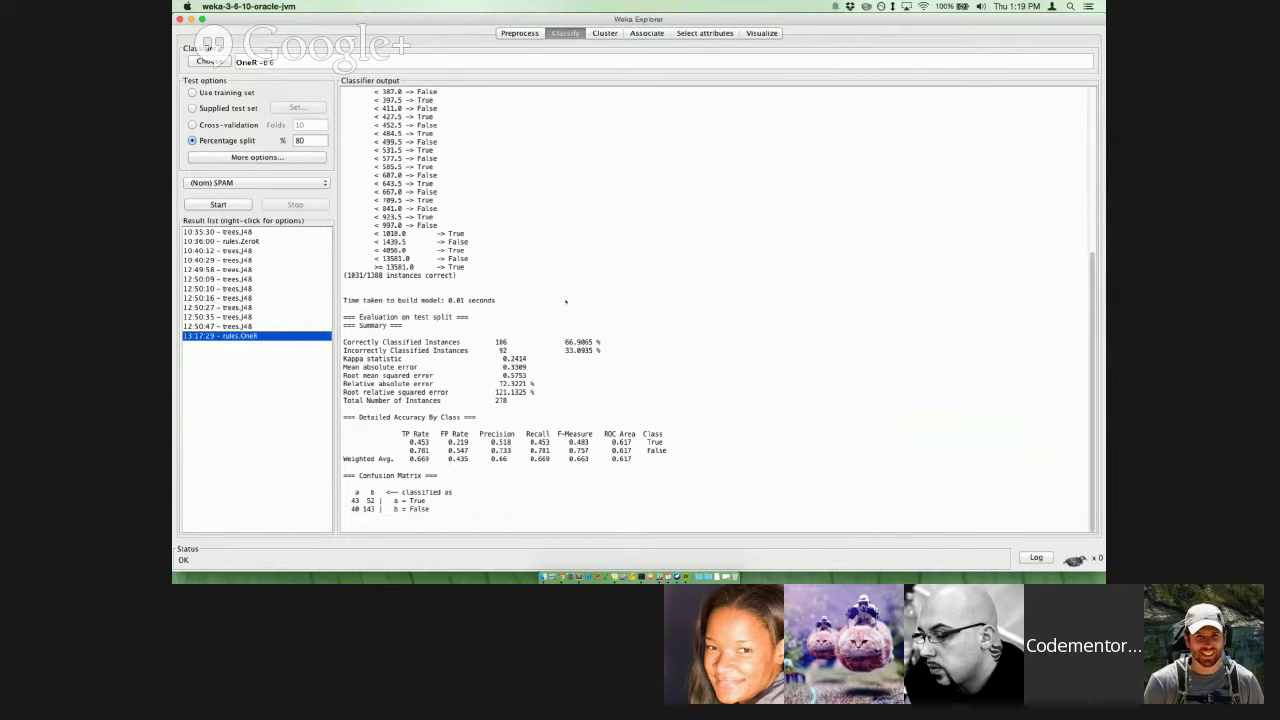
{"action": "double_click", "coordinate": [578, 342]}
{"action": "left_click_drag", "start_coordinate": [441, 517], "coordinate": [341, 476]}
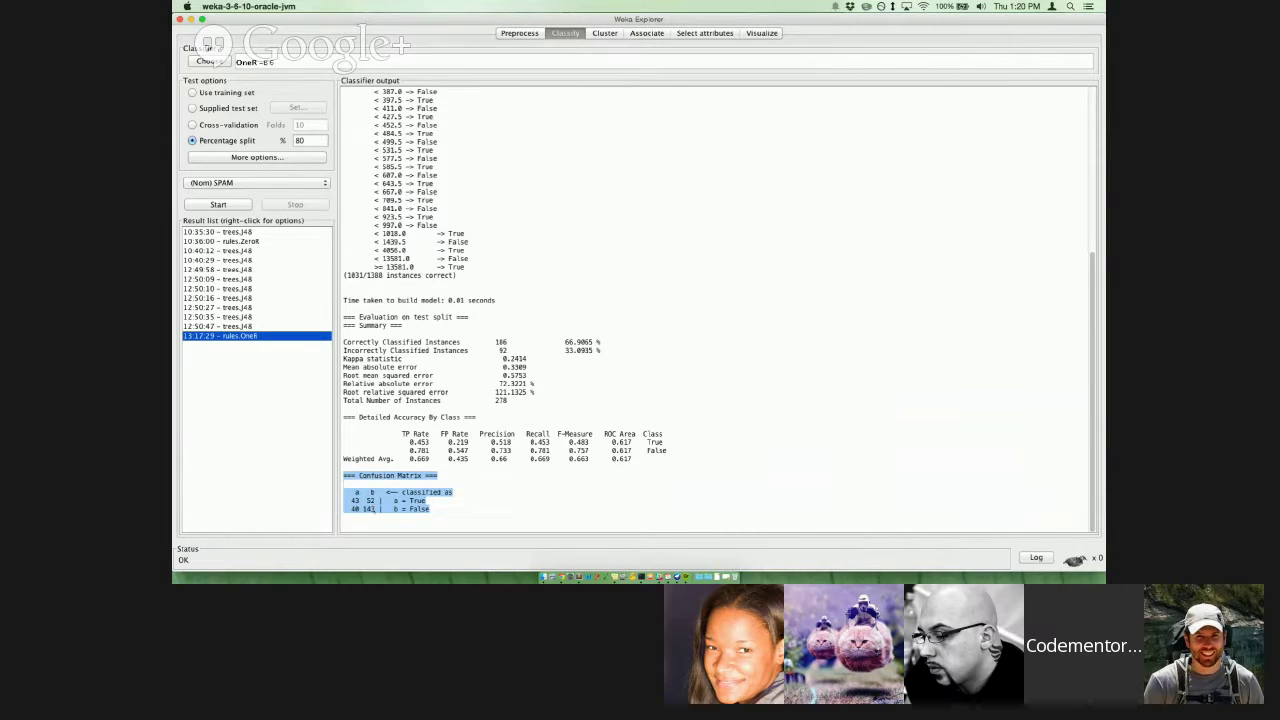
{"action": "left_click", "coordinate": [355, 500]}
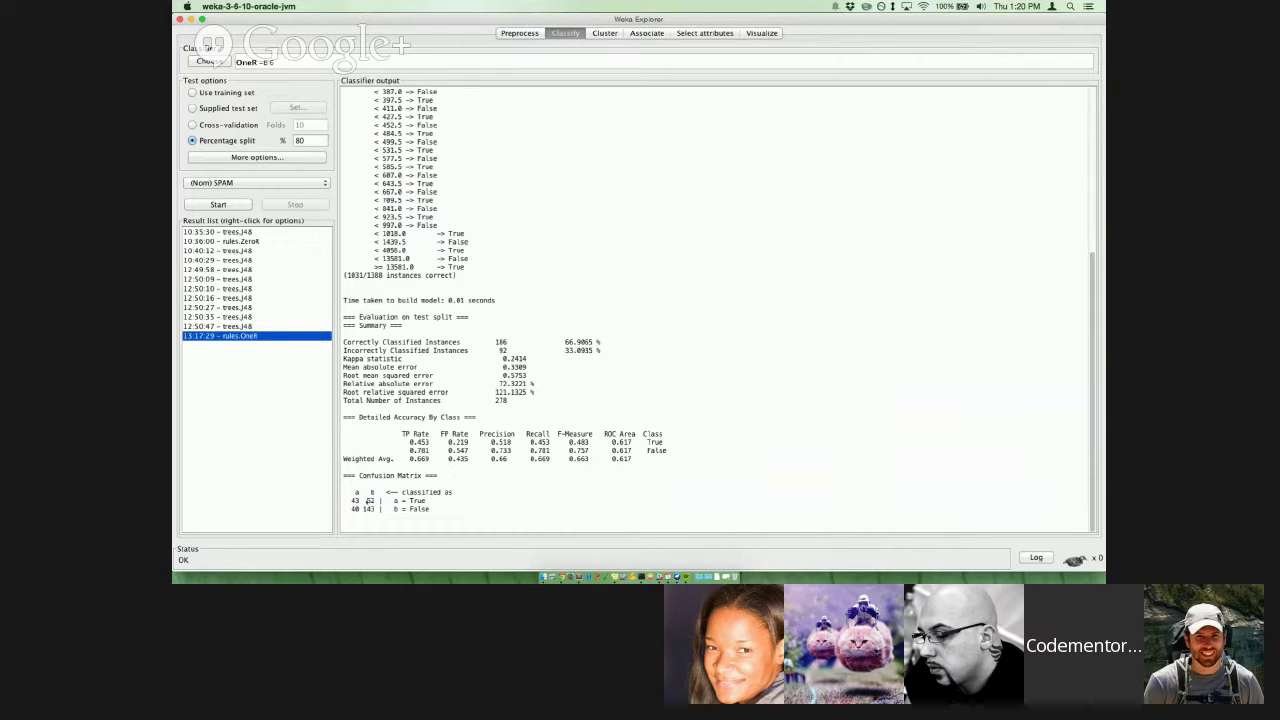
{"action": "left_click", "coordinate": [364, 509]}
{"action": "left_click_drag", "start_coordinate": [374, 500], "coordinate": [446, 533]}
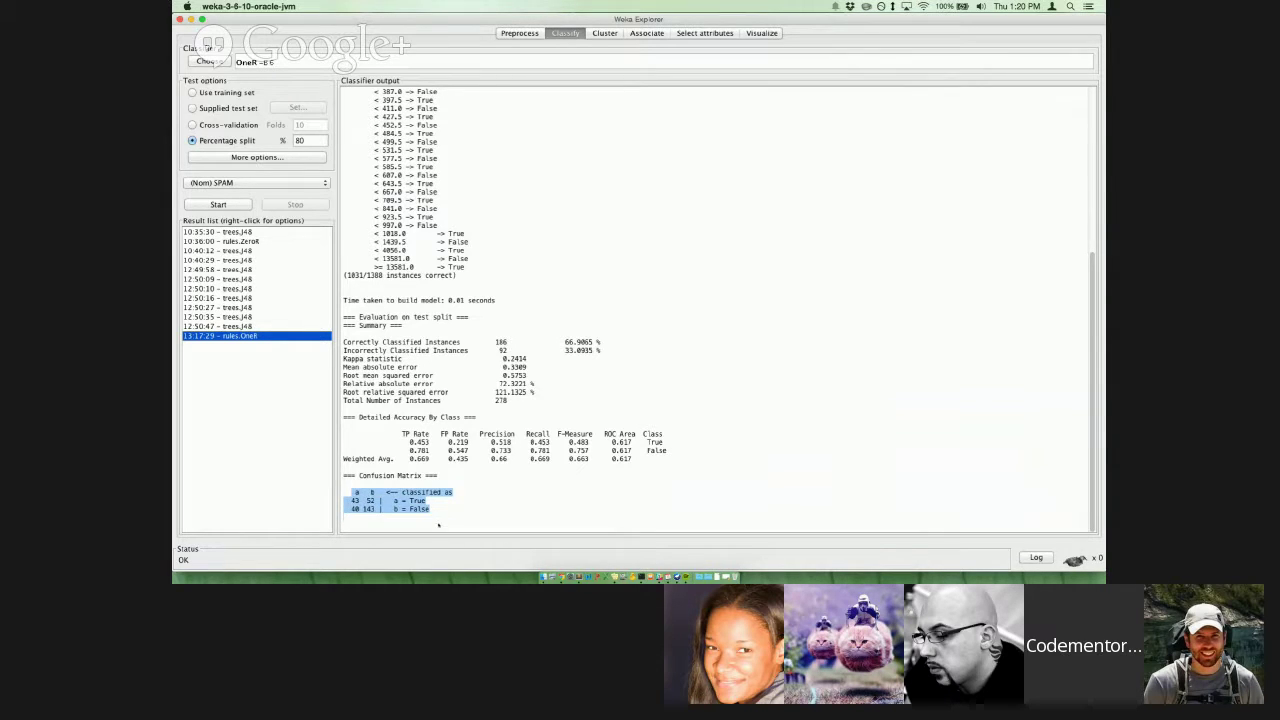
{"action": "left_click", "coordinate": [438, 525]}
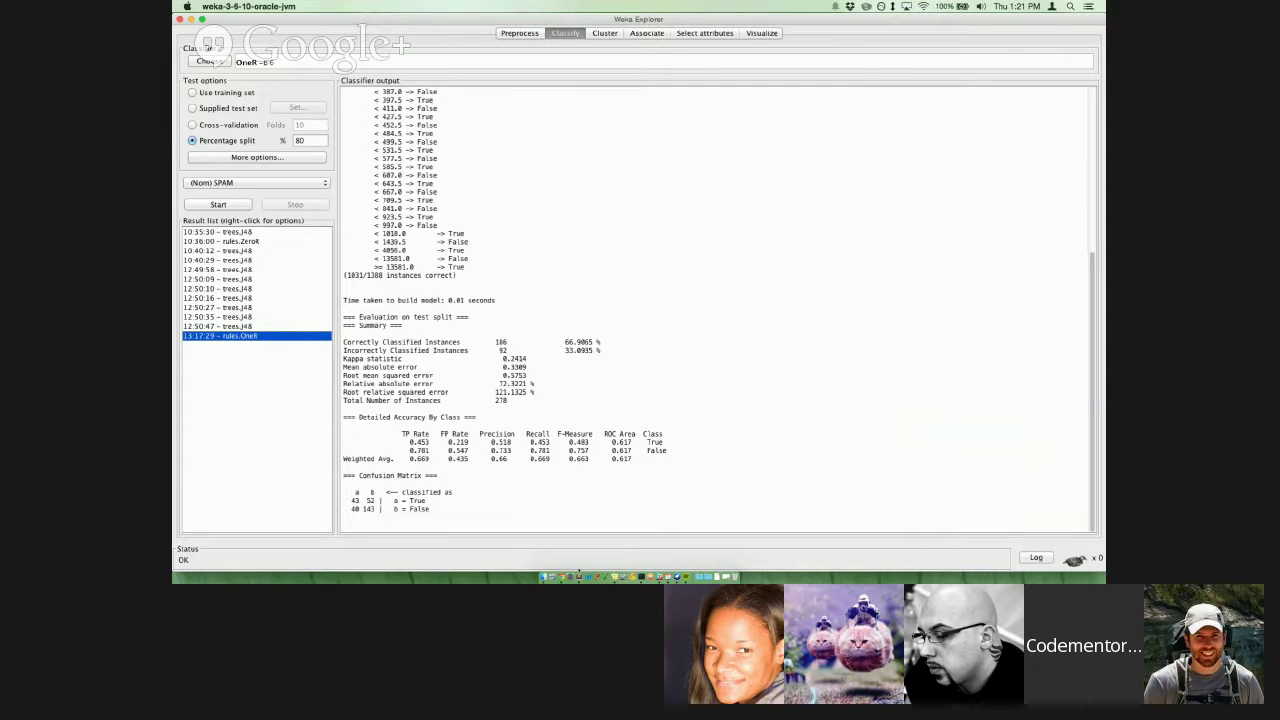
- Switch to features.py in Sublime Text and add the function header def num_link(emailtext): below has_html
{"action": "left_click", "coordinate": [586, 557]}
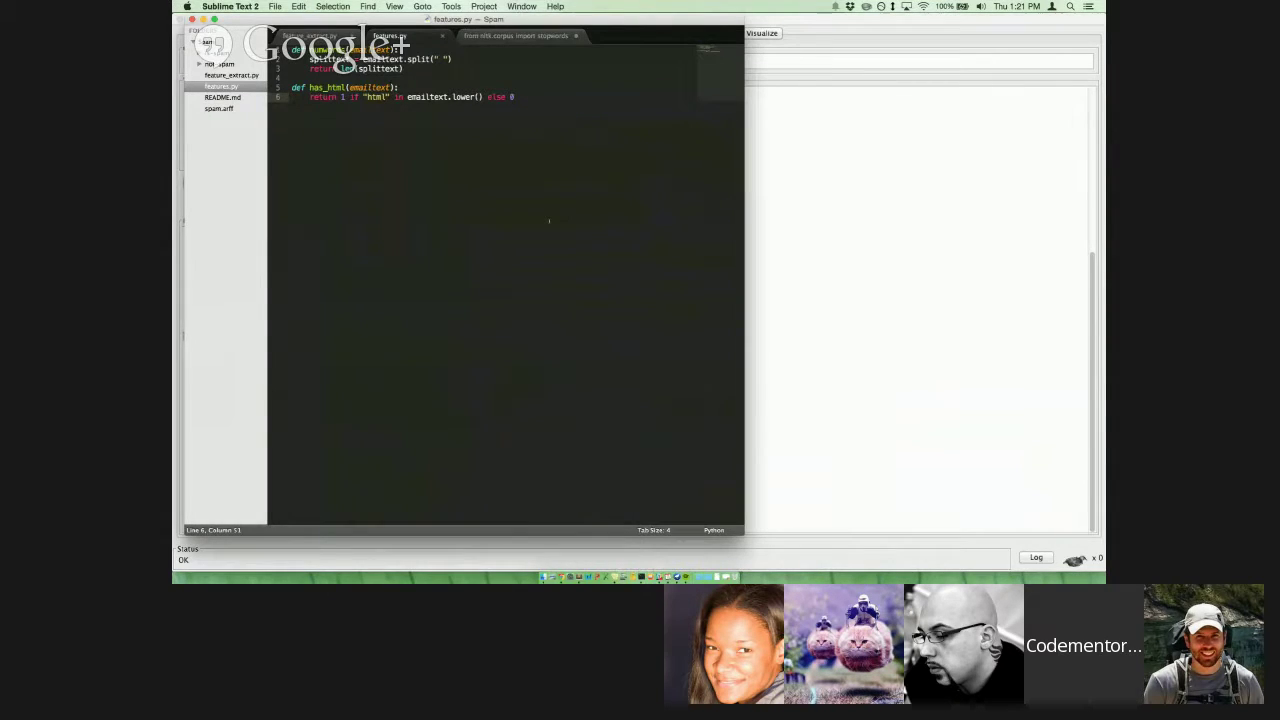
{"action": "key", "text": "Return"}
{"action": "key", "text": "Return"}
{"action": "key", "text": "BackSpace"}
{"action": "type", "text": "def num_link(emailtext):"}
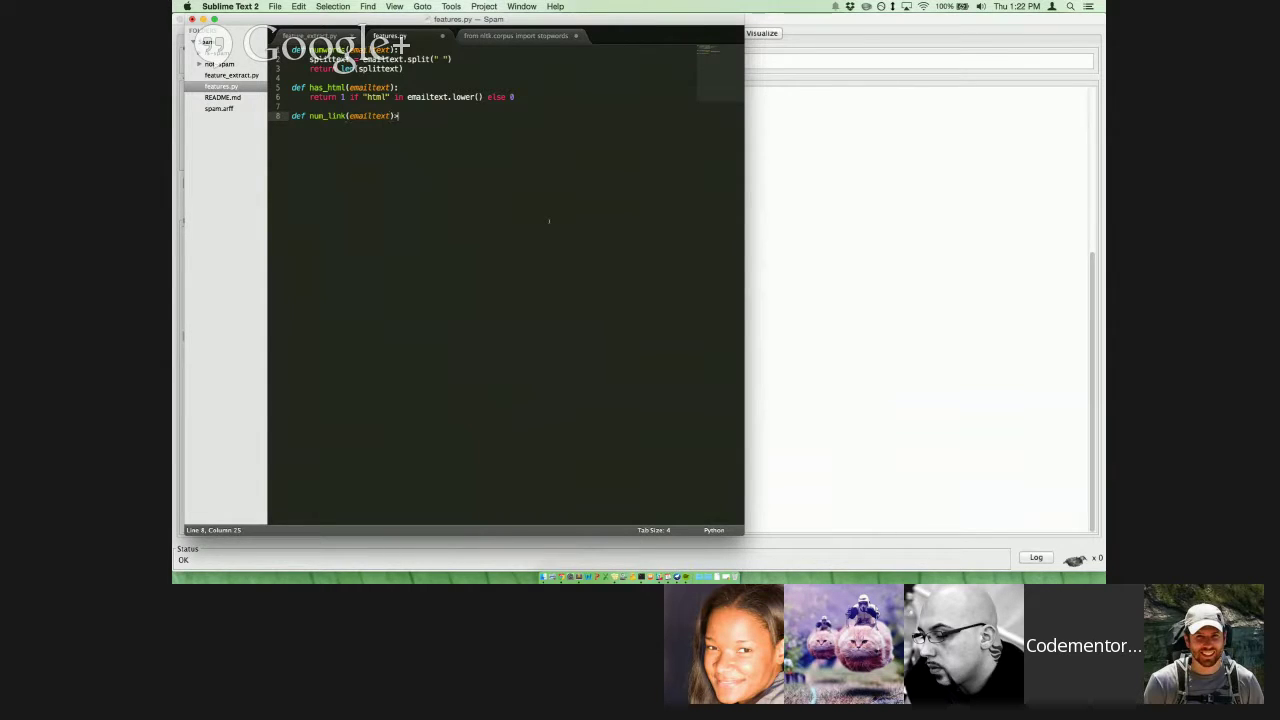
- Complete num_link with return emailtext.count('http') and save features.py
{"action": "key", "text": "Return"}
{"action": "type", "text": "rtur"}
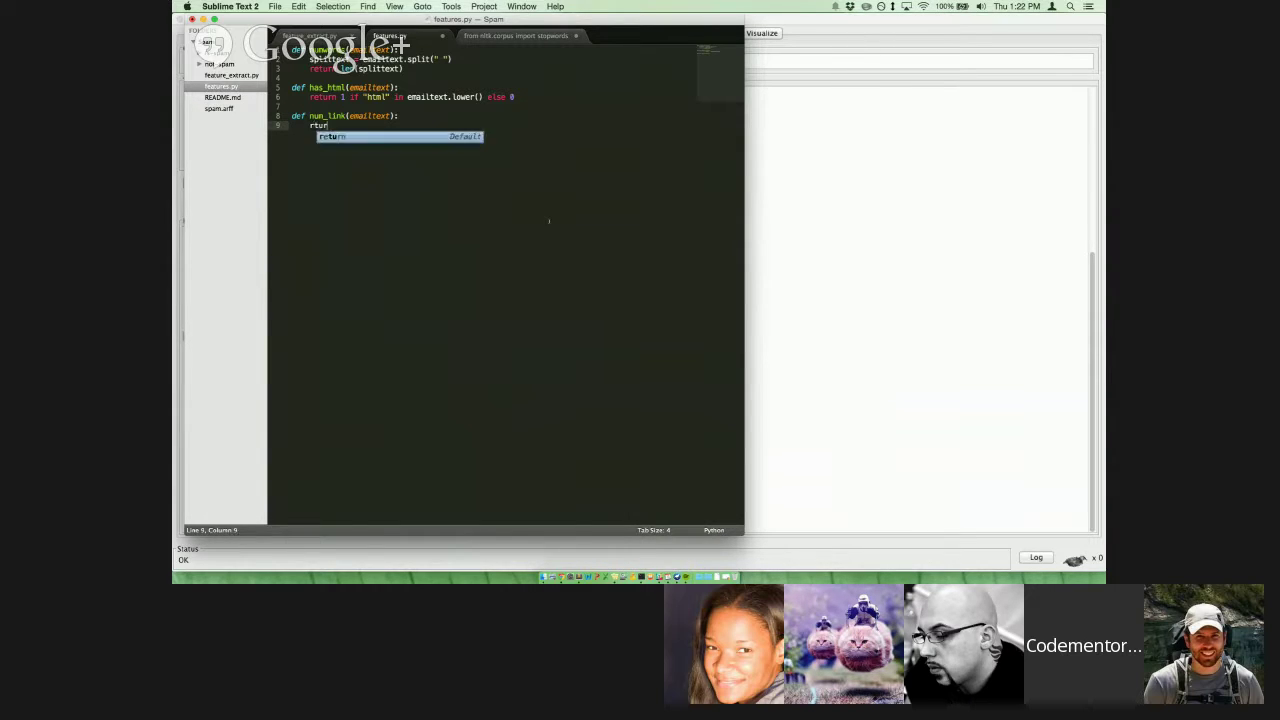
{"action": "key", "text": "Escape"}
{"action": "key", "text": "BackSpace"}
{"action": "key", "text": "BackSpace"}
{"action": "type", "text": "return emailtext.count("}
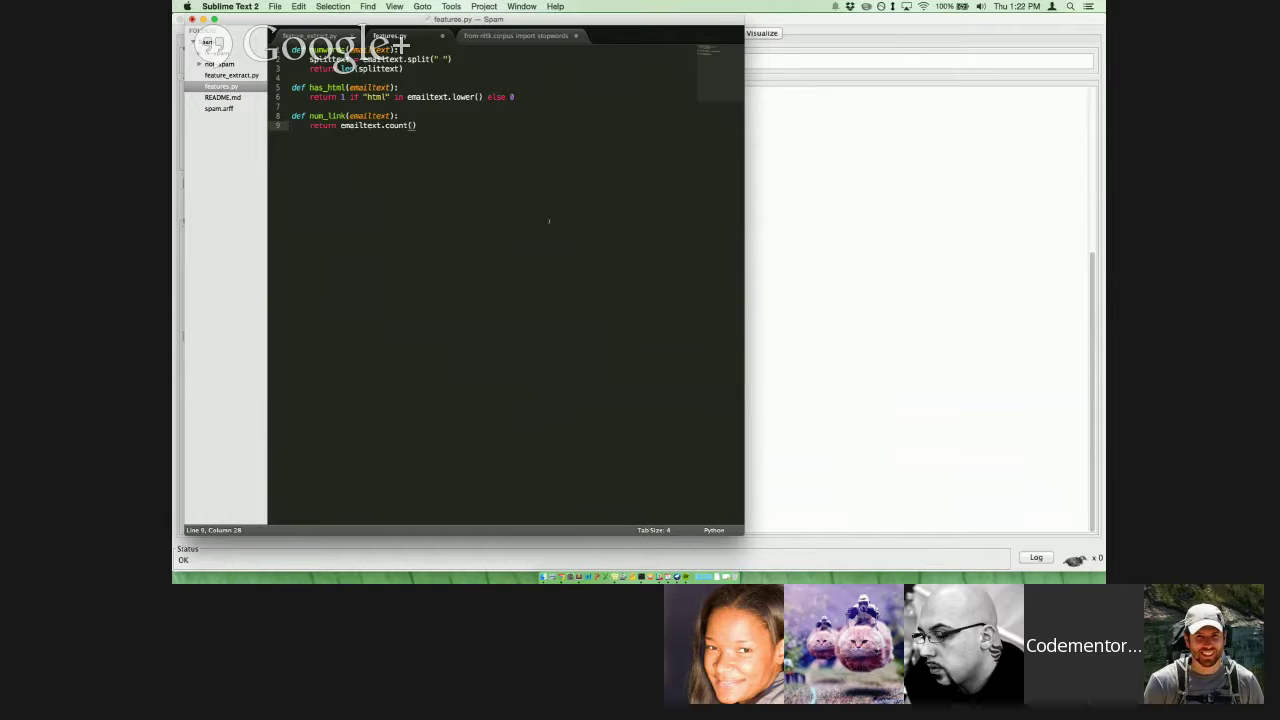
{"action": "type", "text": "'http')"}
{"action": "key", "text": "super+s"}
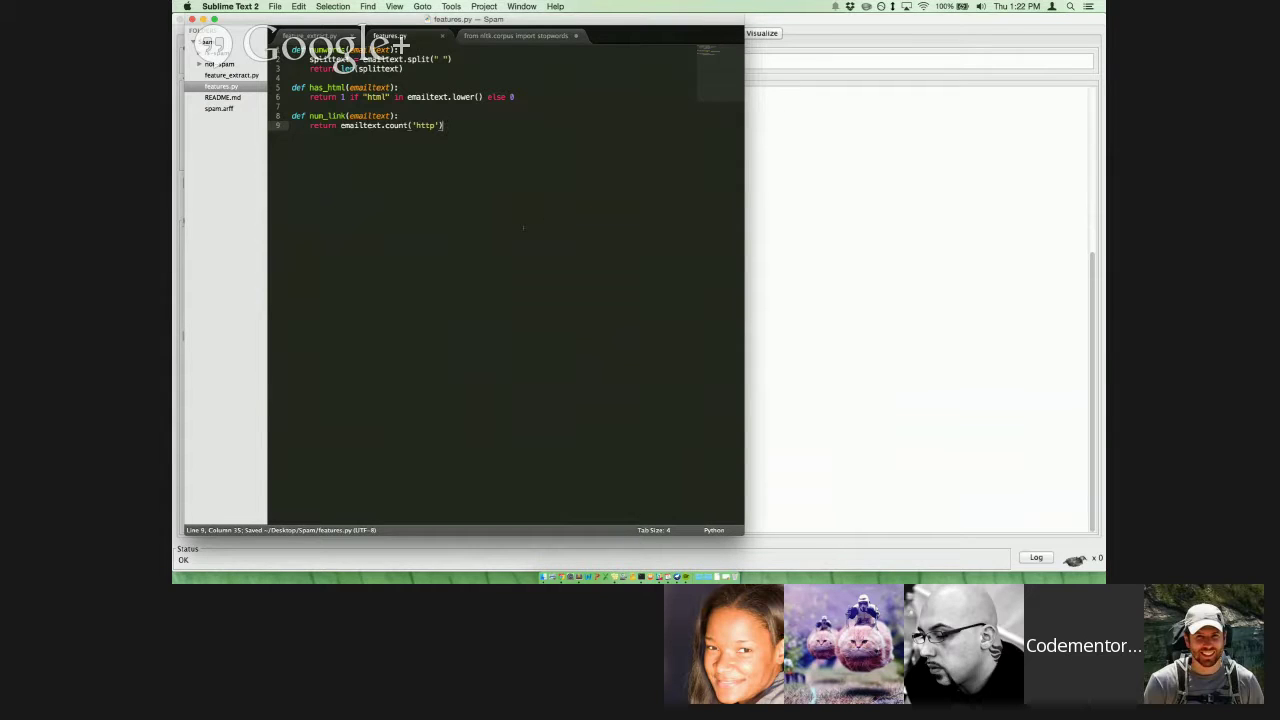
{"action": "double_click", "coordinate": [426, 125]}
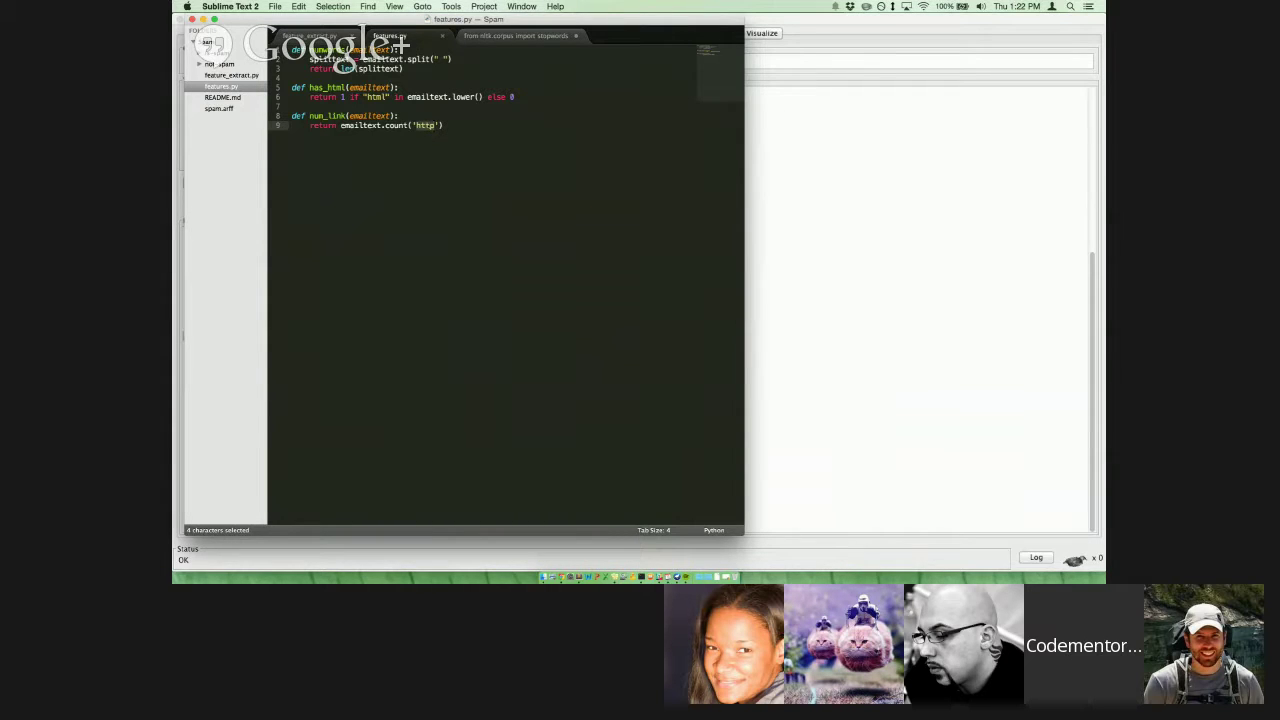
{"action": "left_click", "coordinate": [428, 125]}
{"action": "key", "text": "super+s"}
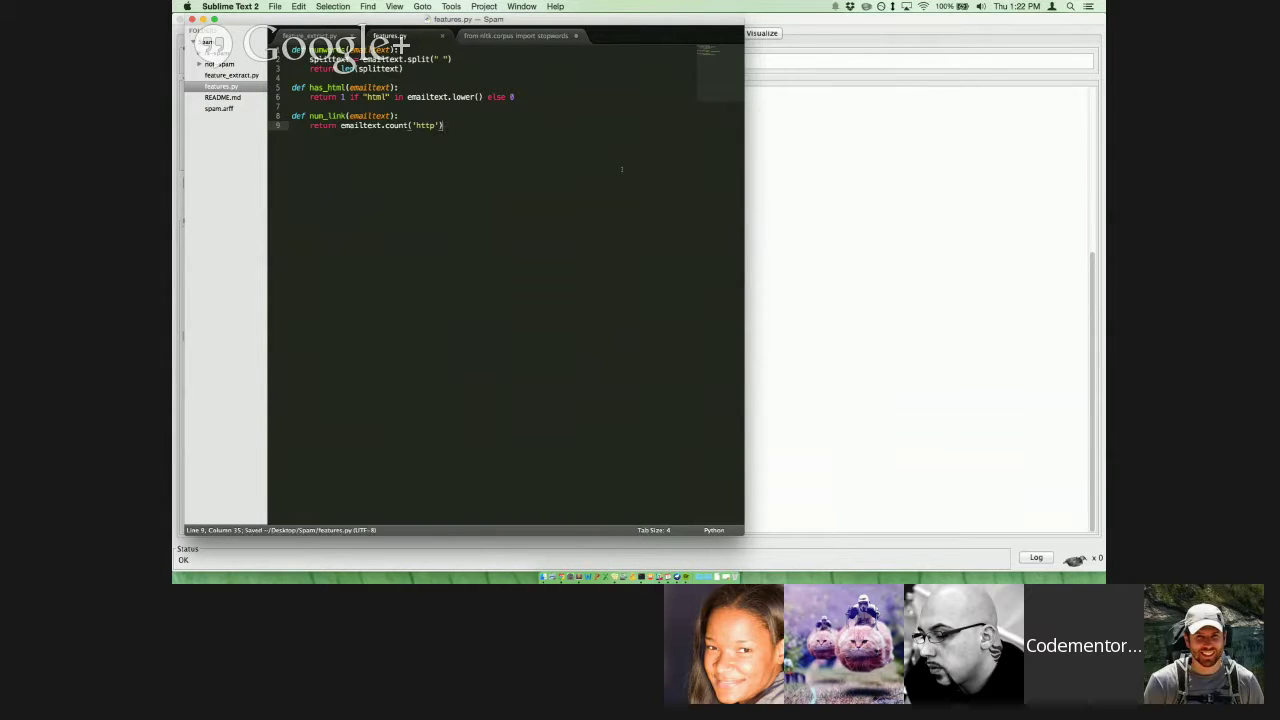
- Switch to Terminal and run python feature_extract.py again to regenerate the feature data
{"action": "key", "text": "super+Tab"}
{"action": "key", "text": "super+Tab"}
{"action": "key", "text": "super+Tab"}
{"action": "key", "text": "Return"}
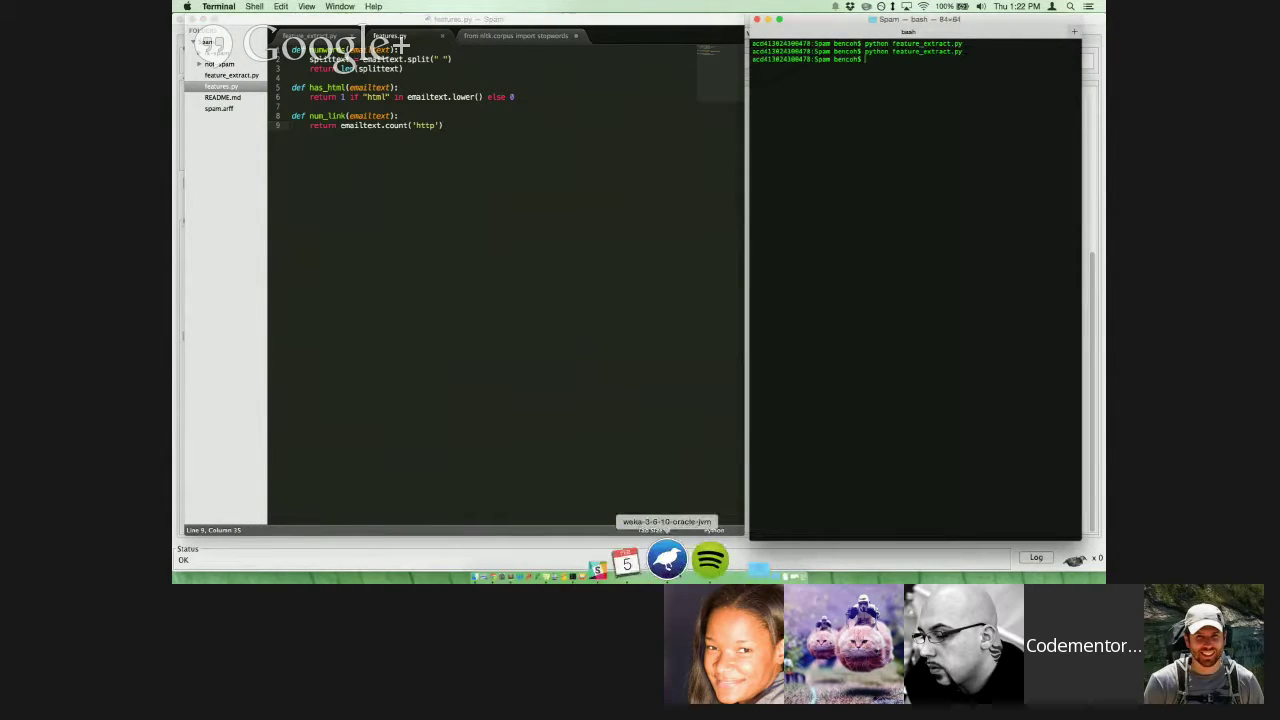
- Reload the regenerated spam.arff in Weka Explorer's preprocessing view and display the num_link attribute's distribution
{"action": "left_click", "coordinate": [675, 560]}
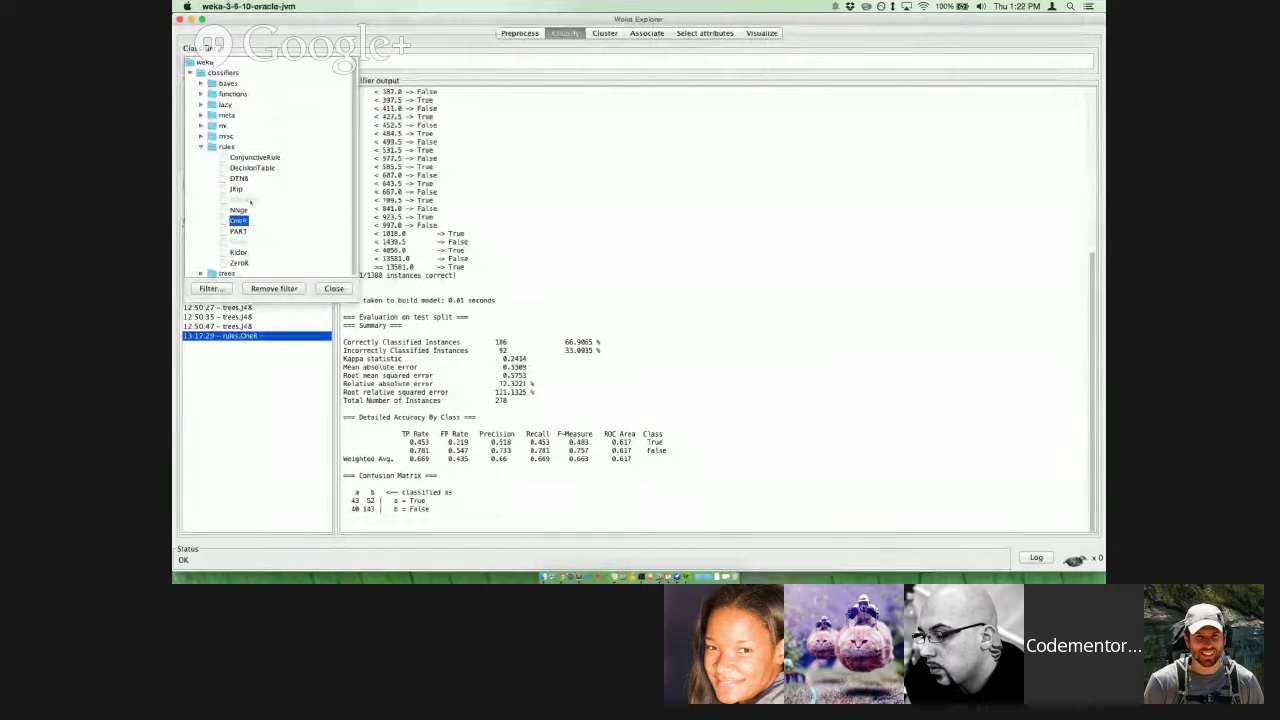
{"action": "left_click", "coordinate": [519, 33]}
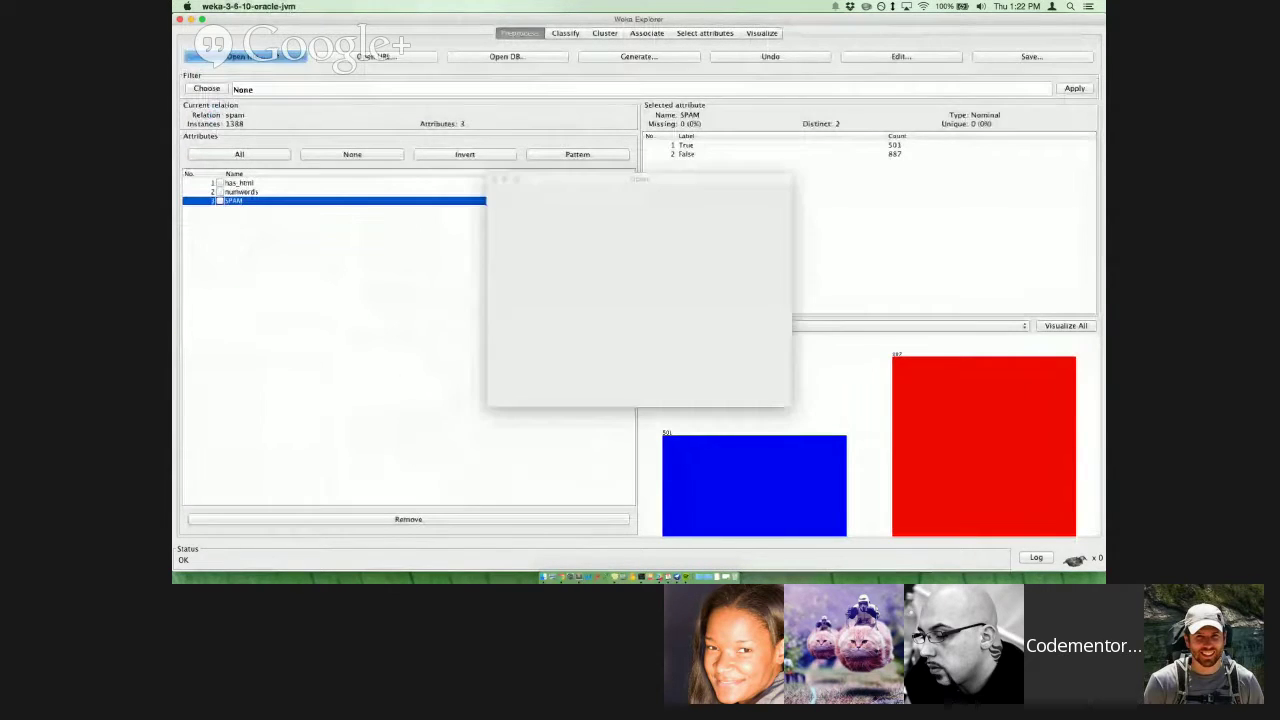
{"action": "left_click", "coordinate": [245, 56]}
{"action": "double_click", "coordinate": [549, 286]}
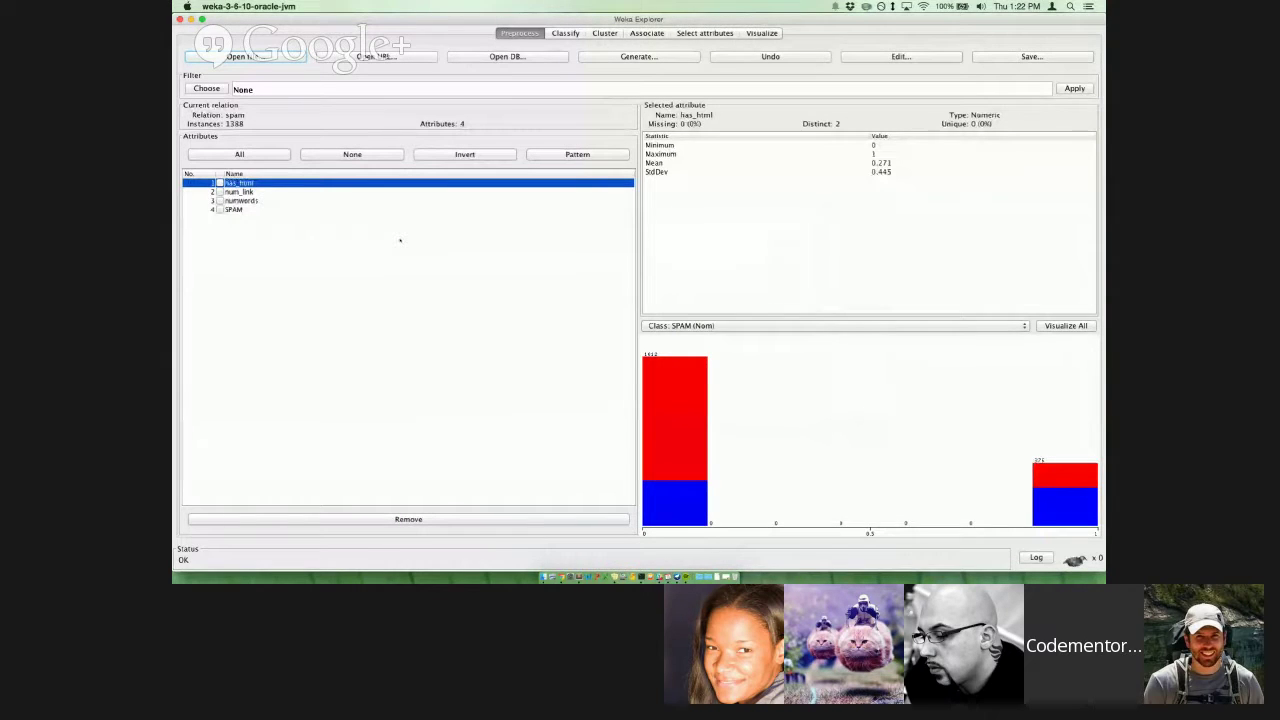
{"action": "key", "text": "Down"}
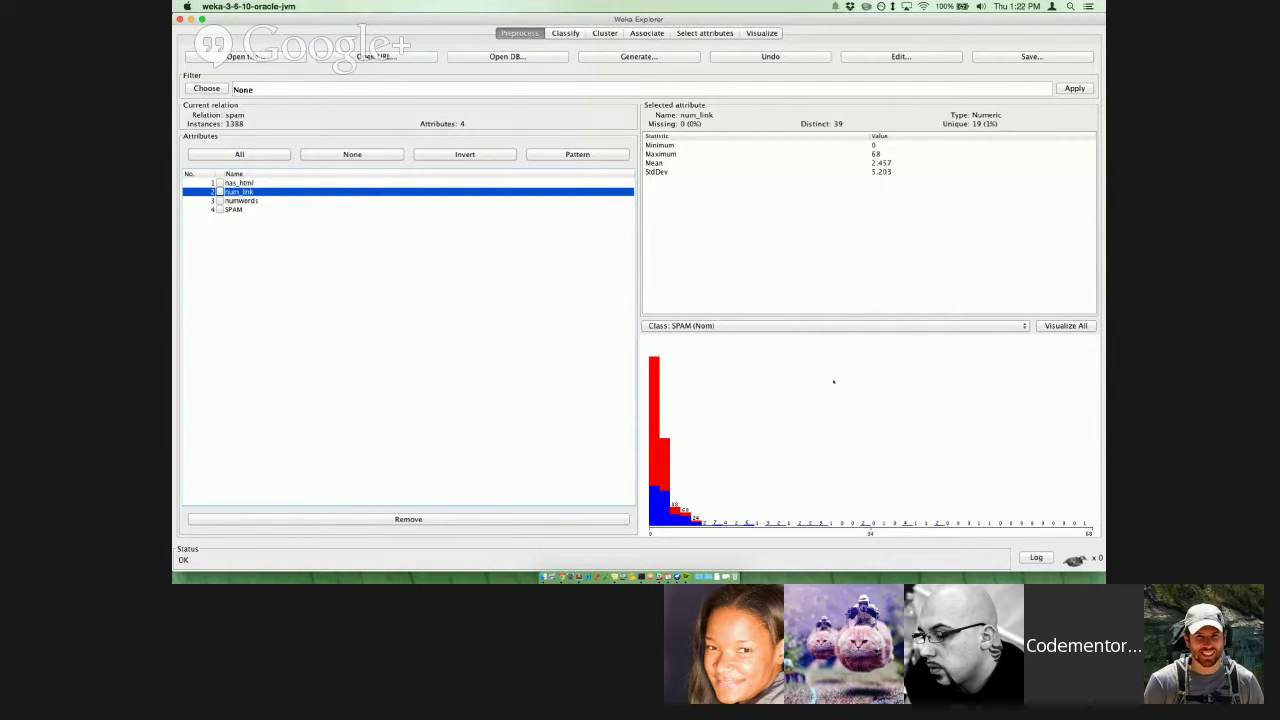
- Train and evaluate the OneR classifier on the regenerated spam data using the 80% percentage split
{"action": "mouse_move", "coordinate": [895, 510]}
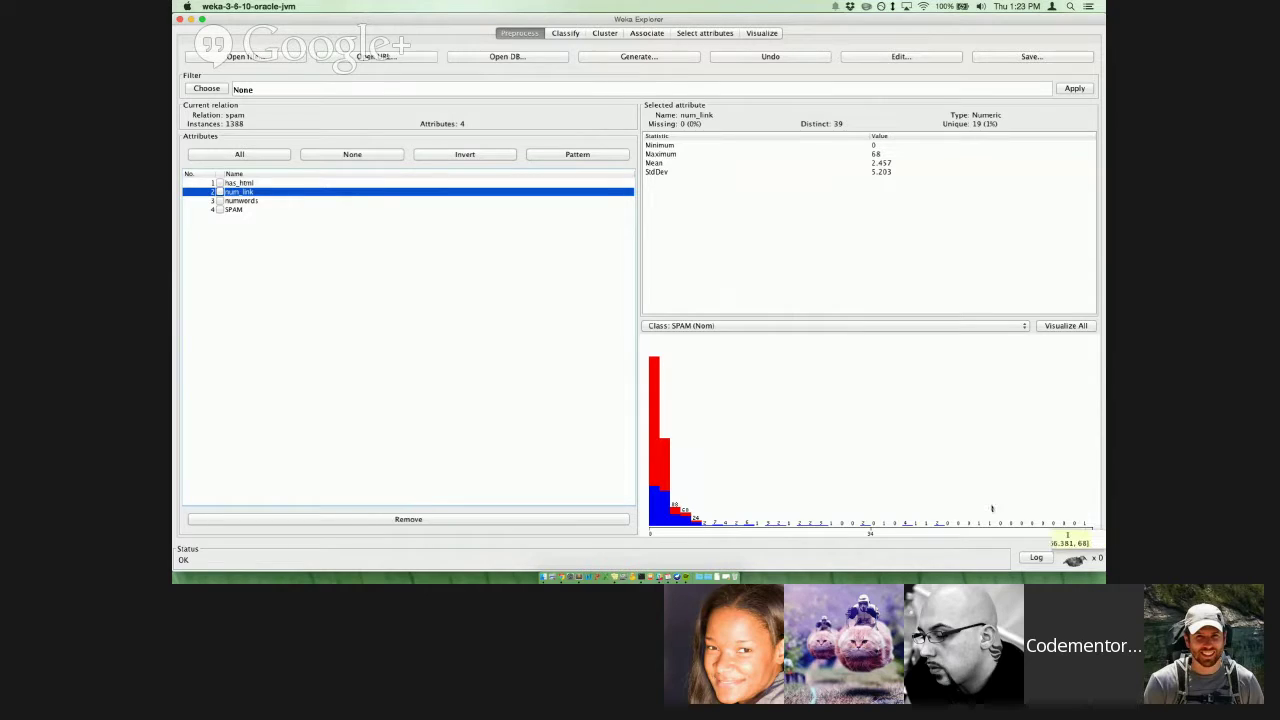
{"action": "mouse_move", "coordinate": [703, 527]}
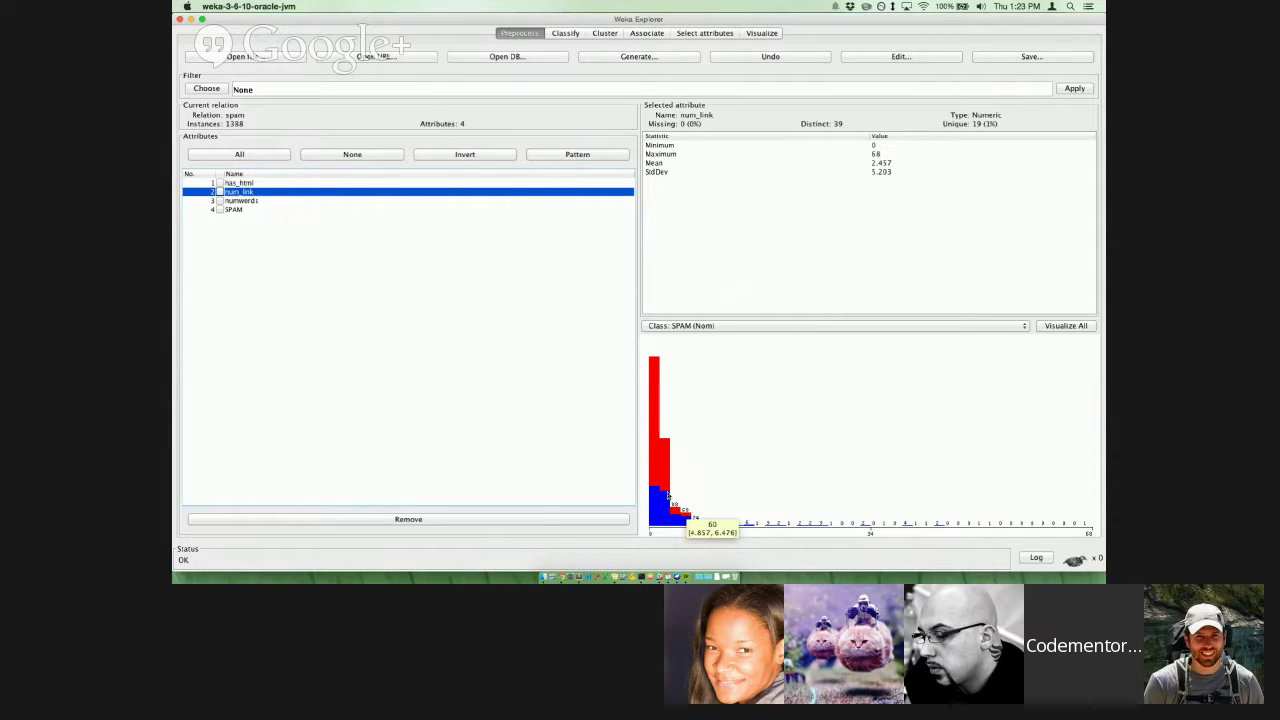
{"action": "mouse_move", "coordinate": [657, 423]}
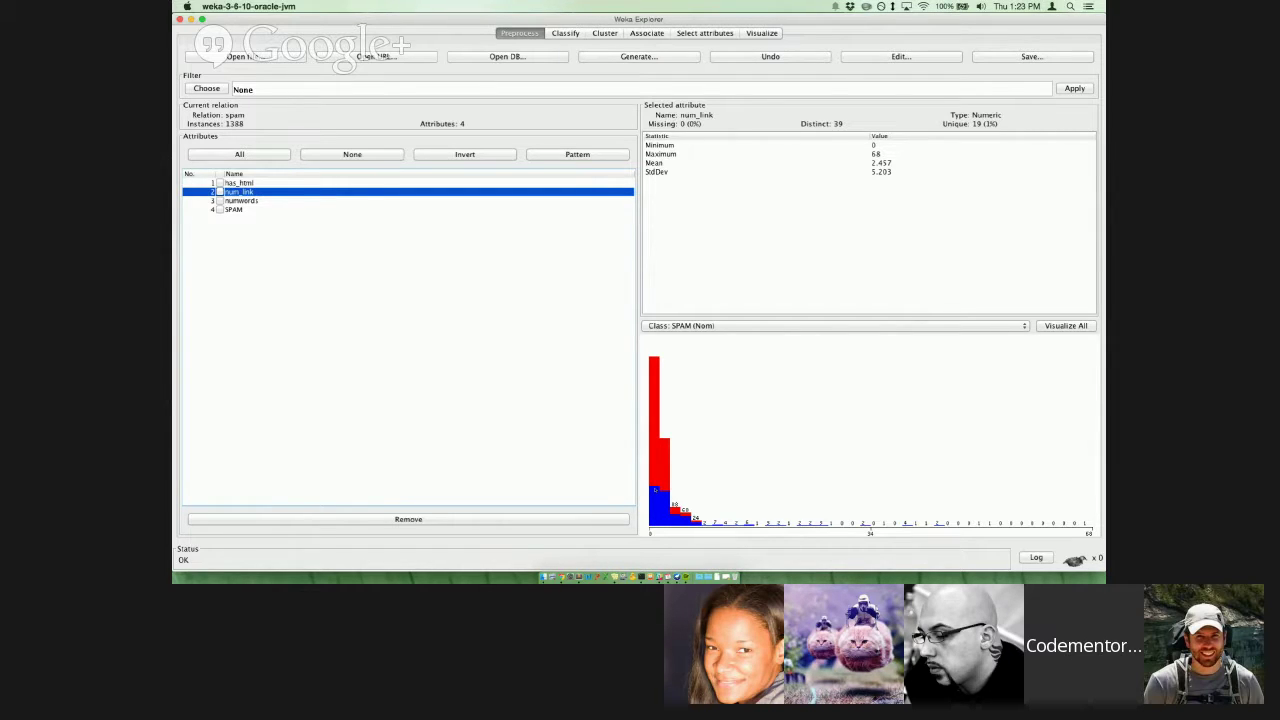
{"action": "left_click", "coordinate": [565, 33]}
{"action": "left_click", "coordinate": [229, 203]}
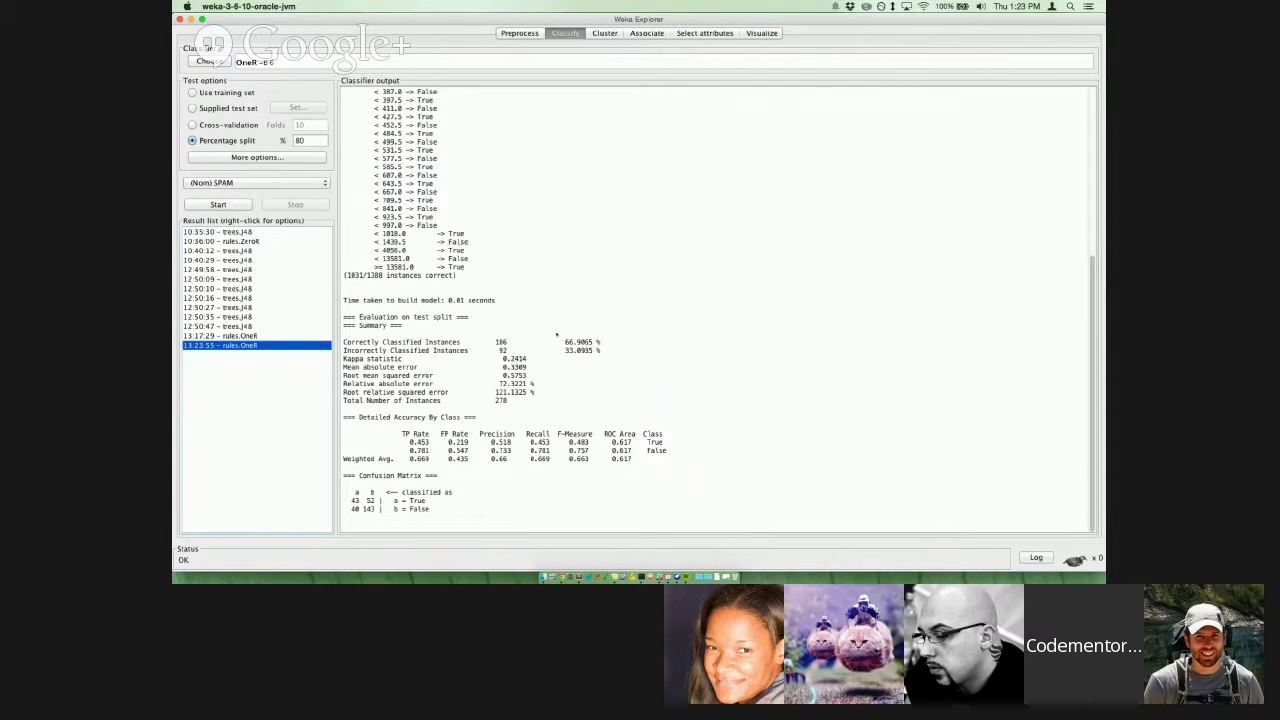
- Highlight the percentage of correctly classified instances in OneR's evaluation summary
{"action": "left_click_drag", "start_coordinate": [565, 350], "coordinate": [588, 342]}
{"action": "left_click", "coordinate": [588, 342]}
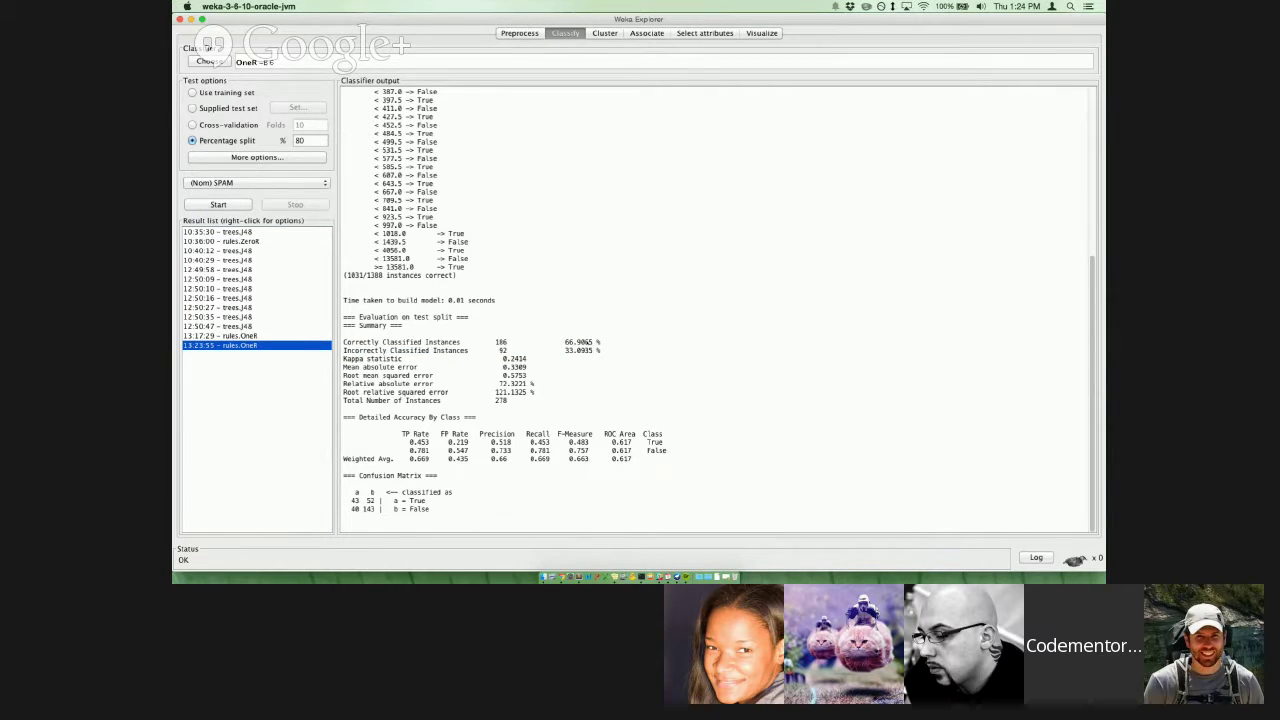
{"action": "left_click_drag", "start_coordinate": [565, 342], "coordinate": [597, 342]}
- Examine the run information and the numwords threshold rules in OneR's classifier model output
{"action": "scroll", "coordinate": [585, 331], "scroll_direction": "up", "scroll_amount": 10}
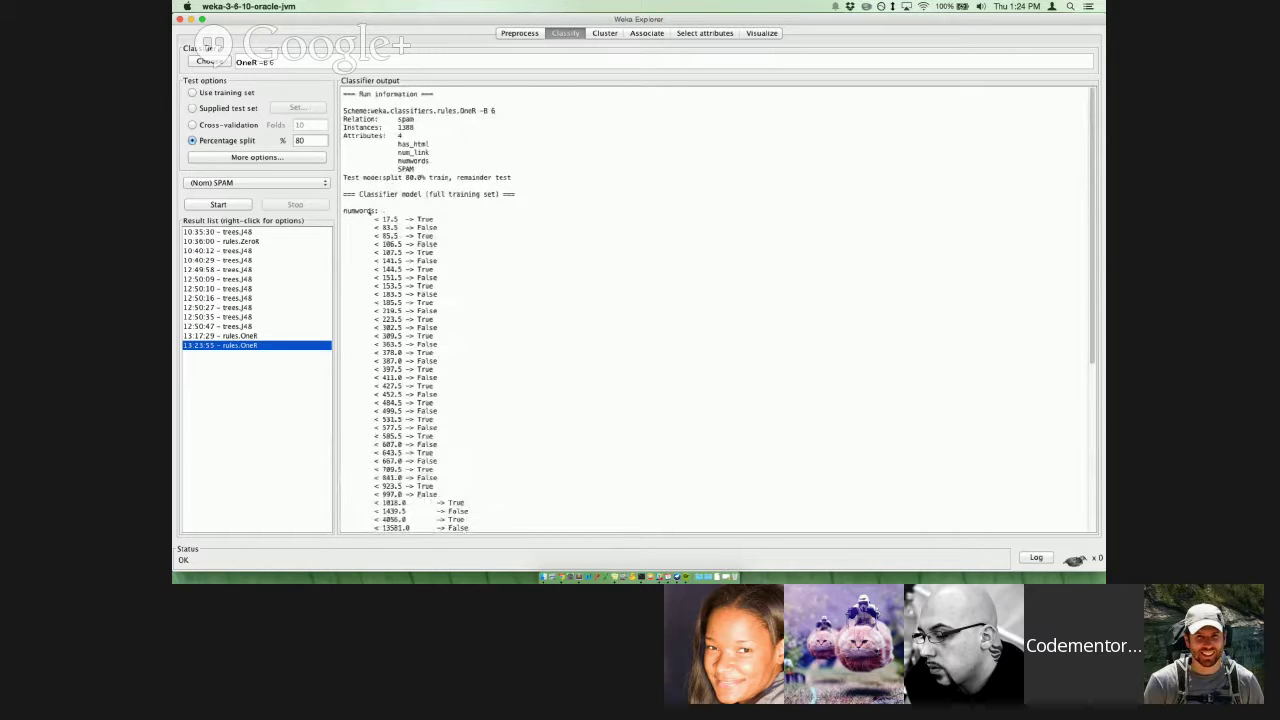
{"action": "left_click_drag", "start_coordinate": [343, 210], "coordinate": [378, 211]}
{"action": "left_click_drag", "start_coordinate": [343, 210], "coordinate": [437, 256]}
{"action": "left_click_drag", "start_coordinate": [375, 226], "coordinate": [383, 252]}
{"action": "left_click_drag", "start_coordinate": [343, 210], "coordinate": [378, 211]}
{"action": "left_click", "coordinate": [343, 210]}
{"action": "left_click_drag", "start_coordinate": [408, 353], "coordinate": [378, 225]}
{"action": "left_click", "coordinate": [437, 223]}
{"action": "scroll", "coordinate": [456, 224], "scroll_direction": "down", "scroll_amount": 10}
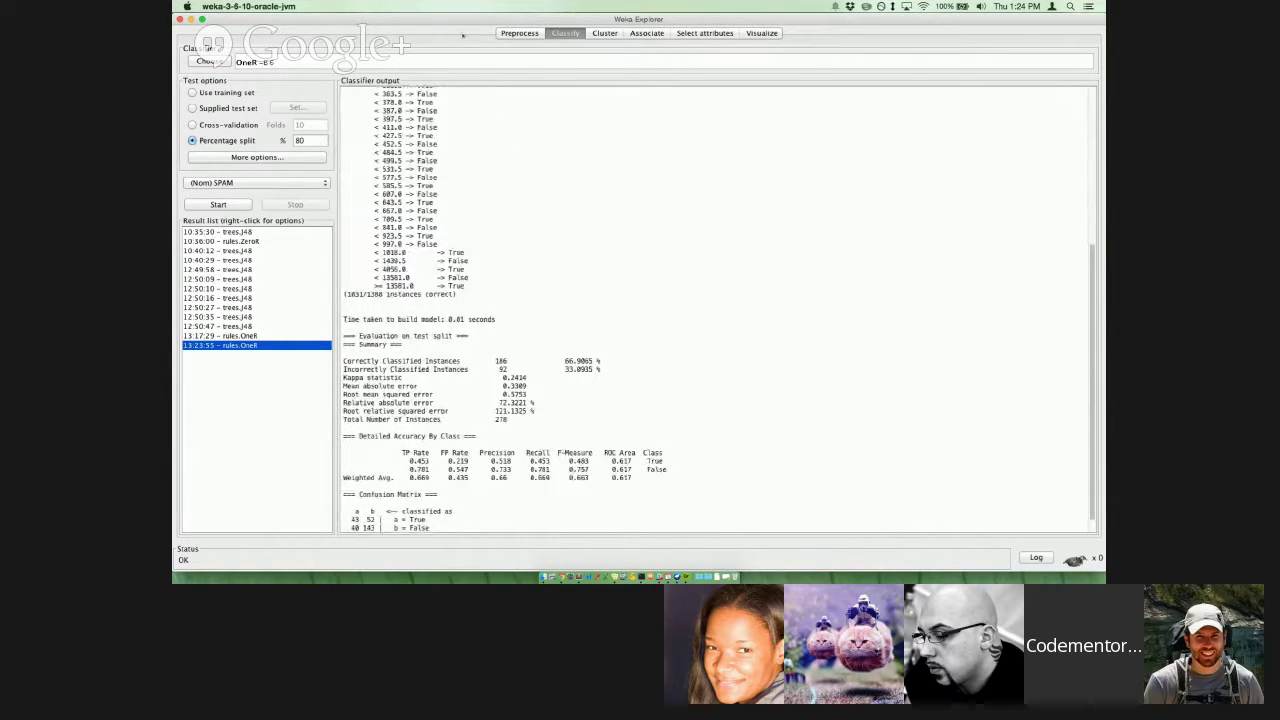
- Compare the class distributions of the numwords, num_link and has_html attributes in the preprocessing view
{"action": "left_click", "coordinate": [507, 36]}
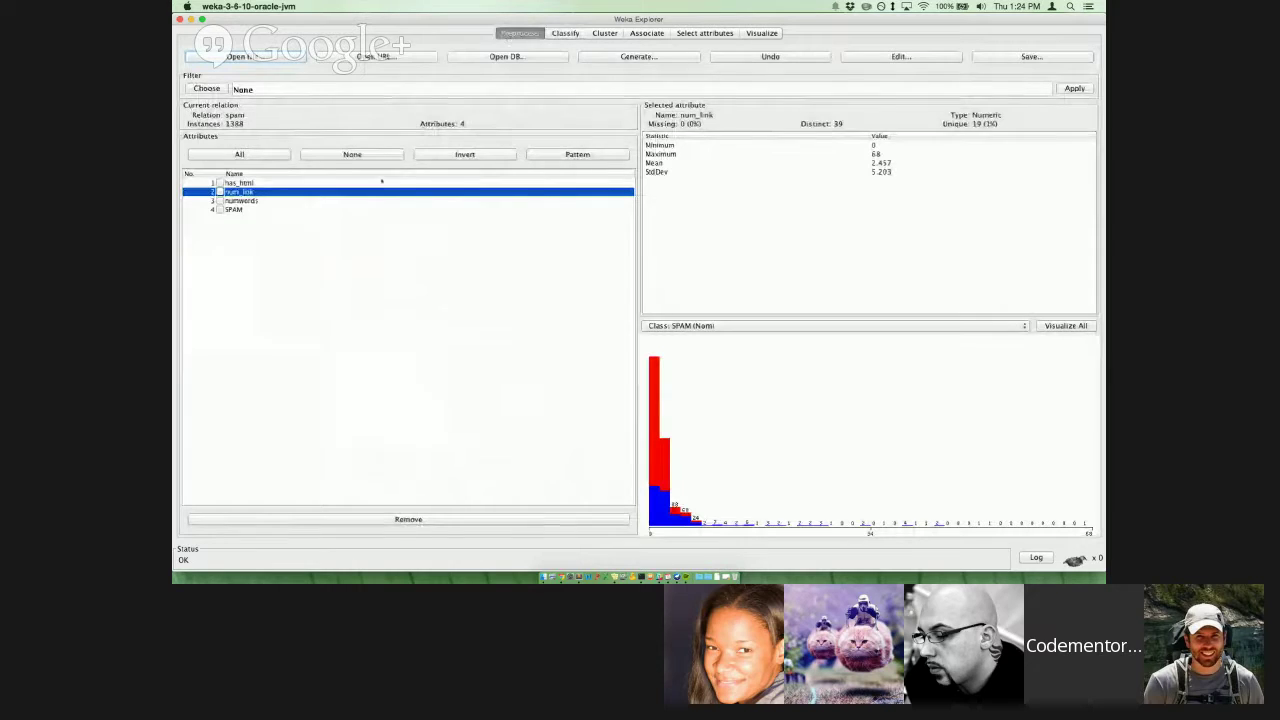
{"action": "left_click", "coordinate": [378, 201]}
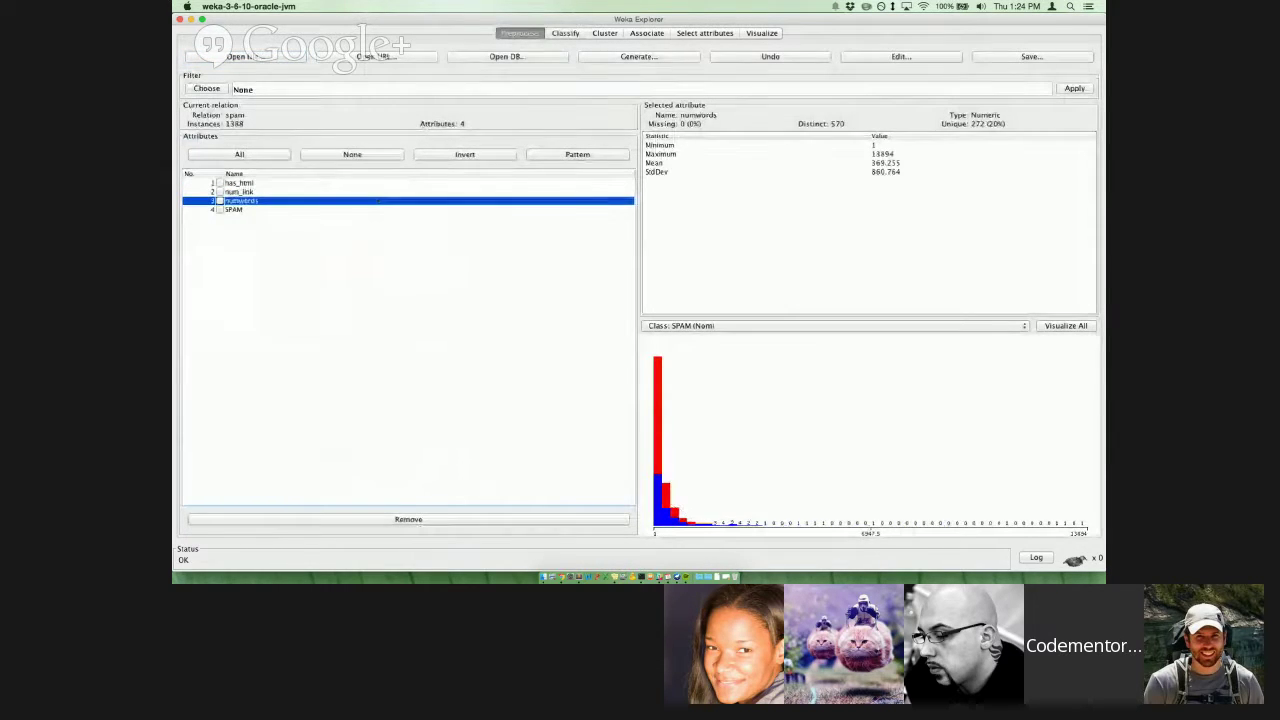
{"action": "key", "text": "Up"}
{"action": "key", "text": "Up"}
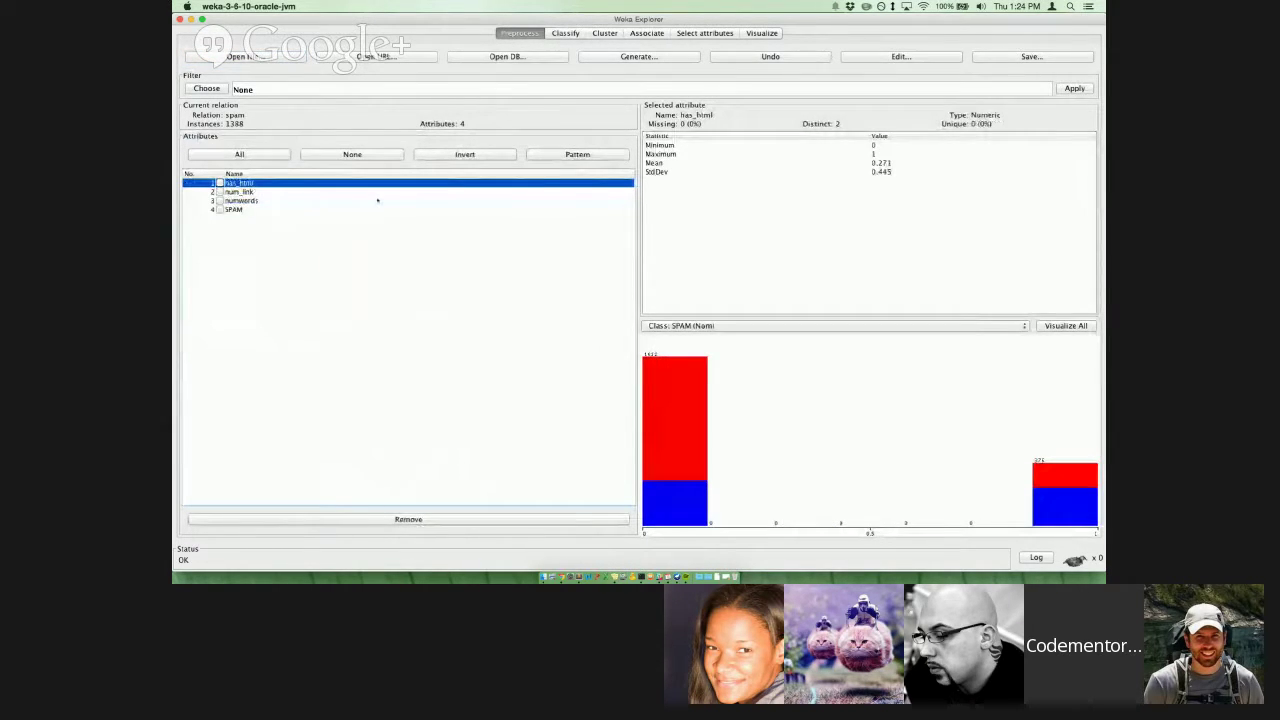
{"action": "key", "text": "Down"}
{"action": "key", "text": "Up"}
- Choose the J48 tree classifier and train it on the spam data with the 80% percentage split
{"action": "left_click", "coordinate": [565, 33]}
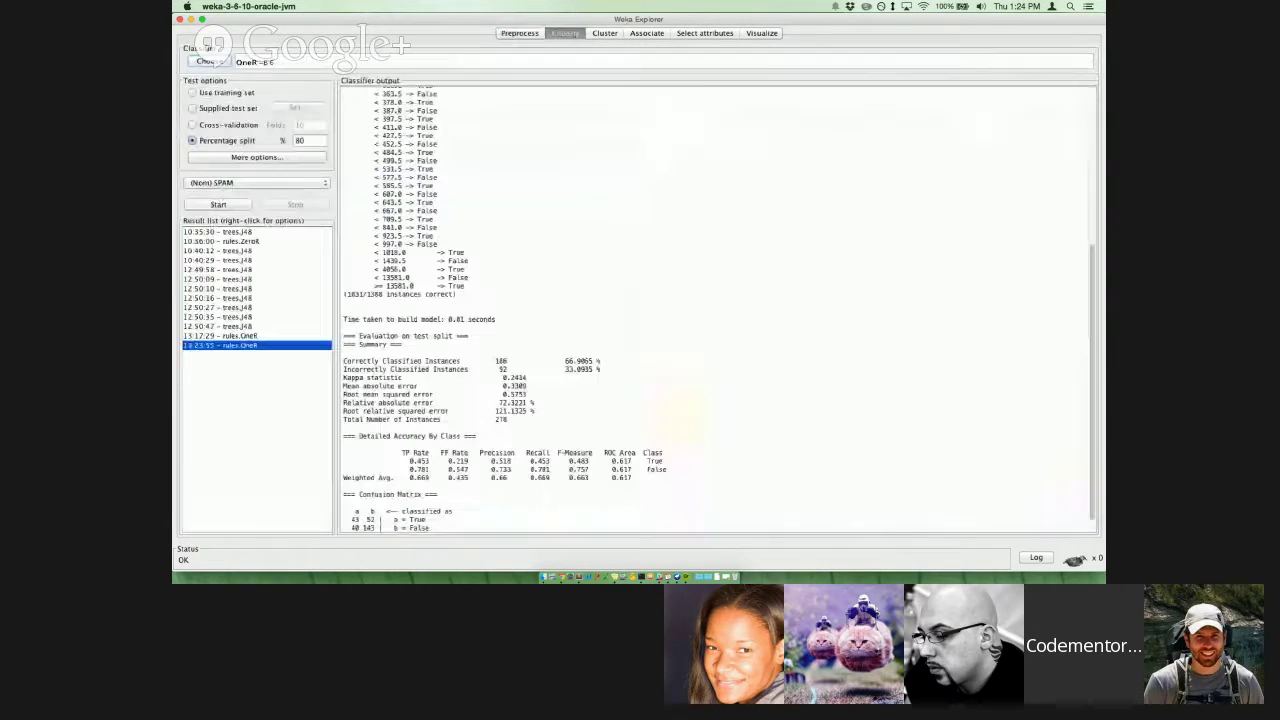
{"action": "left_click", "coordinate": [197, 48]}
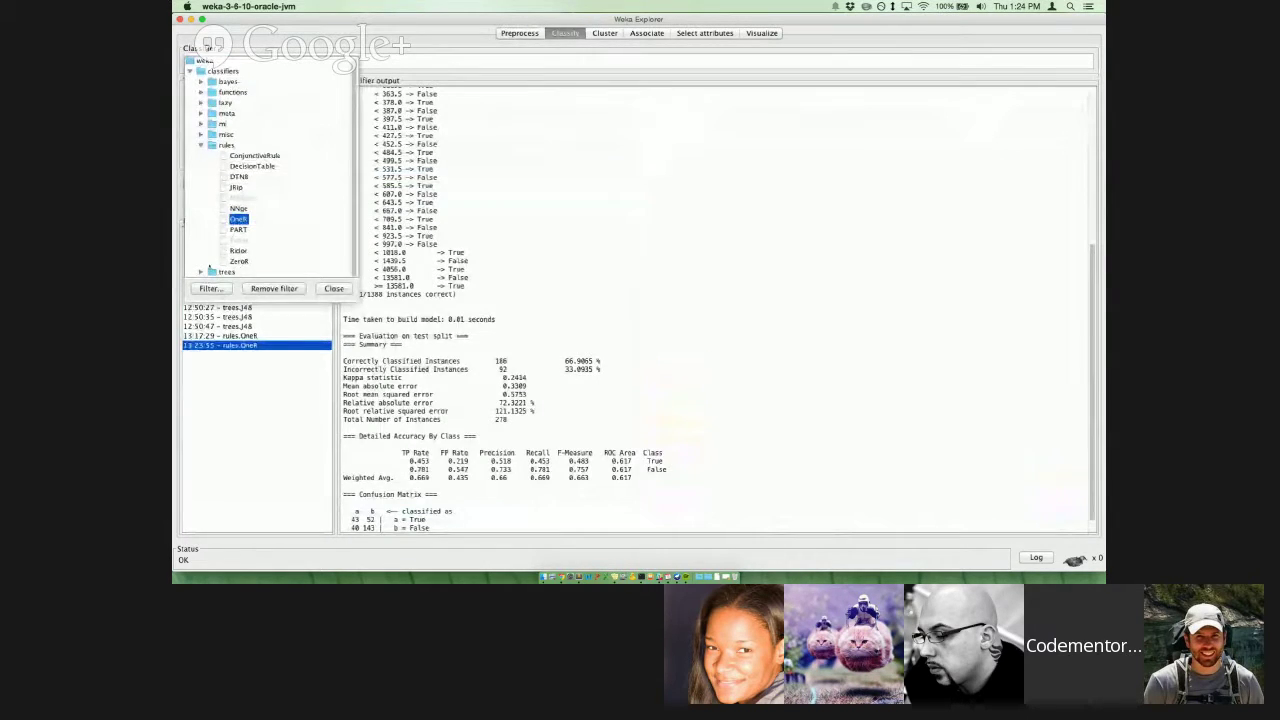
{"action": "double_click", "coordinate": [226, 272]}
{"action": "scroll", "coordinate": [236, 165], "scroll_direction": "down", "scroll_amount": 5}
{"action": "left_click", "coordinate": [235, 165]}
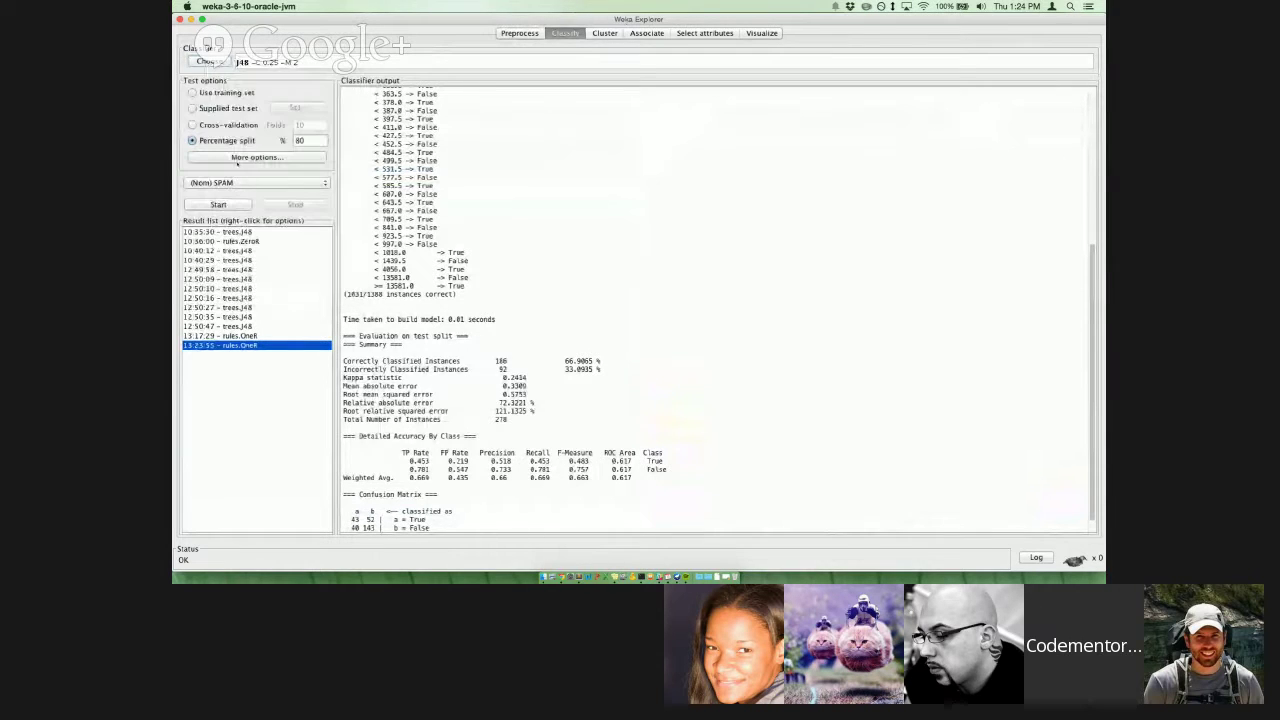
{"action": "left_click", "coordinate": [230, 204]}
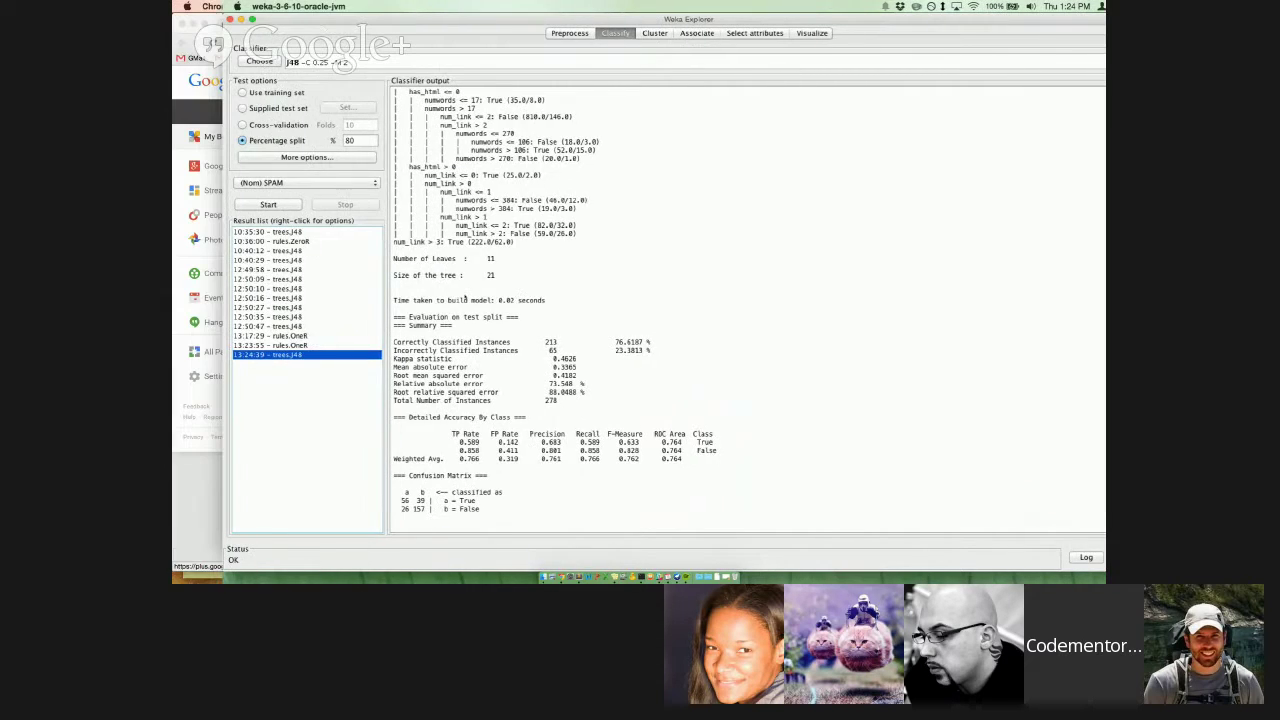
- Switch to Chrome, search Google Images for "decision tree" in a new tab, and enlarge the Outlook, Humidity and Wind diagram
{"action": "left_click", "coordinate": [205, 135]}
{"action": "left_click", "coordinate": [215, 523]}
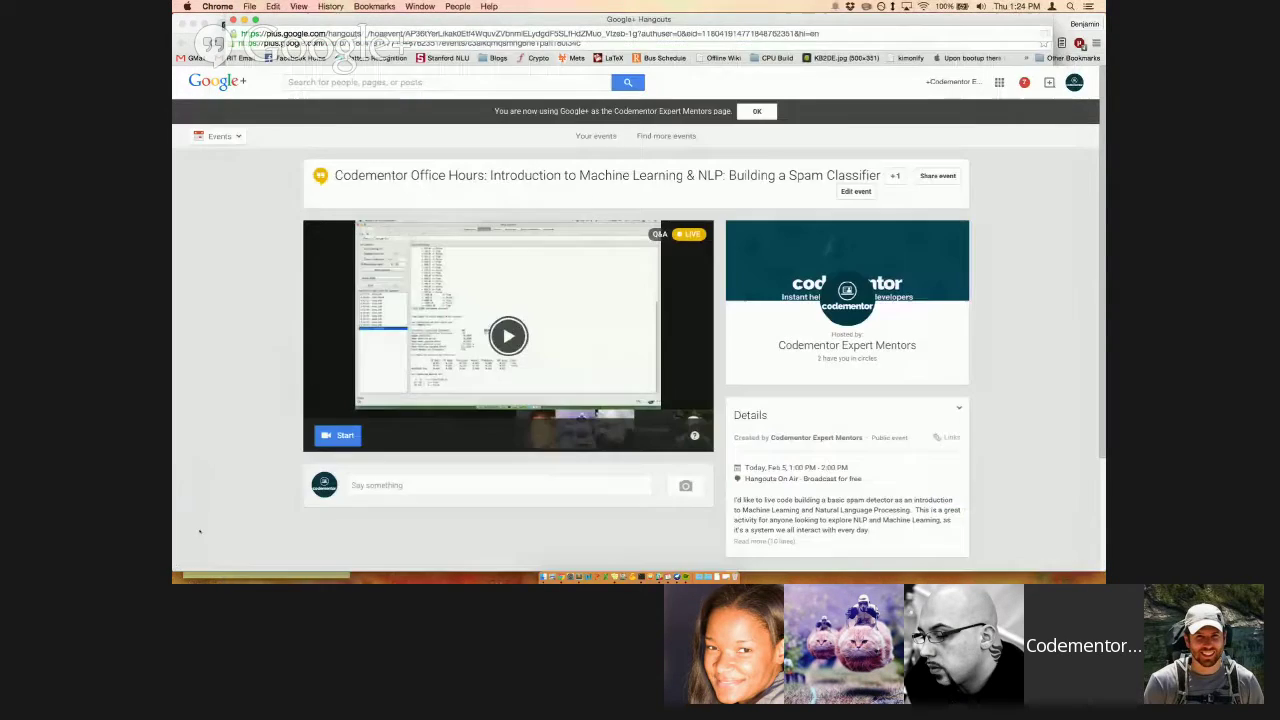
{"action": "key", "text": "super+t"}
{"action": "type", "text": "decision tree"}
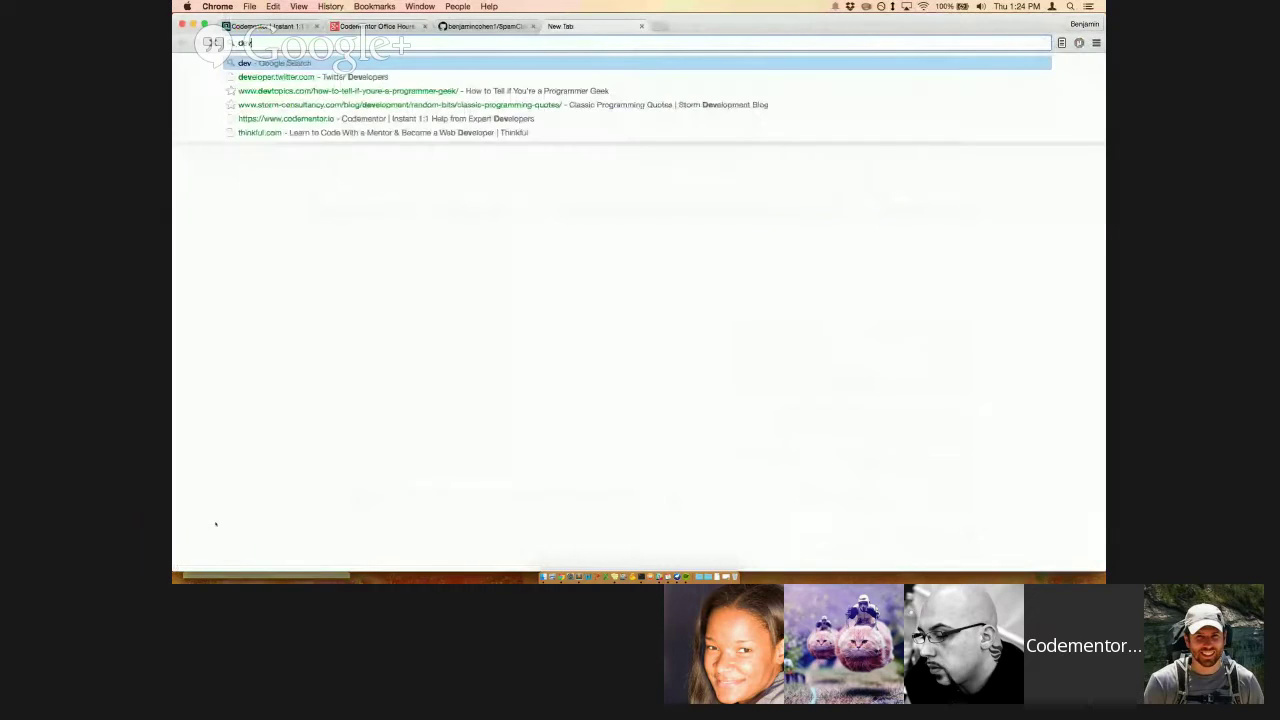
{"action": "key", "text": "Return"}
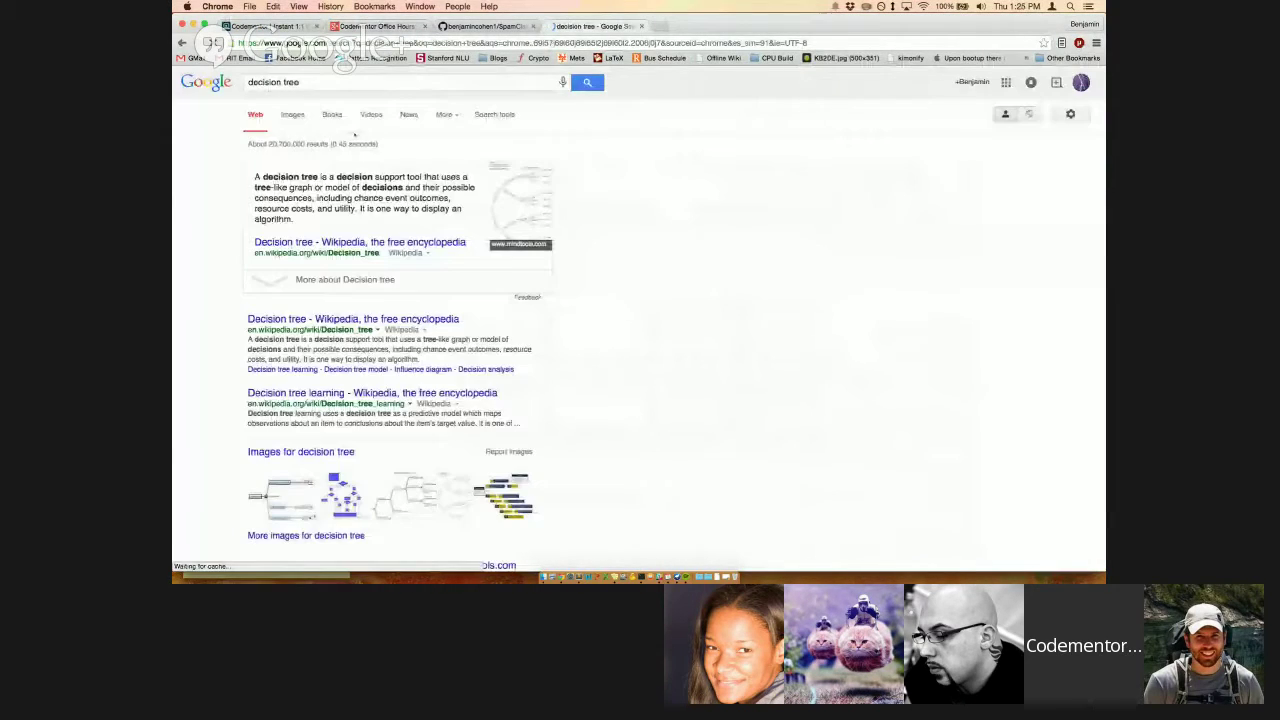
{"action": "left_click", "coordinate": [295, 115]}
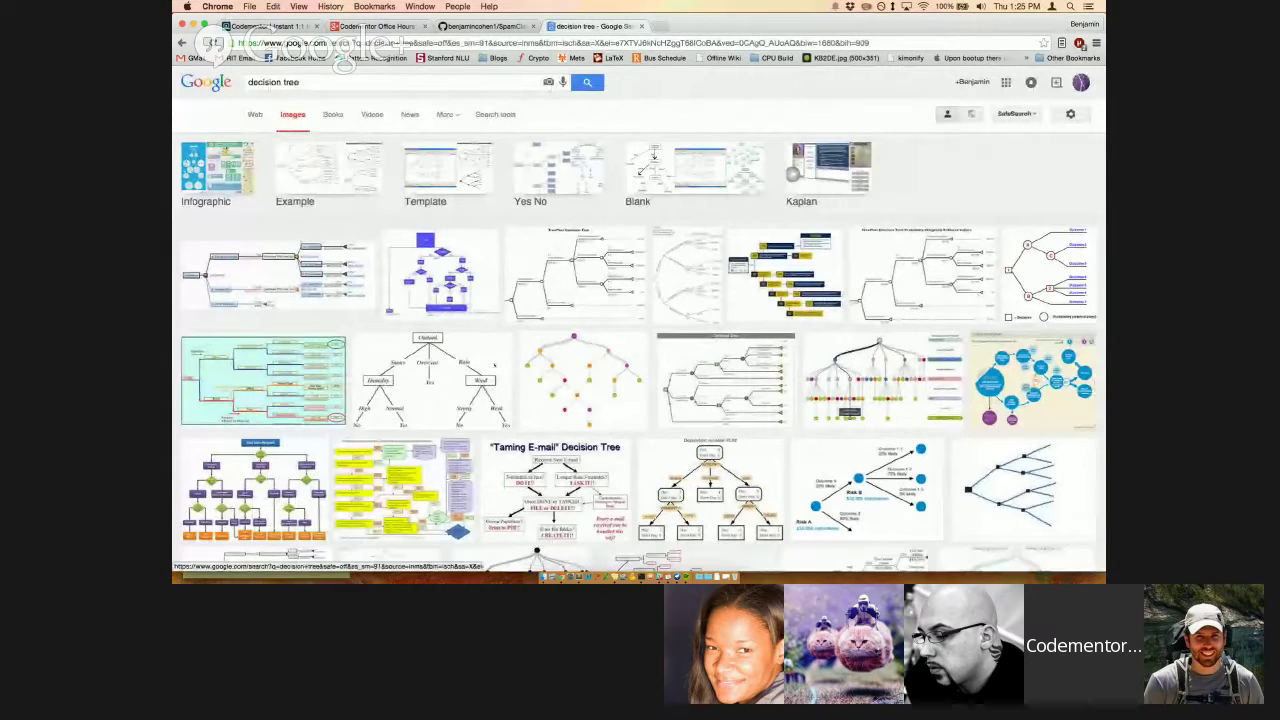
{"action": "left_click", "coordinate": [485, 365]}
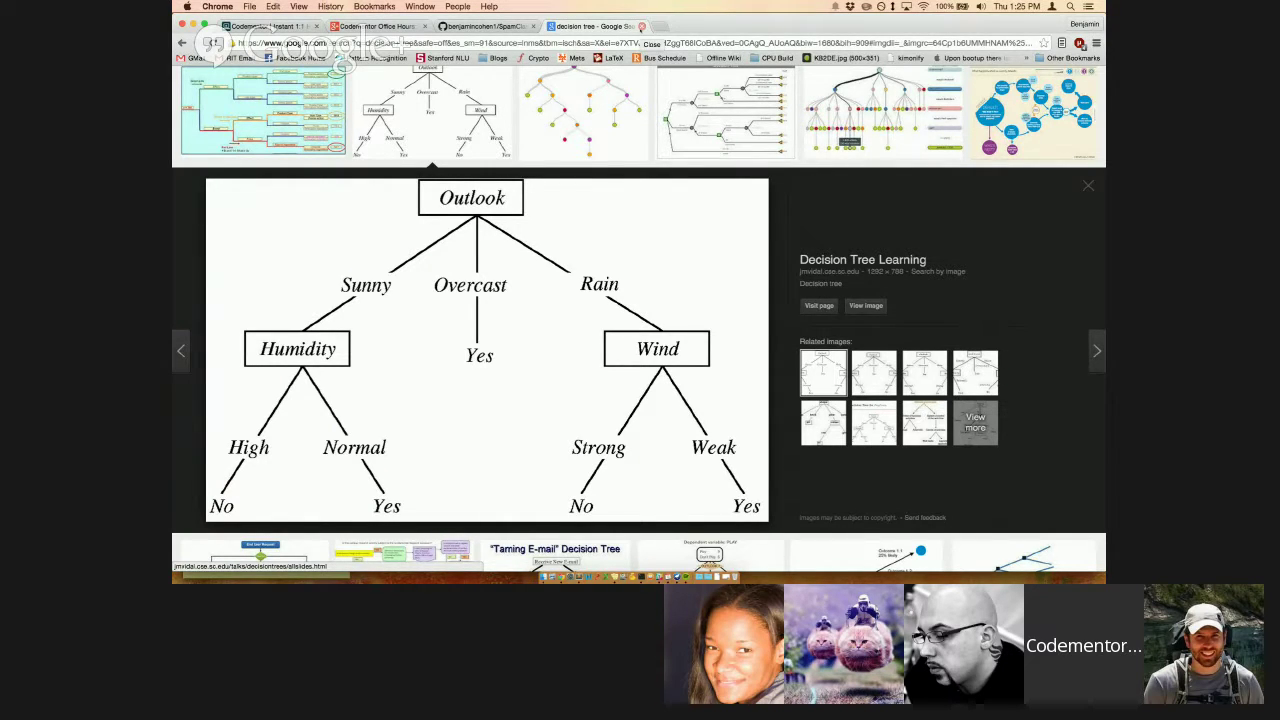
- Close the image search tab, return to Weka, and highlight J48's pruned tree, its num_link > 3 rule and its has_html branches
{"action": "left_click", "coordinate": [641, 26]}
{"action": "key", "text": "super+Tab"}
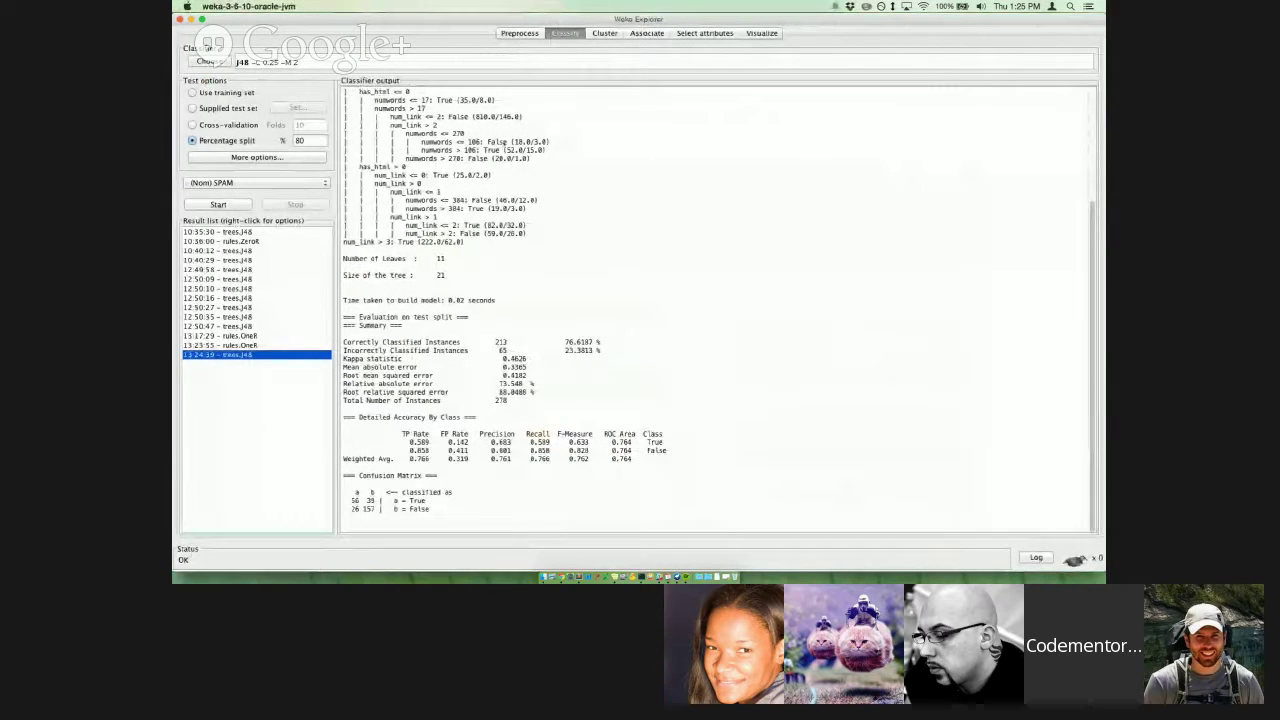
{"action": "scroll", "coordinate": [503, 143], "scroll_direction": "up", "scroll_amount": 3}
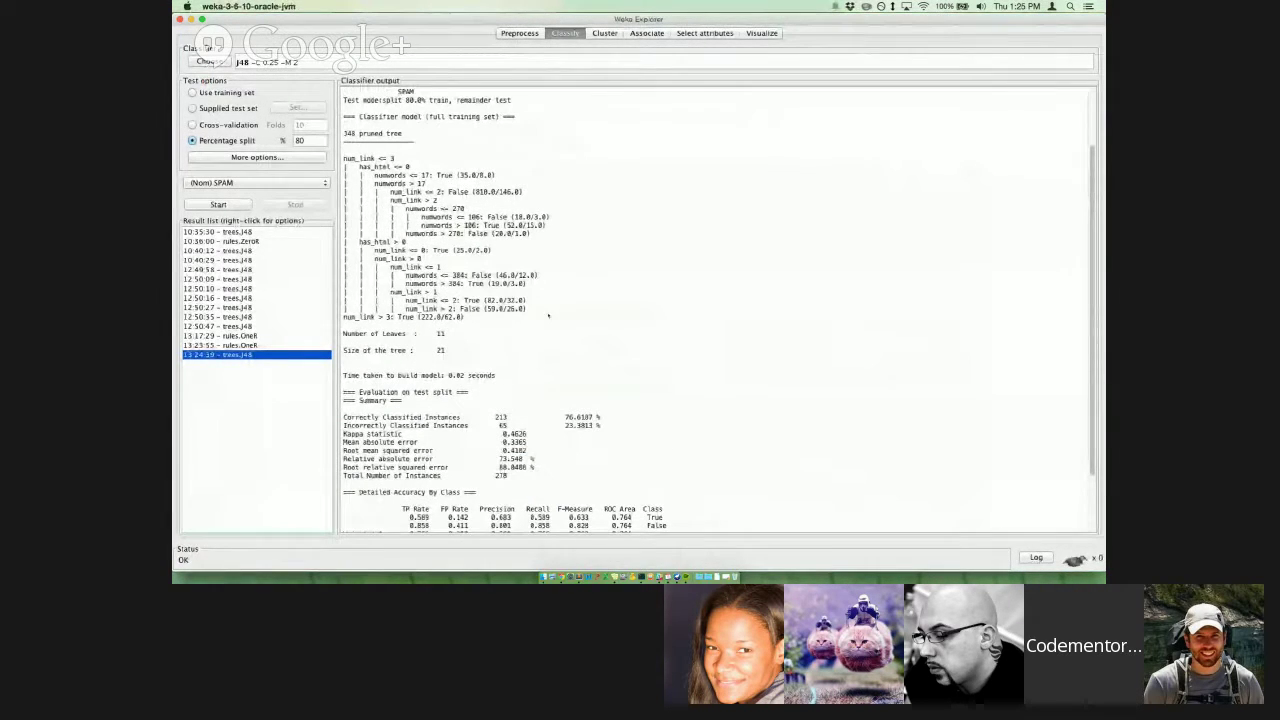
{"action": "left_click_drag", "start_coordinate": [533, 318], "coordinate": [343, 158]}
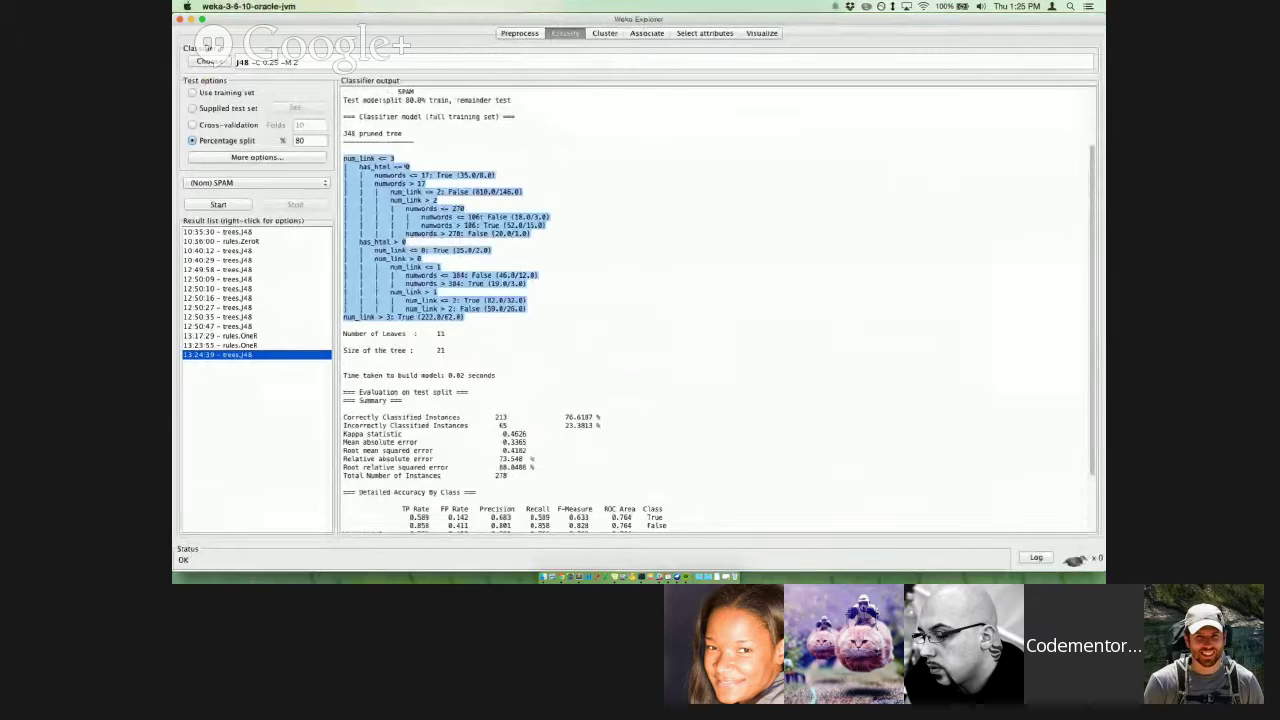
{"action": "left_click", "coordinate": [405, 158]}
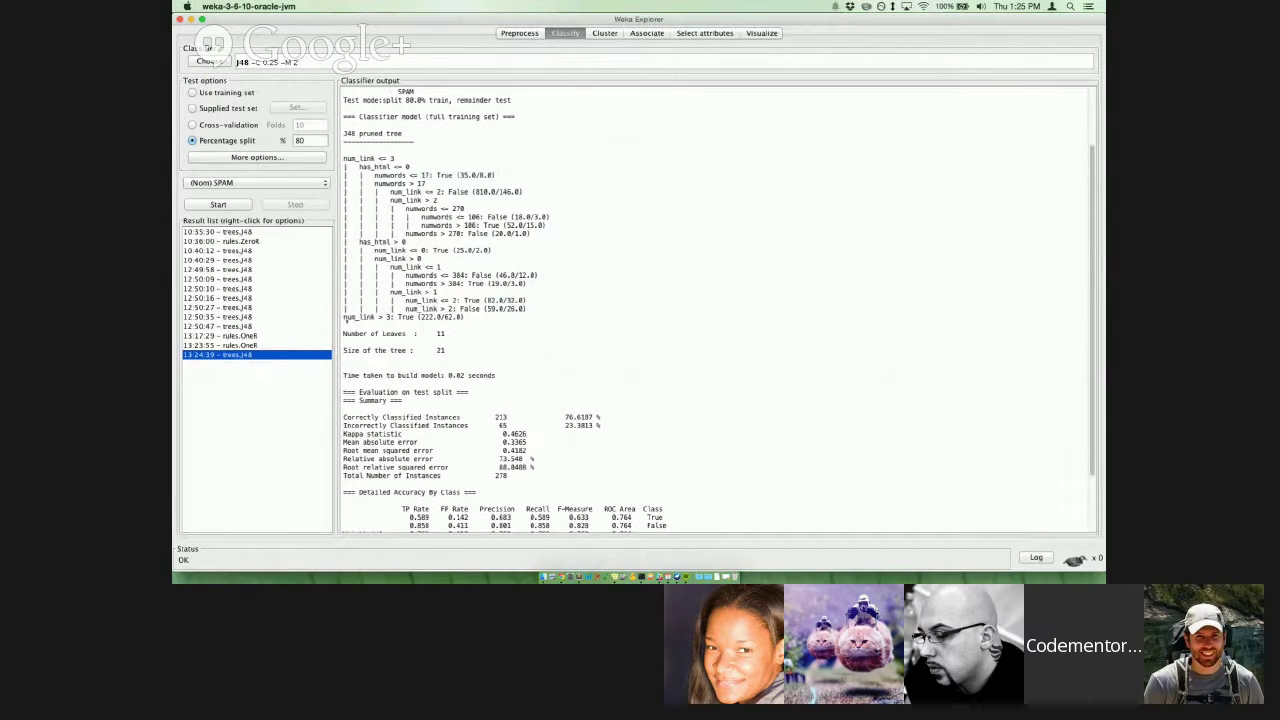
{"action": "left_click_drag", "start_coordinate": [342, 318], "coordinate": [470, 318]}
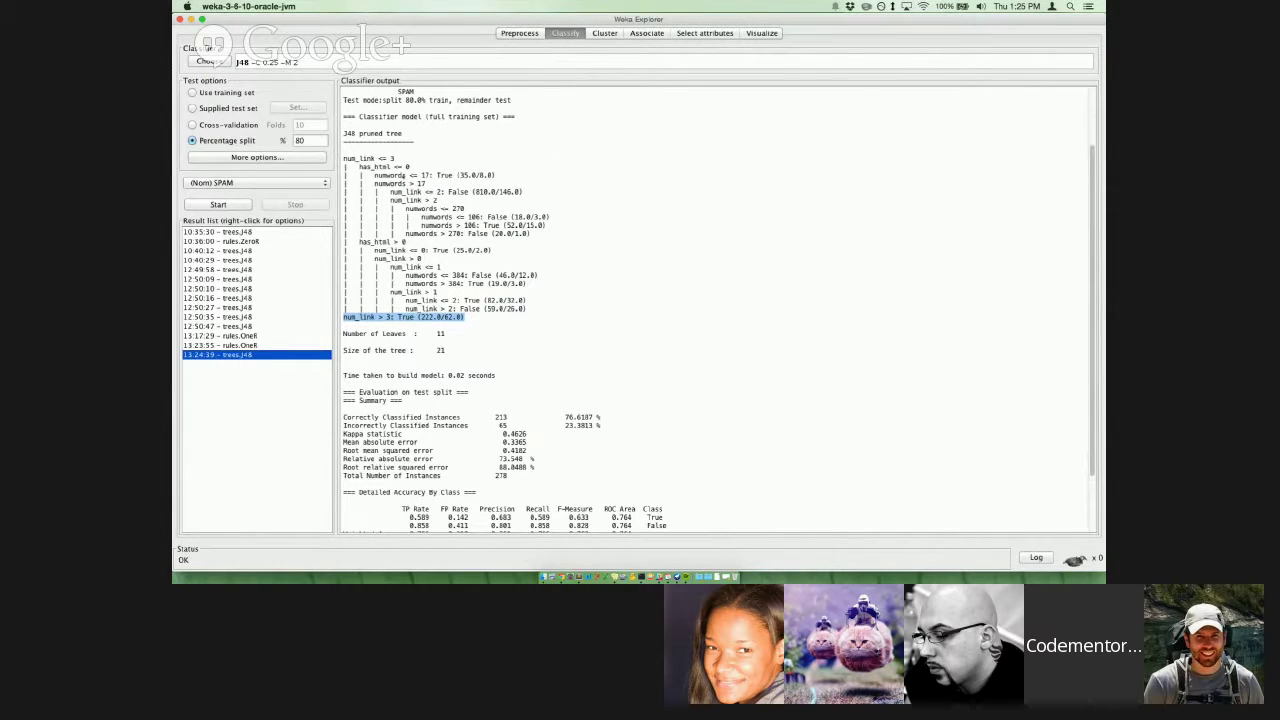
{"action": "left_click_drag", "start_coordinate": [358, 166], "coordinate": [543, 313]}
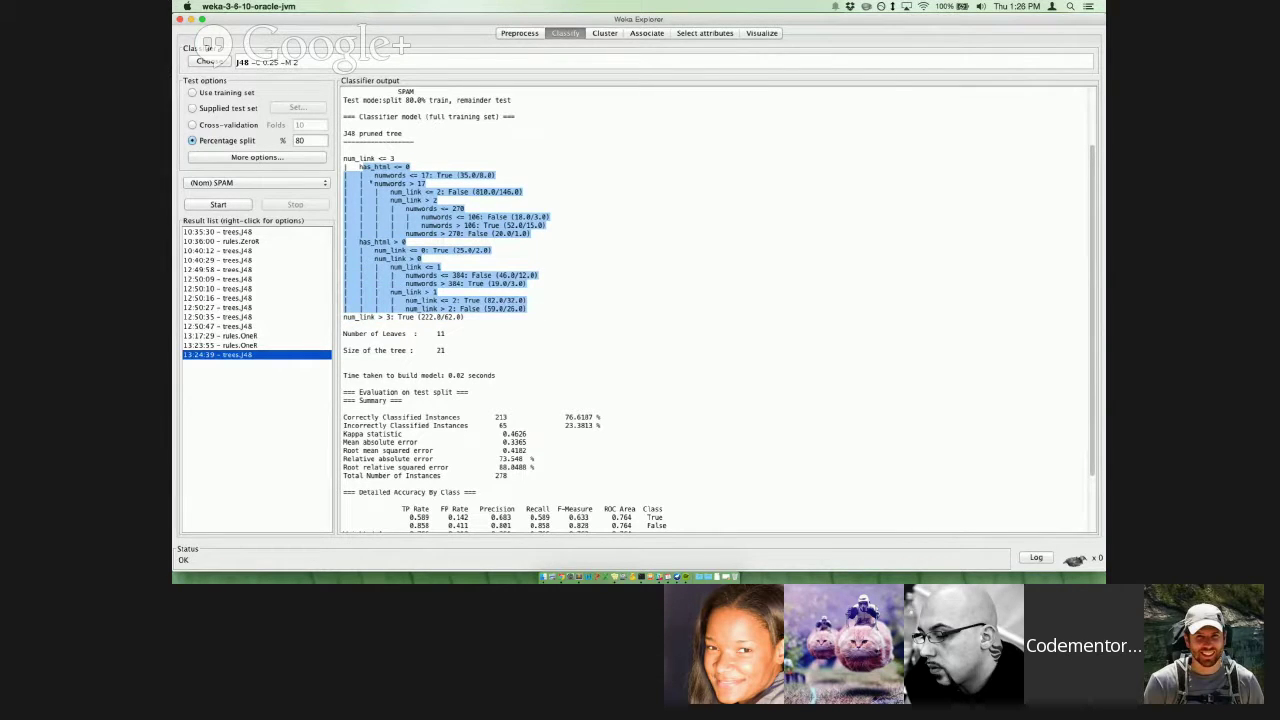
- Highlight the two has_html conditions in the J48 tree and compare the sub-branches beneath each
{"action": "double_click", "coordinate": [375, 166]}
{"action": "double_click", "coordinate": [375, 242]}
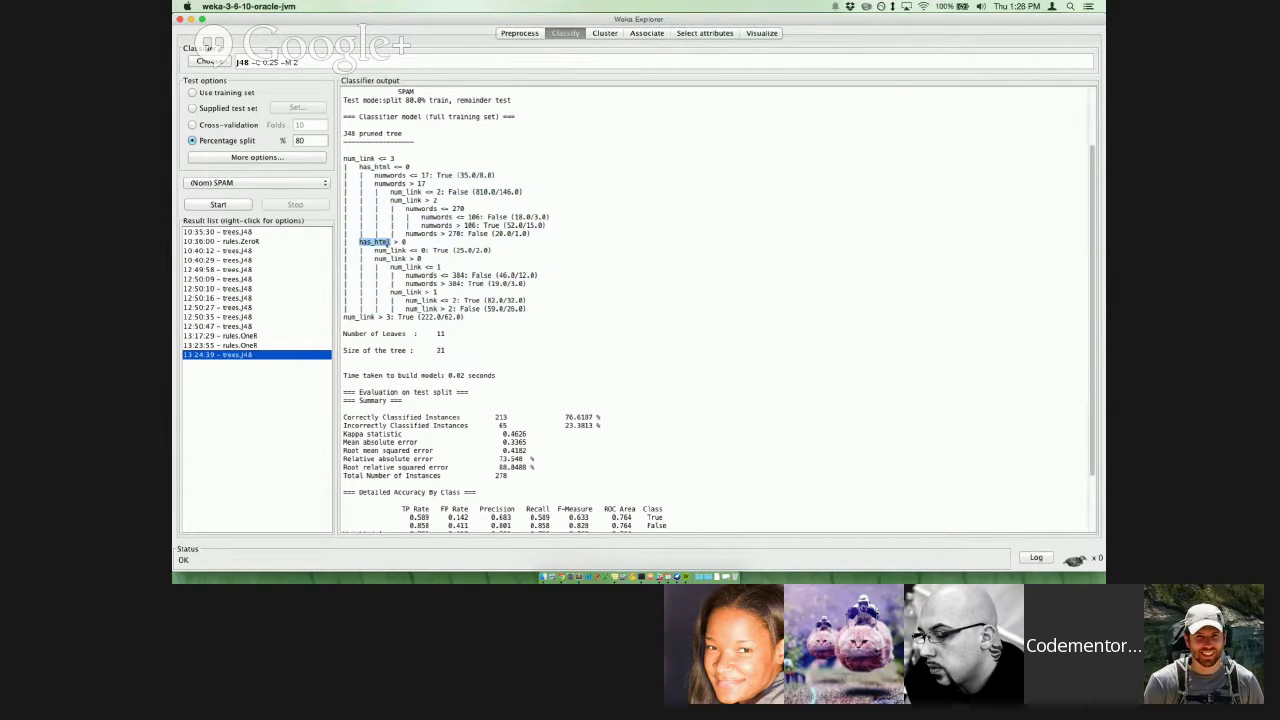
{"action": "left_click_drag", "start_coordinate": [374, 175], "coordinate": [530, 234]}
{"action": "left_click", "coordinate": [374, 250]}
{"action": "left_click_drag", "start_coordinate": [364, 177], "coordinate": [530, 234]}
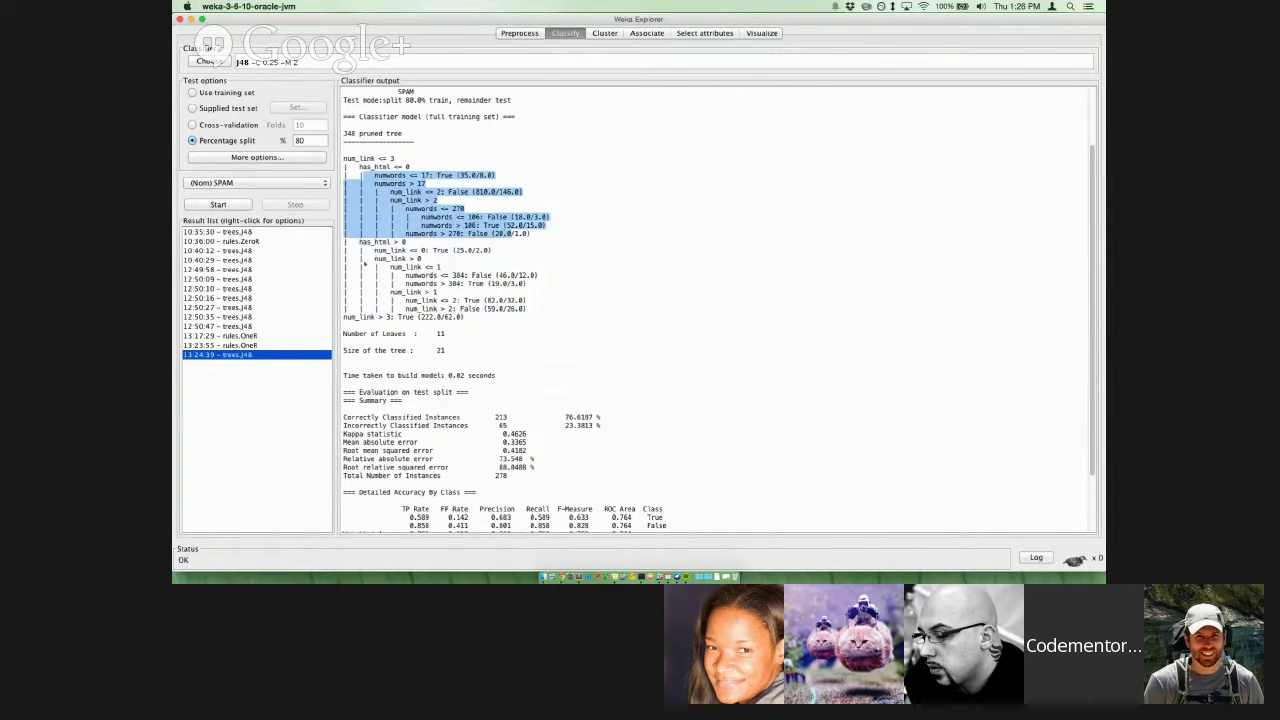
{"action": "left_click_drag", "start_coordinate": [369, 256], "coordinate": [528, 318]}
{"action": "left_click", "coordinate": [430, 284]}
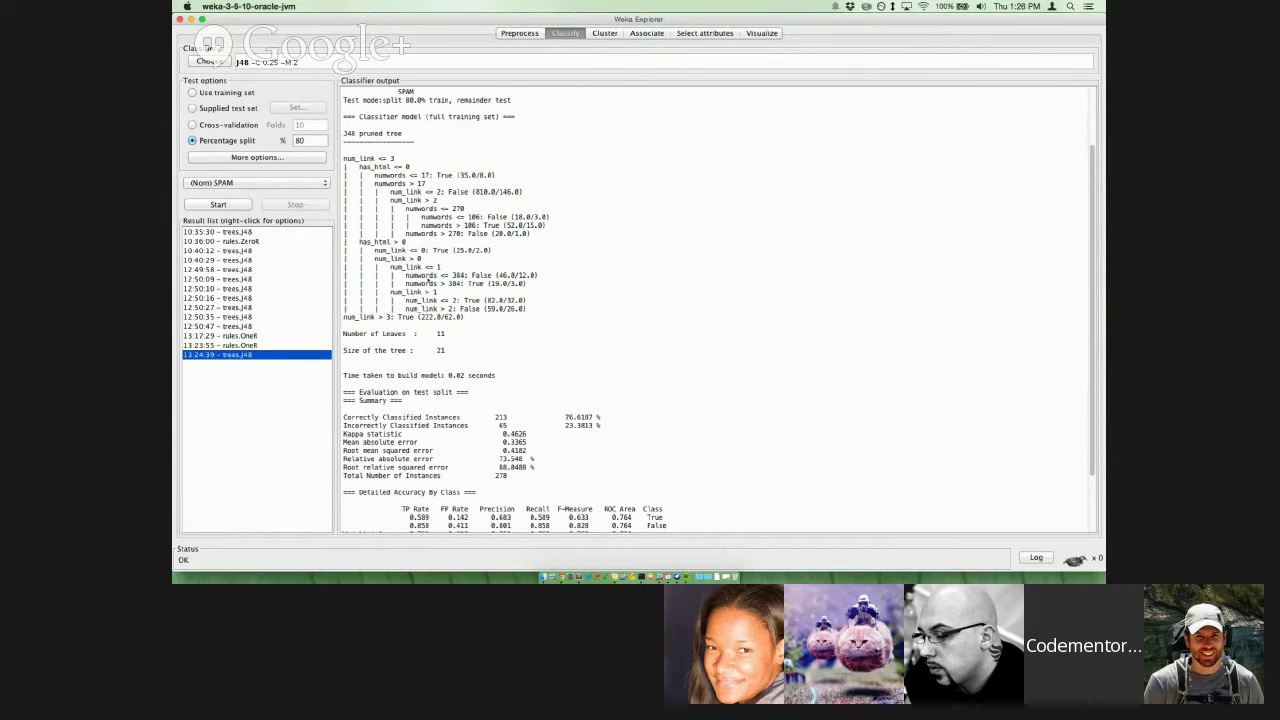
- Review J48's correctly classified percentage and highlight the num_link, has_html and numwords conditions in its pruned tree
{"action": "scroll", "coordinate": [434, 352], "scroll_direction": "down", "scroll_amount": 3}
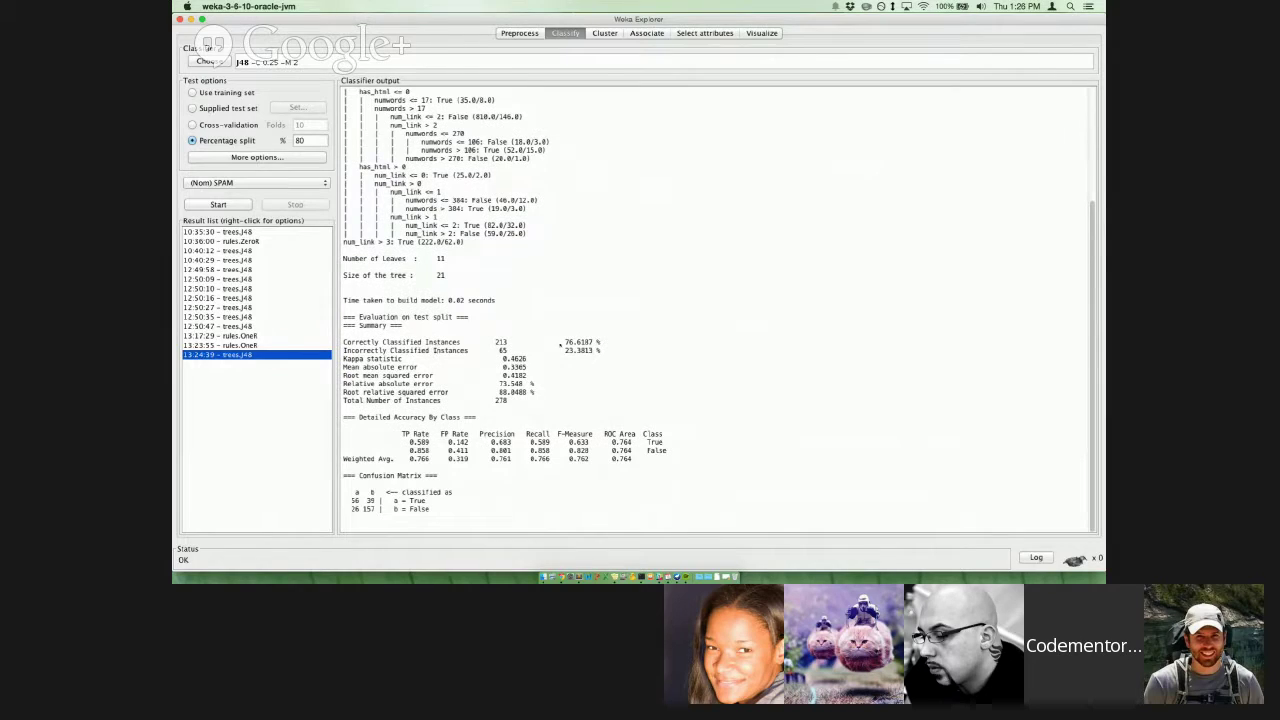
{"action": "left_click_drag", "start_coordinate": [566, 342], "coordinate": [592, 342]}
{"action": "scroll", "coordinate": [700, 300], "scroll_direction": "up", "scroll_amount": 3}
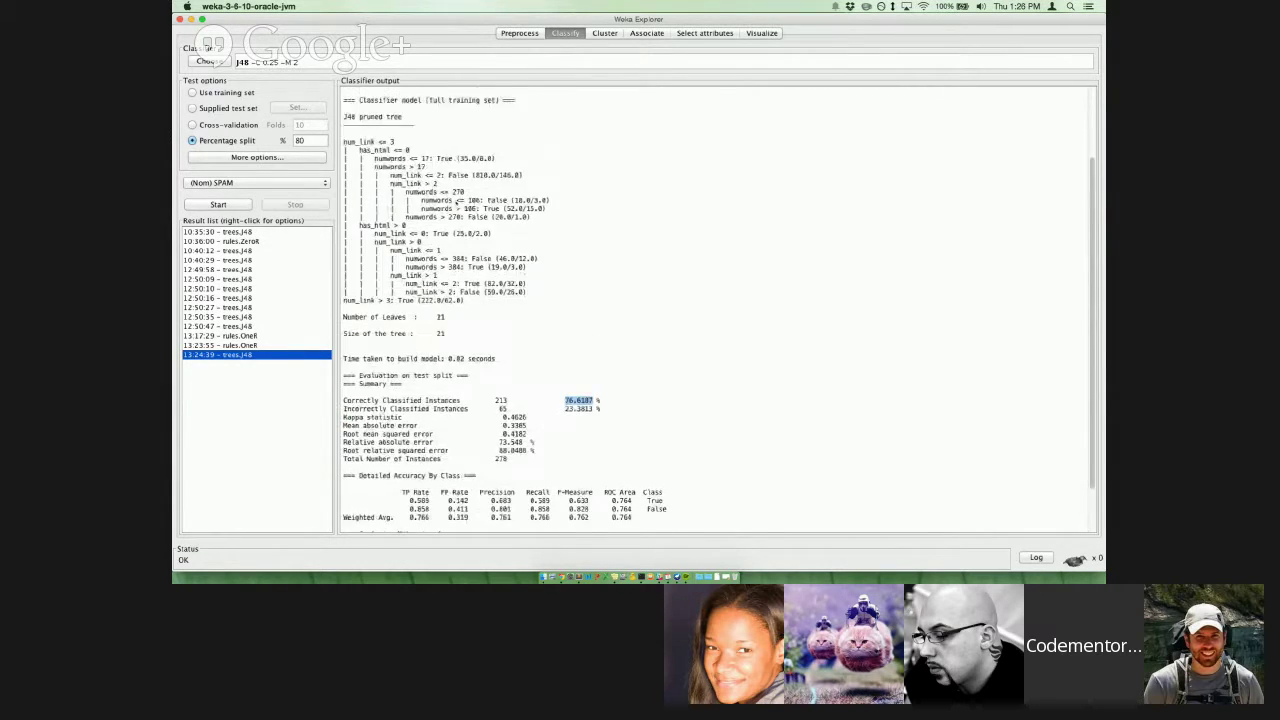
{"action": "double_click", "coordinate": [358, 141]}
{"action": "left_click", "coordinate": [373, 150]}
{"action": "double_click", "coordinate": [373, 150]}
{"action": "double_click", "coordinate": [390, 158]}
{"action": "scroll", "coordinate": [390, 158], "scroll_direction": "down", "scroll_amount": 3}
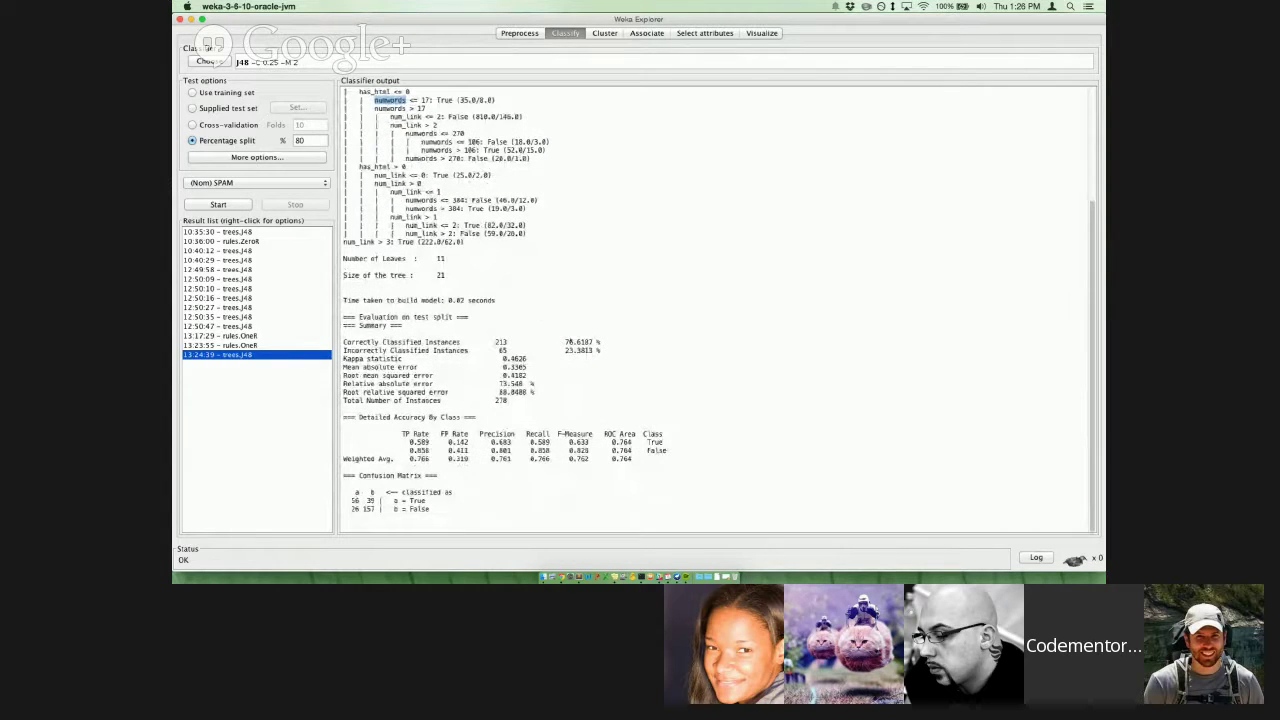
{"action": "double_click", "coordinate": [567, 342]}
- Switch to the Google+ Hangouts window in Chrome to check the group chat
{"action": "key", "text": "ctrl+Left"}
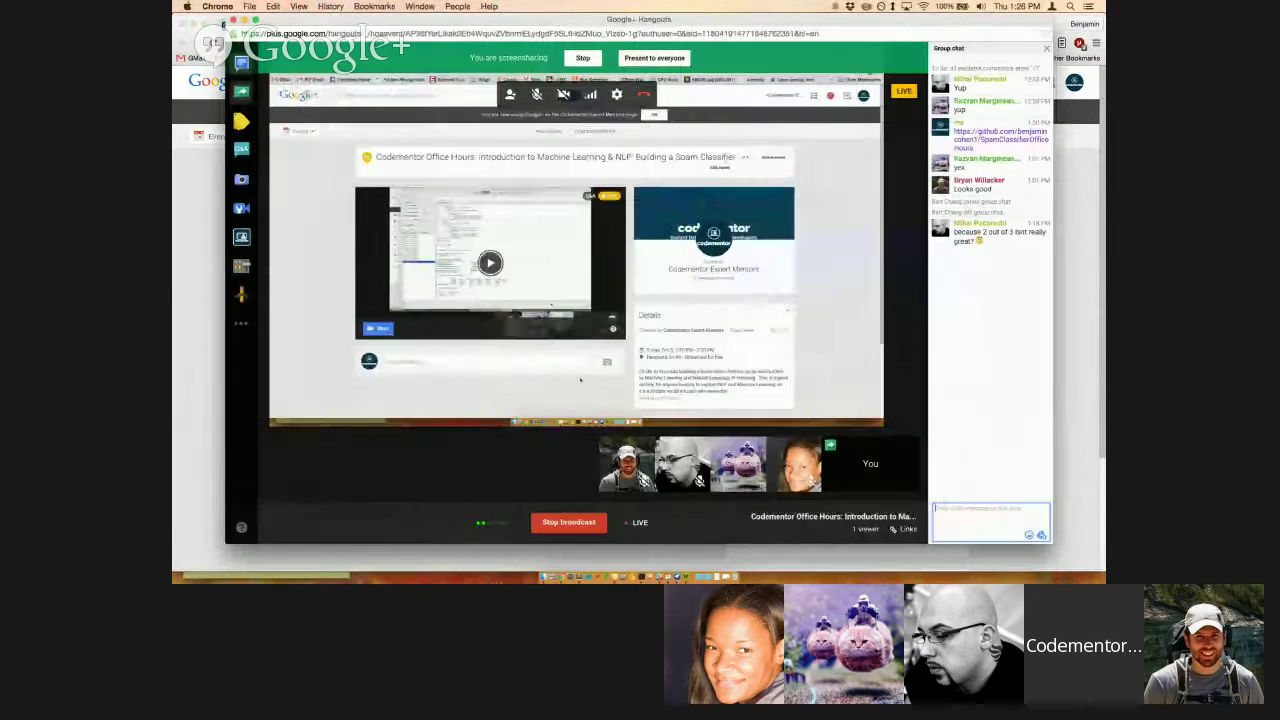
{"action": "key", "text": "super+grave"}
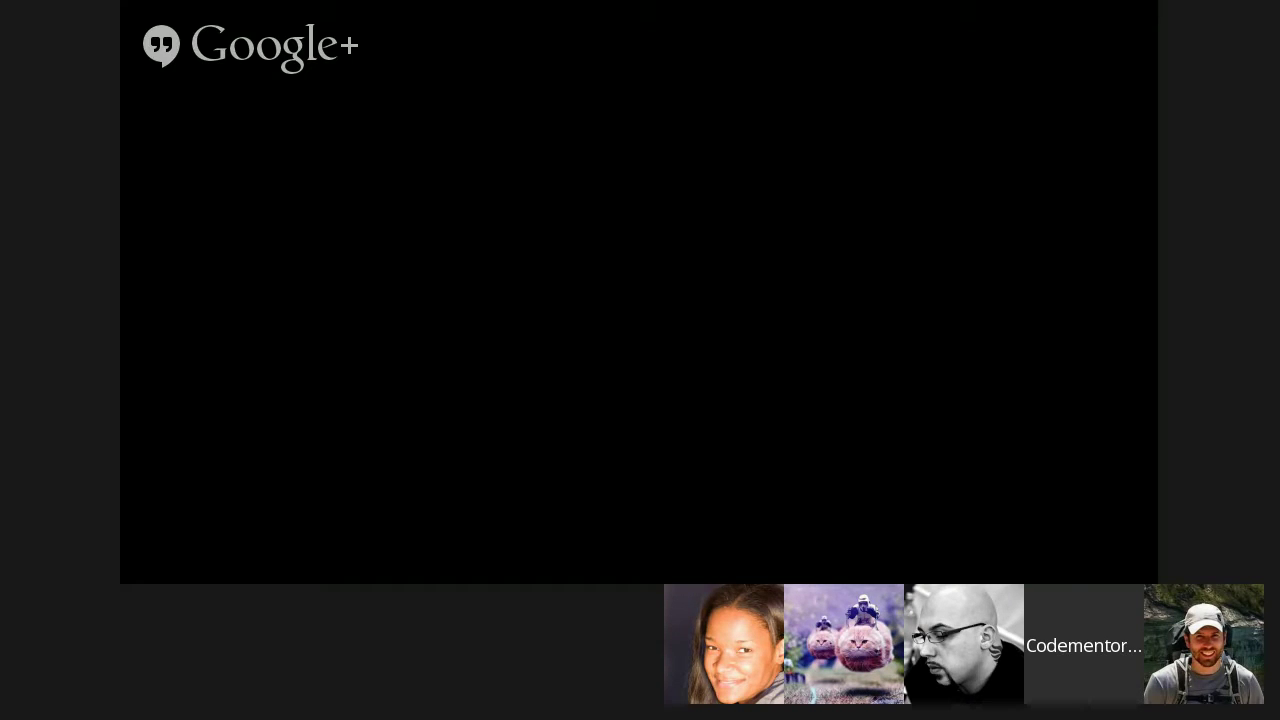